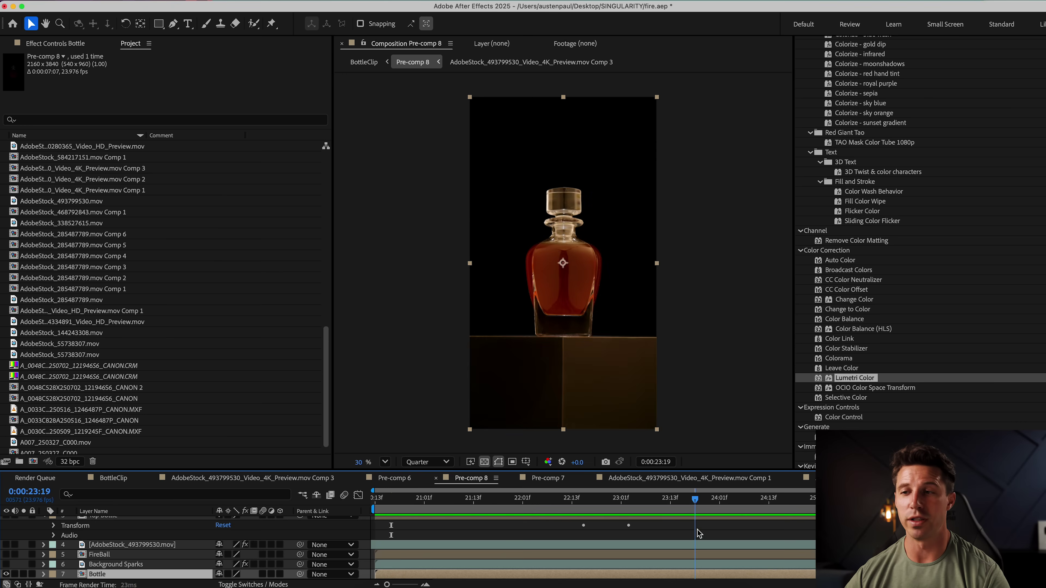
Show the AdobeStock fire layer and preview the explosion engulfing the bottle around 0:00:21
{"action": "left_click", "coordinate": [117, 545]}
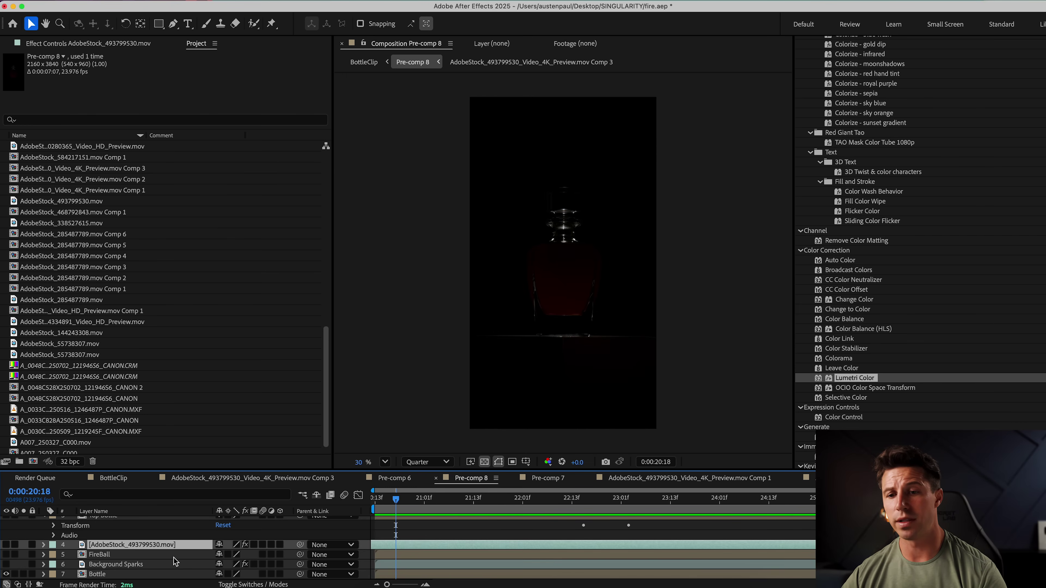
{"action": "left_click", "coordinate": [6, 545]}
{"action": "key", "text": "Home"}
{"action": "key", "text": "space"}
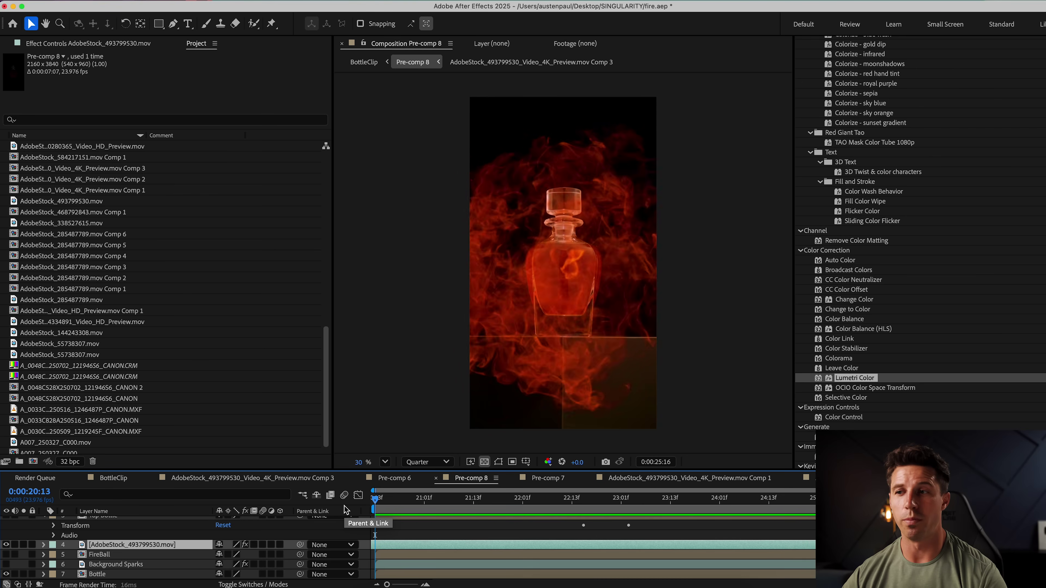
{"action": "key", "text": "space"}
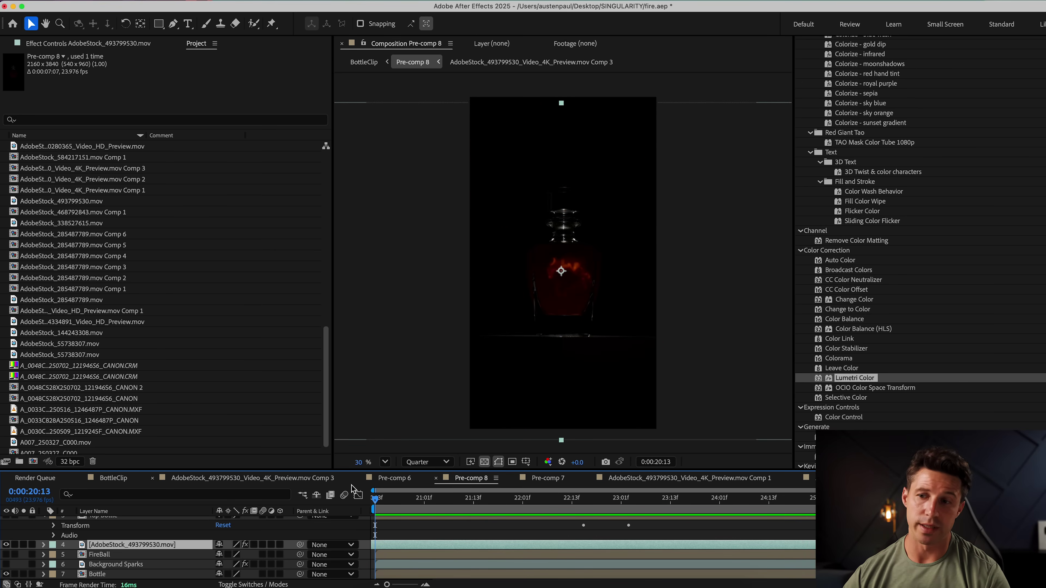
{"action": "left_click_drag", "start_coordinate": [400, 498], "coordinate": [561, 499]}
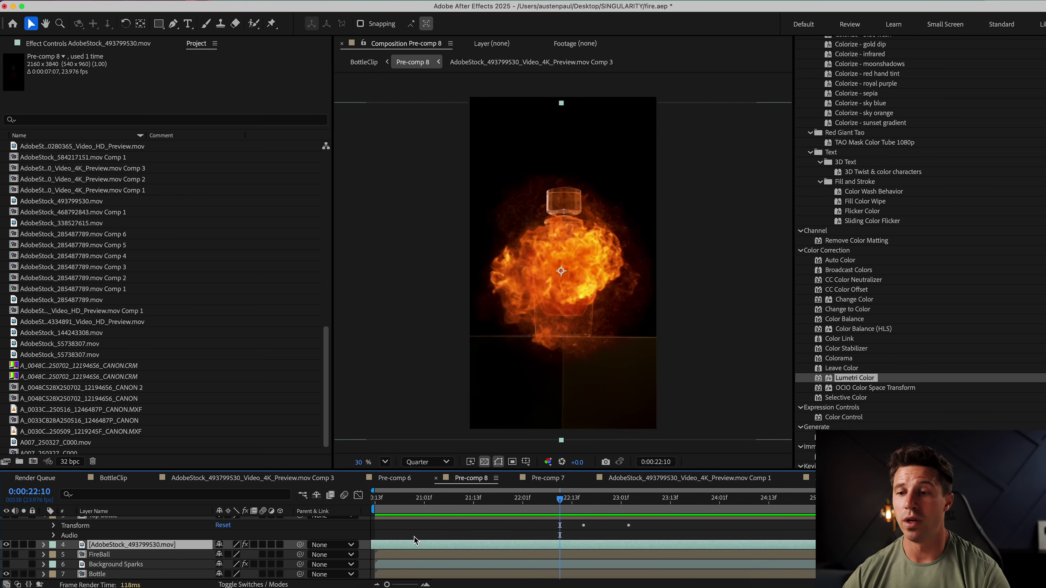
{"action": "left_click_drag", "start_coordinate": [431, 508], "coordinate": [588, 492]}
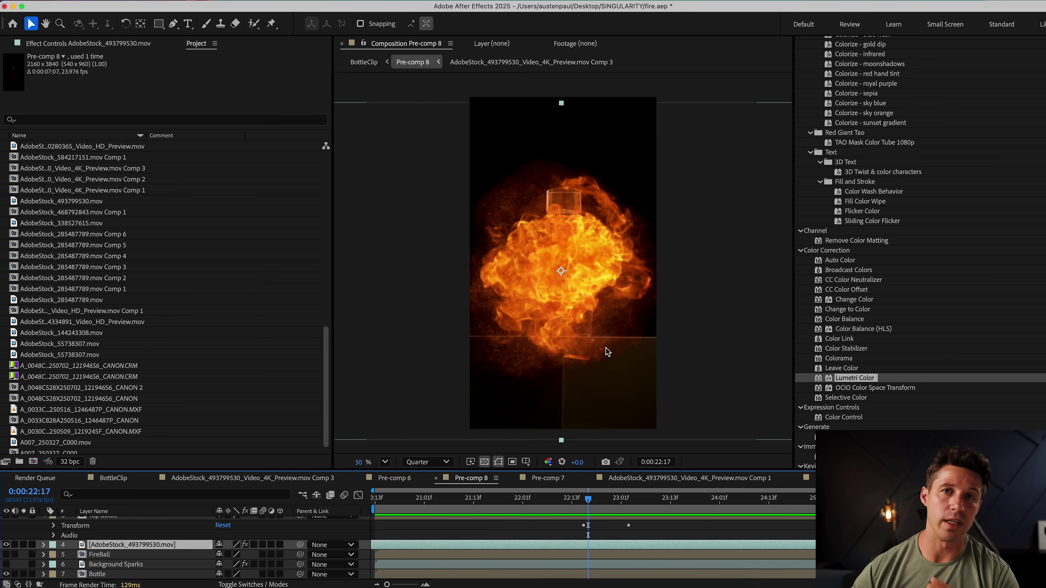
Compare the shot with and without the fire, then replay from the start with fire visible
{"action": "left_click", "coordinate": [6, 545]}
{"action": "left_click", "coordinate": [5, 544]}
{"action": "left_click", "coordinate": [6, 545]}
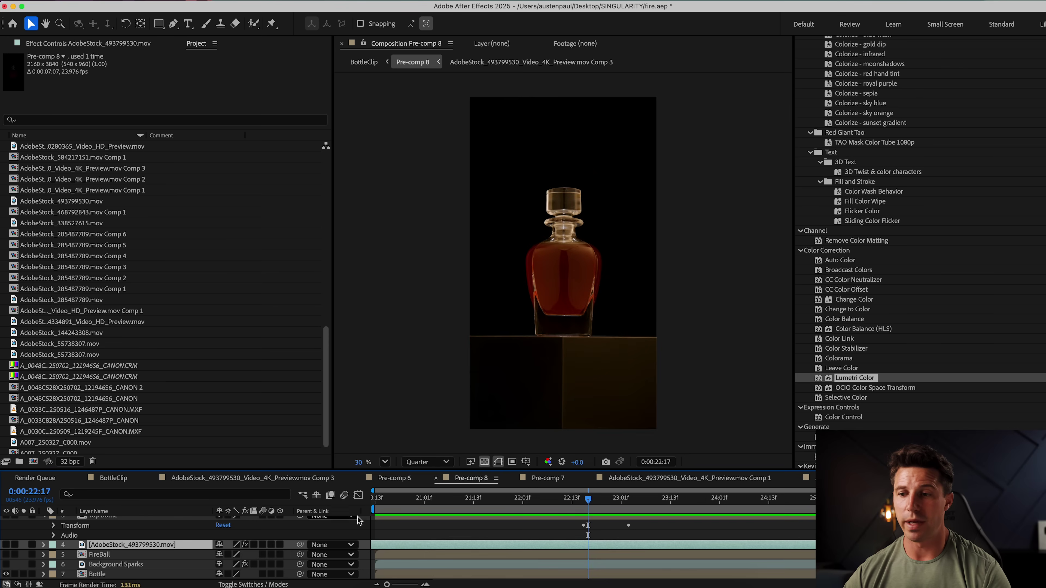
{"action": "left_click_drag", "start_coordinate": [424, 508], "coordinate": [456, 514]}
{"action": "key", "text": "space"}
{"action": "key", "text": "space"}
{"action": "left_click", "coordinate": [6, 545]}
Test the fire layer at 50% opacity across frames, then restore it to 100%
{"action": "key", "text": "t"}
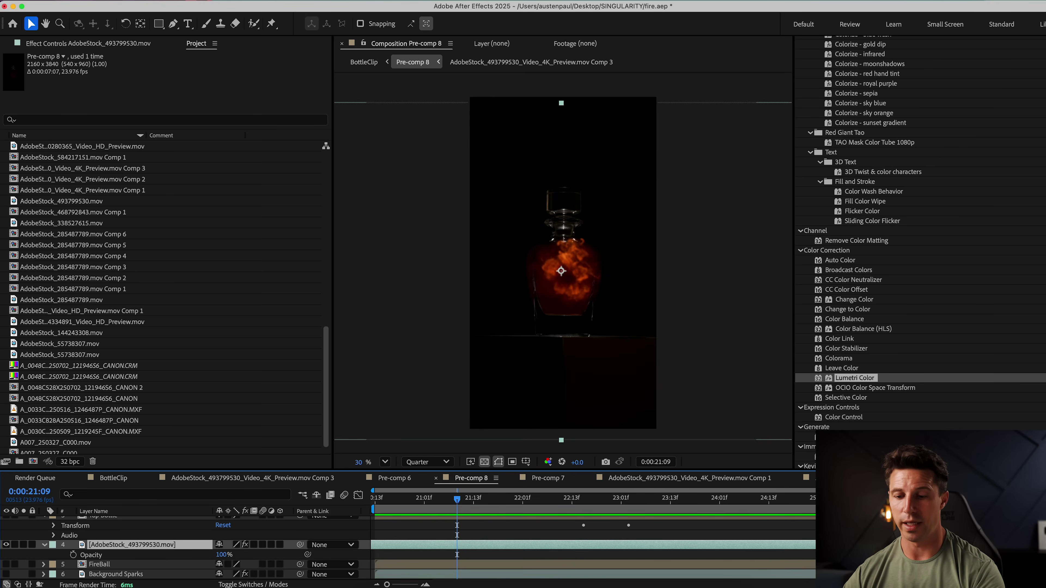
{"action": "left_click", "coordinate": [222, 554]}
{"action": "type", "text": "50"}
{"action": "key", "text": "Return"}
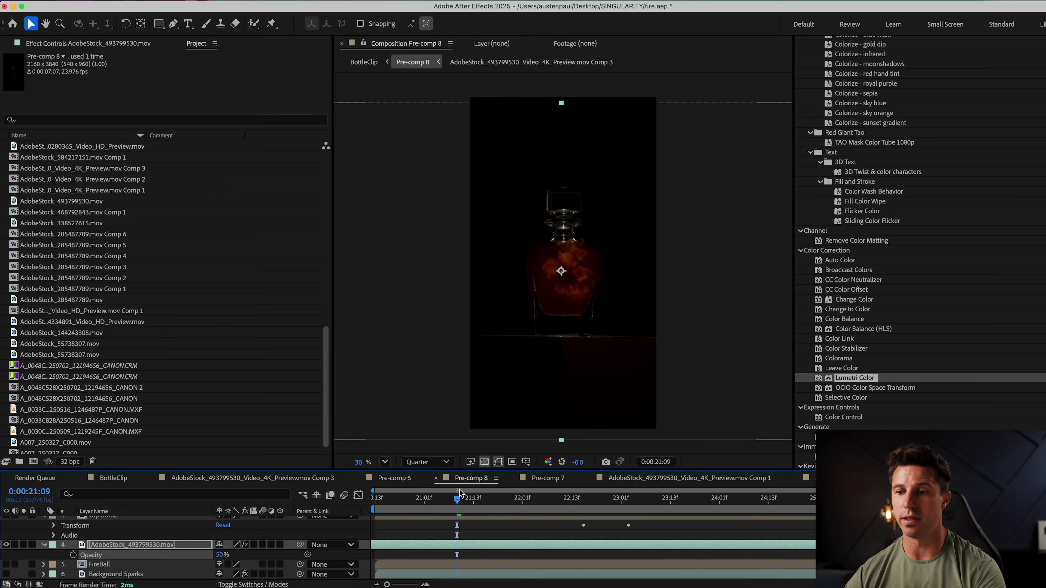
{"action": "mouse_move", "coordinate": [459, 502]}
{"action": "left_mouse_down"}
{"action": "mouse_move", "coordinate": [548, 498]}
{"action": "mouse_move", "coordinate": [443, 498]}
{"action": "mouse_move", "coordinate": [618, 498]}
{"action": "mouse_move", "coordinate": [473, 498]}
{"action": "left_mouse_up"}
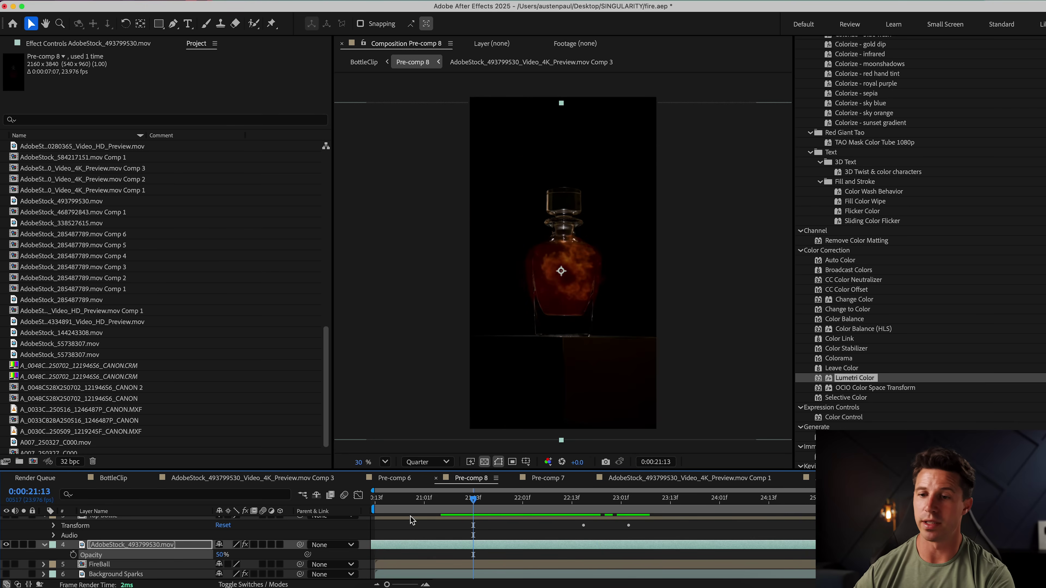
{"action": "left_click_drag", "start_coordinate": [215, 556], "coordinate": [449, 540]}
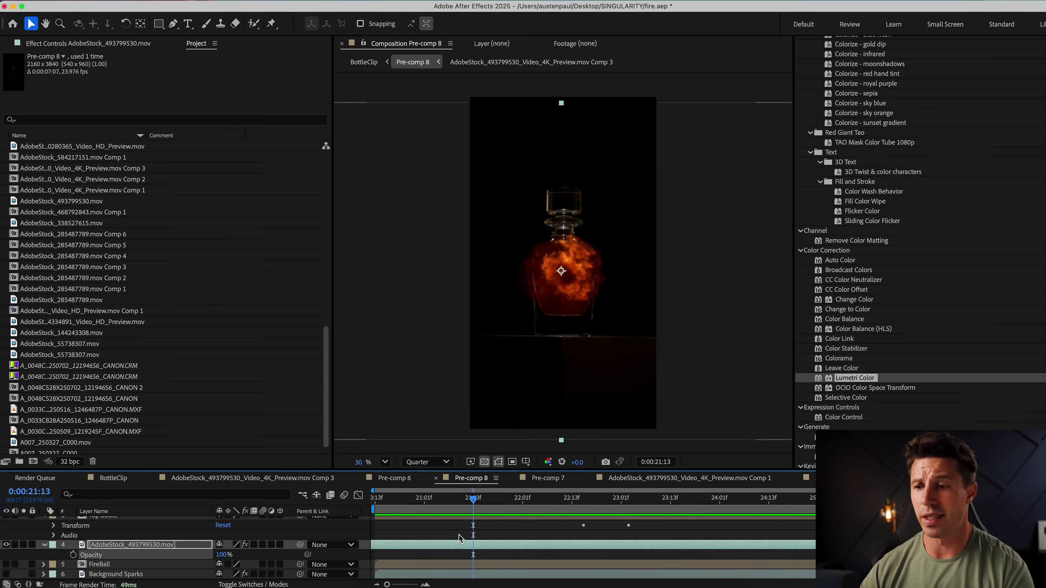
Pre-compose the fire layer with default settings and check the fireball frame
{"action": "right_click", "coordinate": [118, 548]}
{"action": "left_click", "coordinate": [165, 510]}
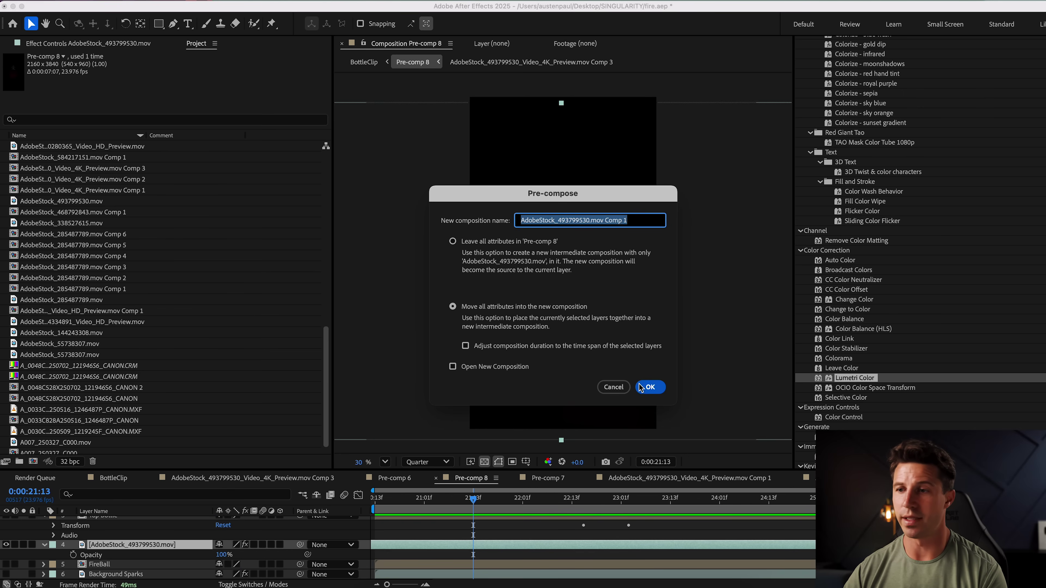
{"action": "left_click", "coordinate": [648, 387]}
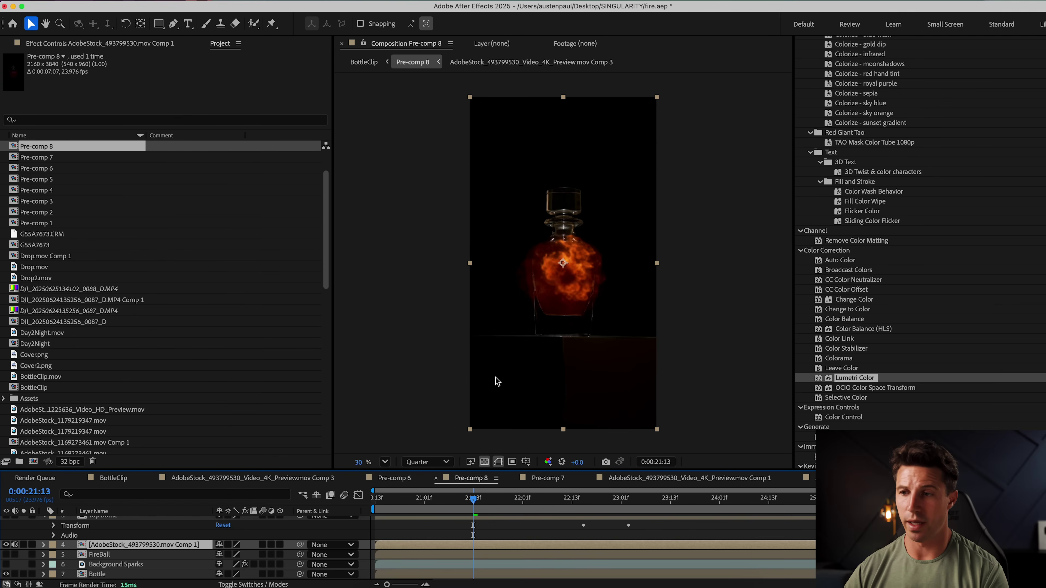
{"action": "left_click_drag", "start_coordinate": [496, 510], "coordinate": [584, 506]}
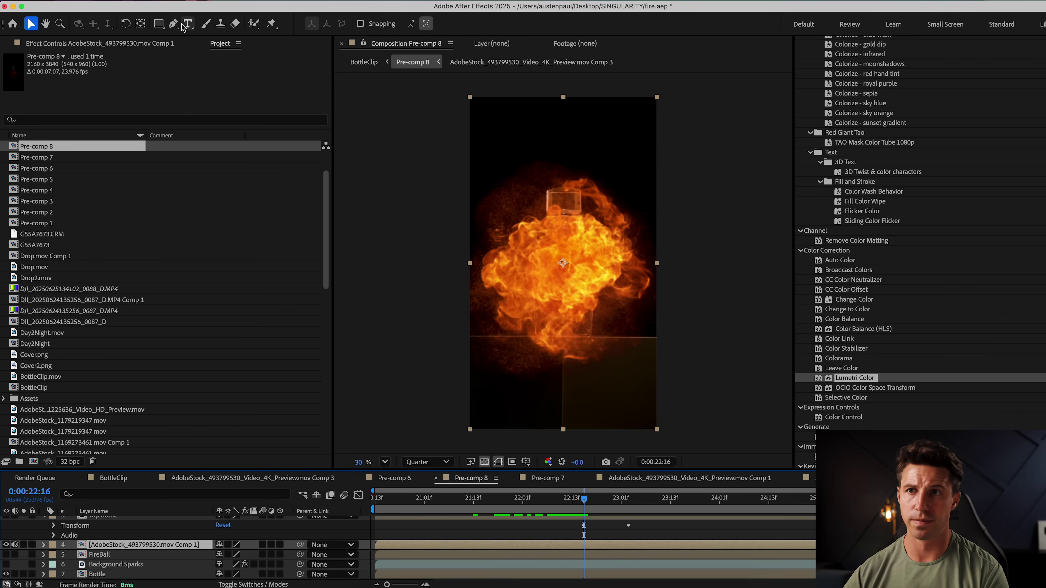
Draw a closed Pen mask on the fire comp covering everything above the pedestal top
{"action": "left_click", "coordinate": [174, 23]}
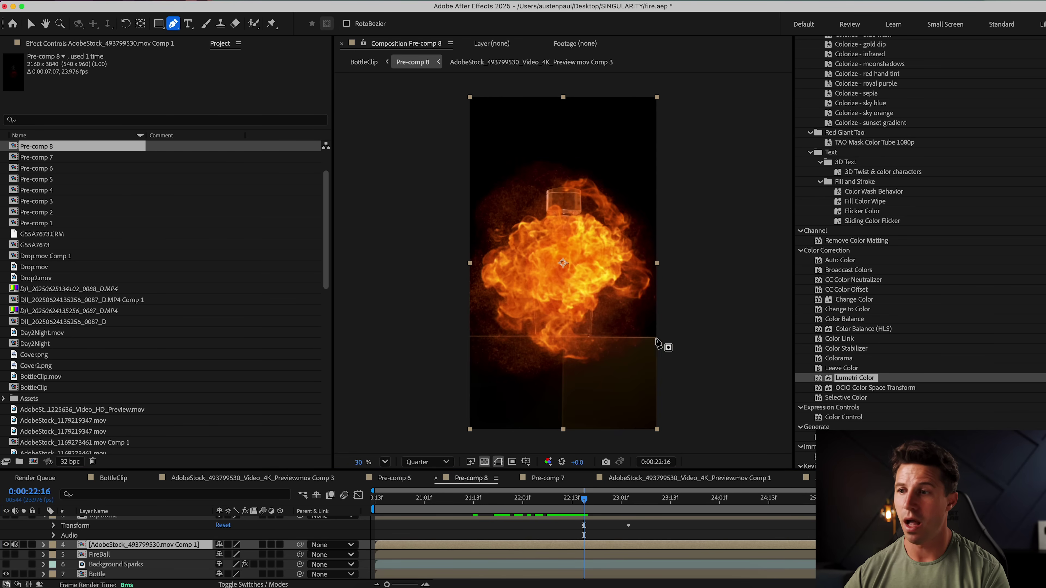
{"action": "left_click", "coordinate": [466, 336]}
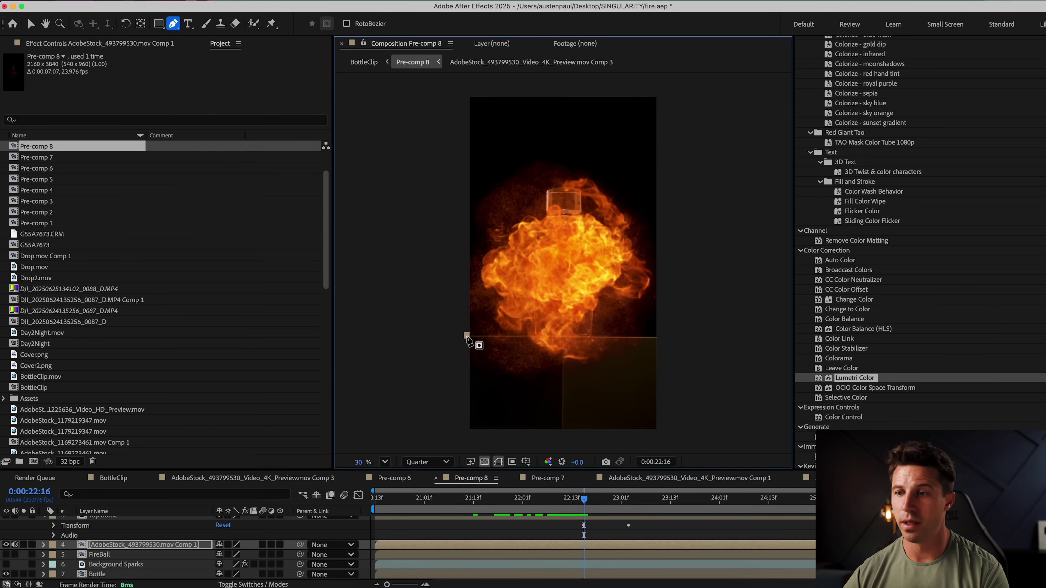
{"action": "left_click", "coordinate": [563, 337]}
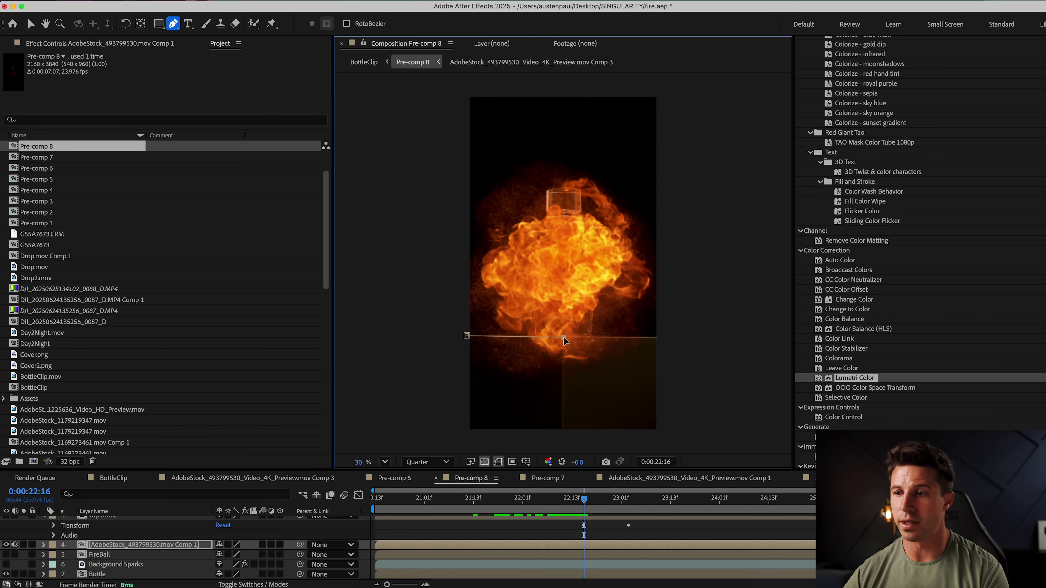
{"action": "left_click", "coordinate": [668, 337]}
{"action": "left_click", "coordinate": [721, 120]}
{"action": "left_click", "coordinate": [657, 84]}
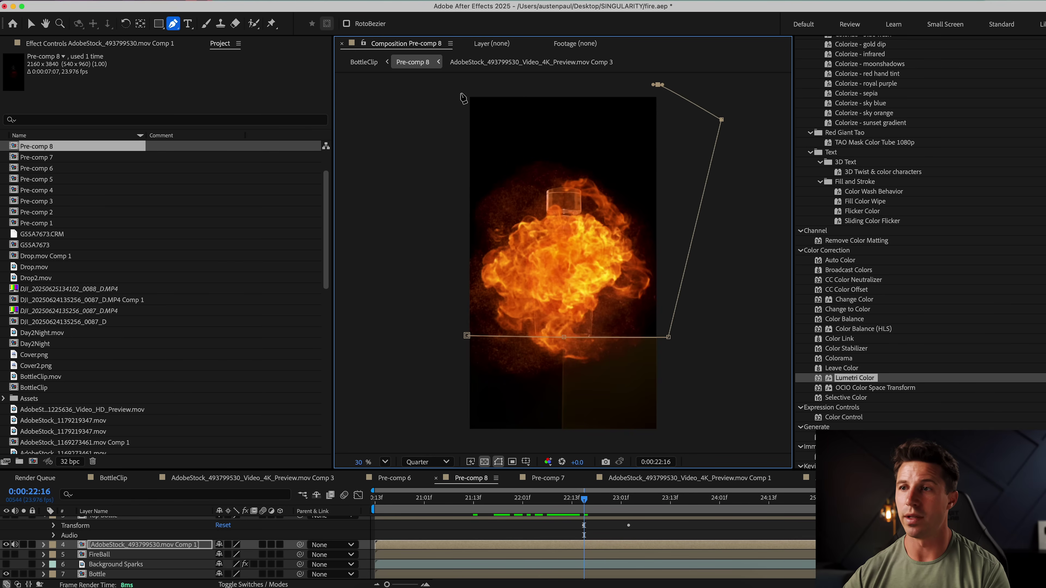
{"action": "left_click", "coordinate": [445, 84]}
{"action": "left_click", "coordinate": [413, 187]}
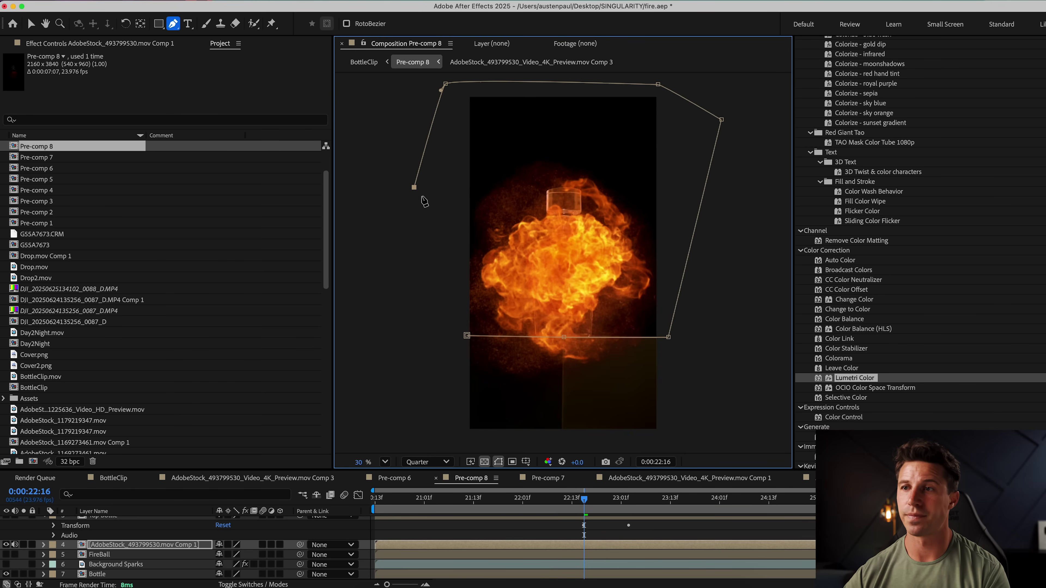
{"action": "left_click", "coordinate": [467, 336]}
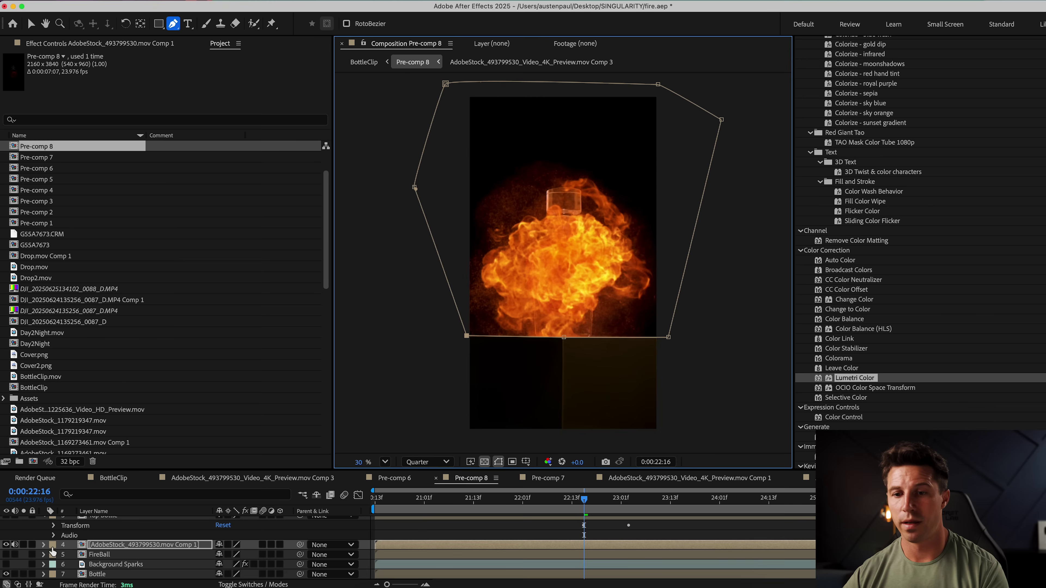
Set Mask 1's feather to 4 px and return to just before the explosion
{"action": "left_click", "coordinate": [44, 544]}
{"action": "left_click", "coordinate": [54, 554]}
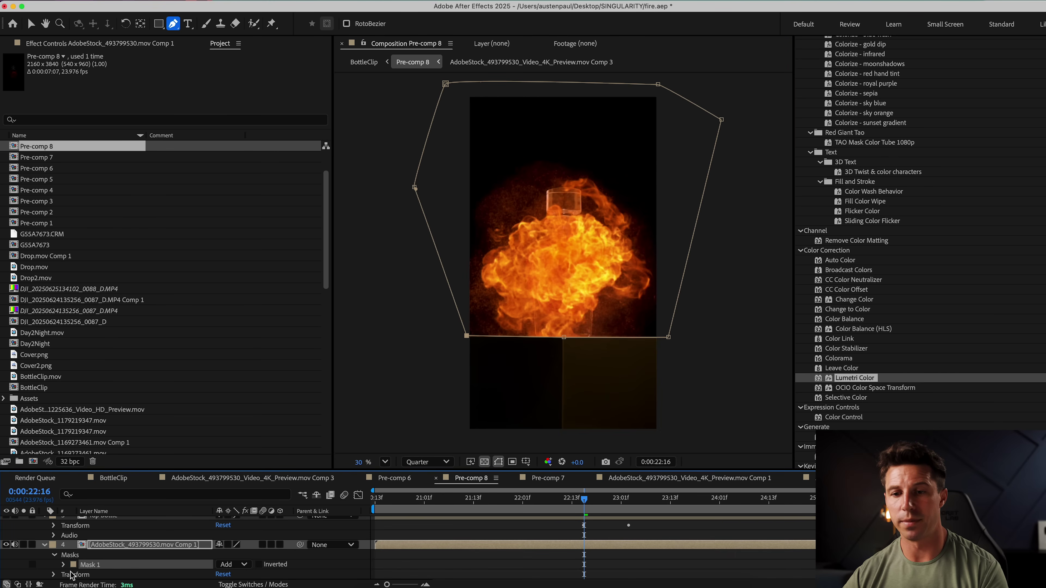
{"action": "left_click", "coordinate": [63, 564]}
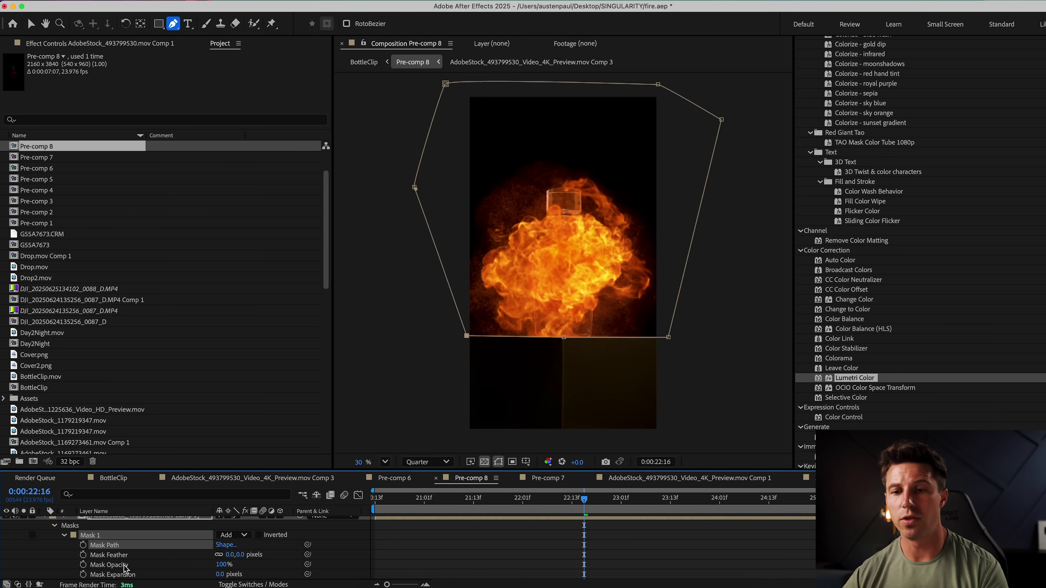
{"action": "left_click", "coordinate": [230, 554]}
{"action": "type", "text": "4"}
{"action": "key", "text": "Return"}
{"action": "key", "text": "F2"}
{"action": "left_click_drag", "start_coordinate": [583, 499], "coordinate": [391, 512]}
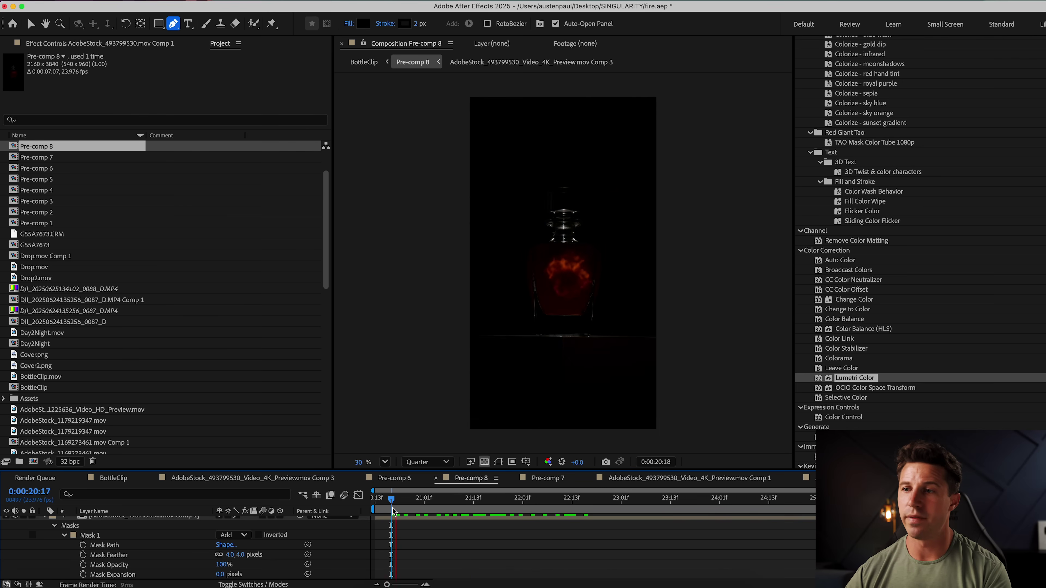
Preview the masked fire and try it at lower opacities
{"action": "key", "text": "space"}
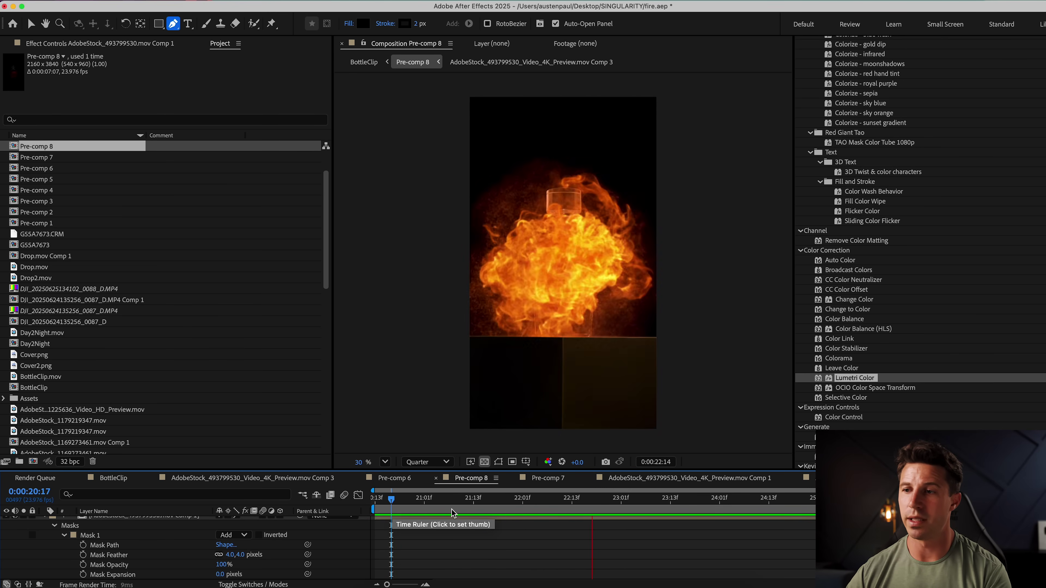
{"action": "key", "text": "space"}
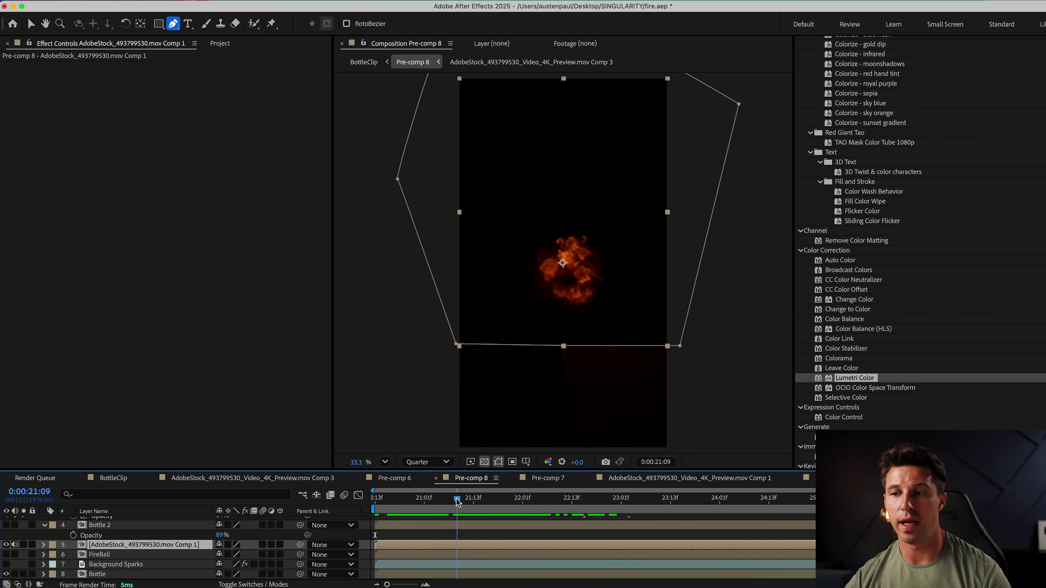
{"action": "key", "text": "t"}
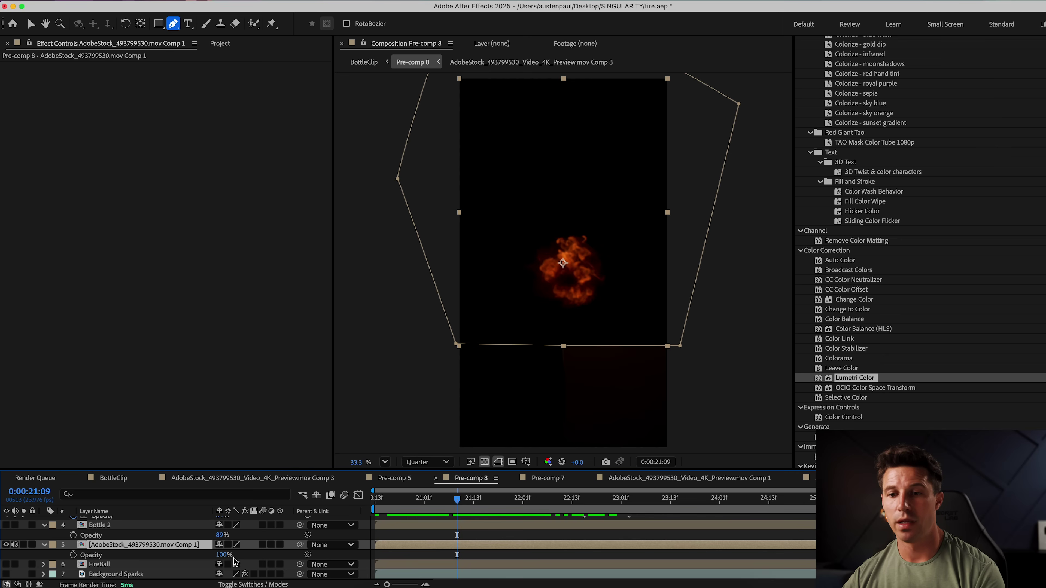
{"action": "left_click_drag", "start_coordinate": [224, 557], "coordinate": [275, 548]}
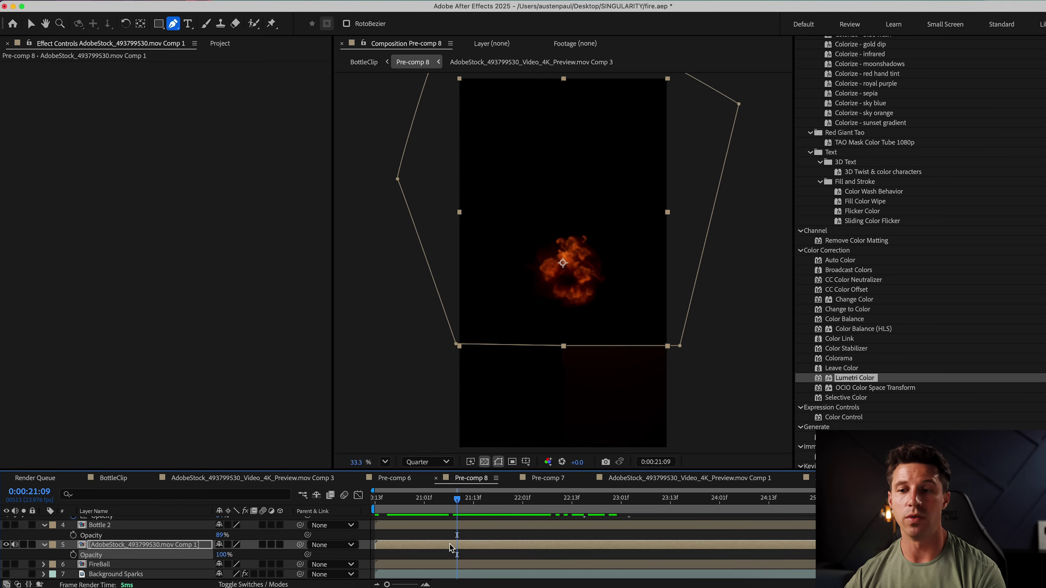
Set the fire composition layer's blending mode to Screen and check the big fireball frame
{"action": "right_click", "coordinate": [209, 247]}
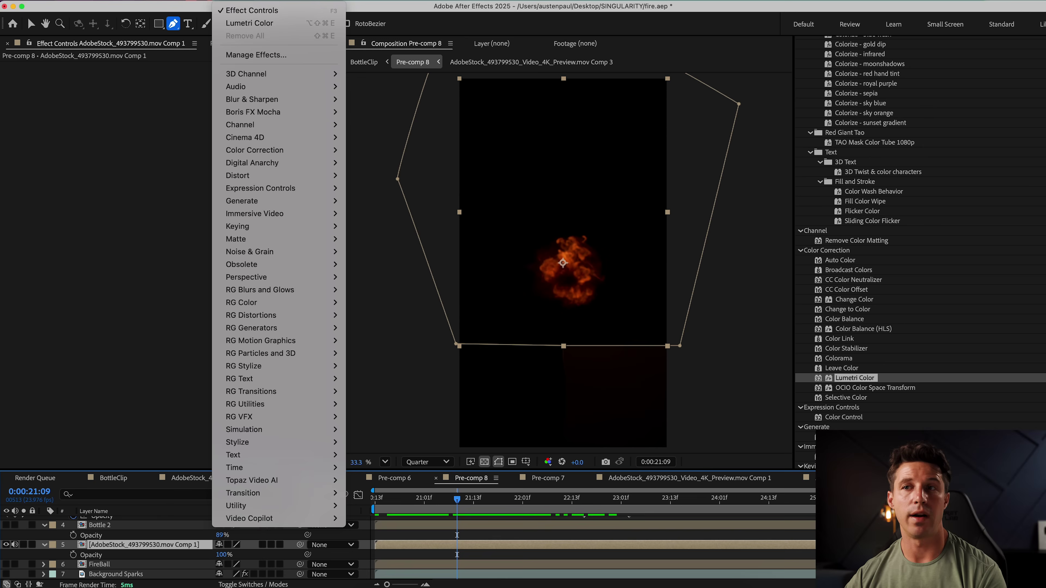
{"action": "right_click", "coordinate": [188, 545]}
{"action": "mouse_move", "coordinate": [210, 245]}
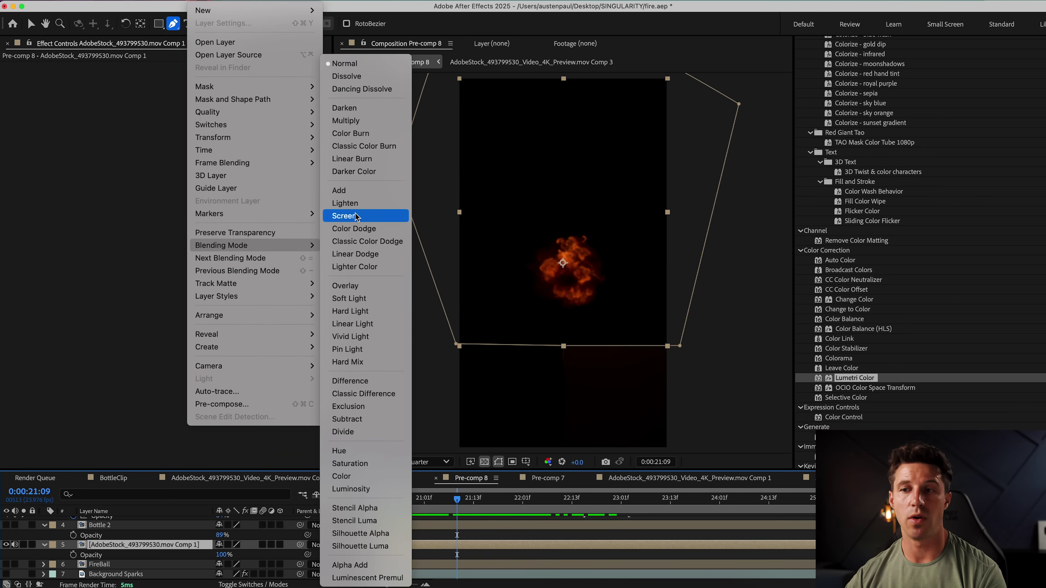
{"action": "left_click", "coordinate": [344, 216]}
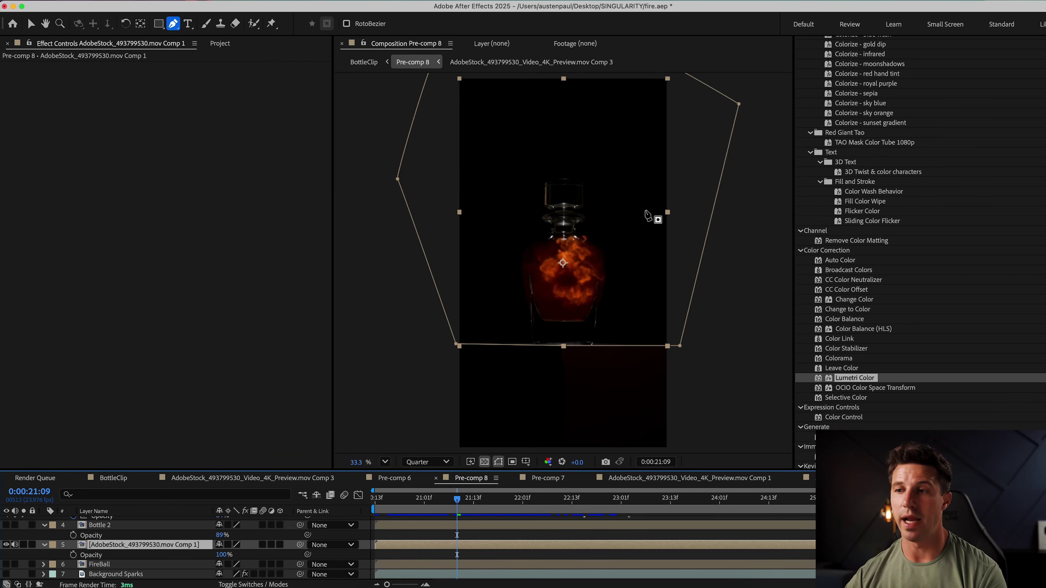
{"action": "mouse_move", "coordinate": [461, 505]}
{"action": "left_mouse_down"}
{"action": "mouse_move", "coordinate": [622, 505]}
{"action": "mouse_move", "coordinate": [445, 506]}
{"action": "mouse_move", "coordinate": [596, 506]}
{"action": "mouse_move", "coordinate": [450, 515]}
{"action": "left_mouse_up"}
{"action": "key", "text": "F2"}
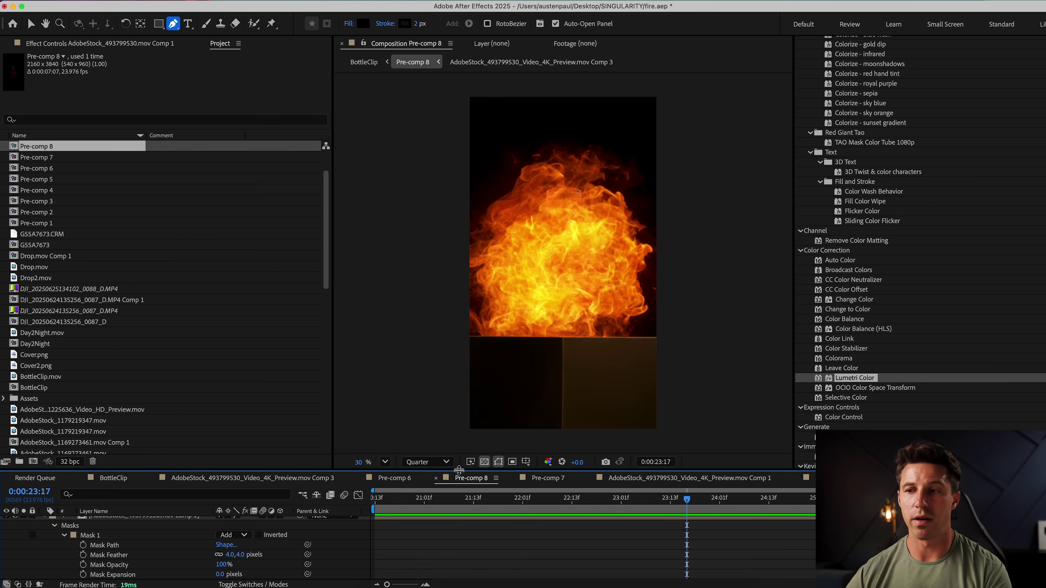
Duplicate the Bottle layer with Cmd+D into Bottle 2 and drag the copy up the timeline
{"action": "left_click_drag", "start_coordinate": [472, 503], "coordinate": [264, 510]}
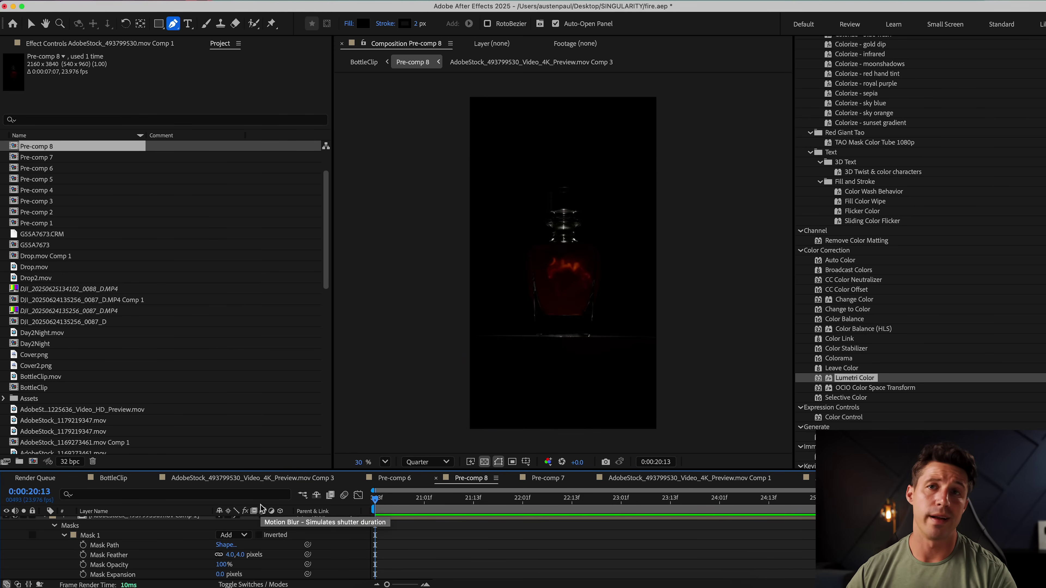
{"action": "scroll", "coordinate": [471, 539], "scroll_direction": "down", "scroll_amount": 3}
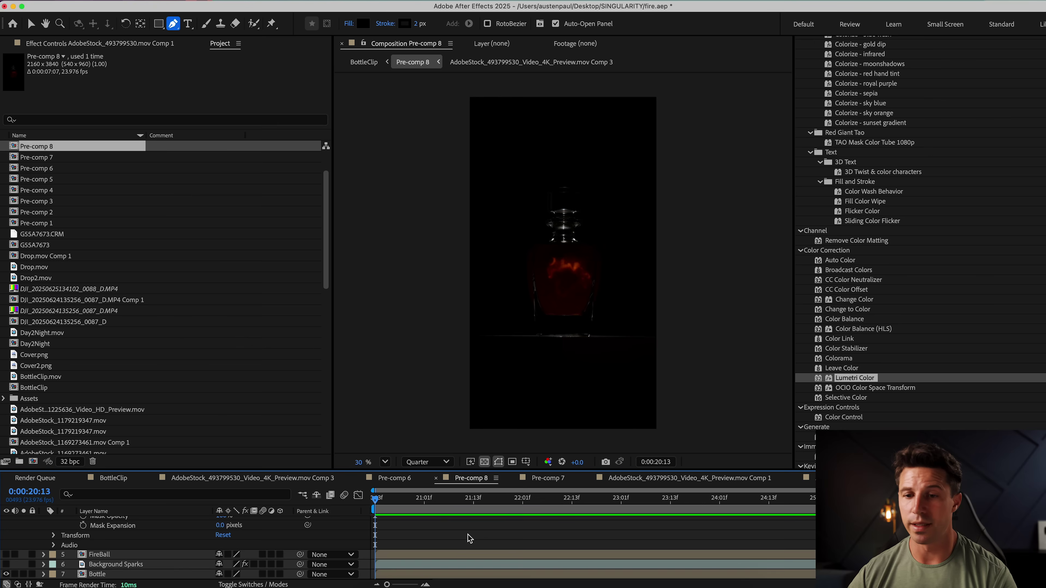
{"action": "left_click", "coordinate": [99, 574]}
{"action": "key", "text": "super+d"}
{"action": "left_click_drag", "start_coordinate": [117, 573], "coordinate": [111, 515]}
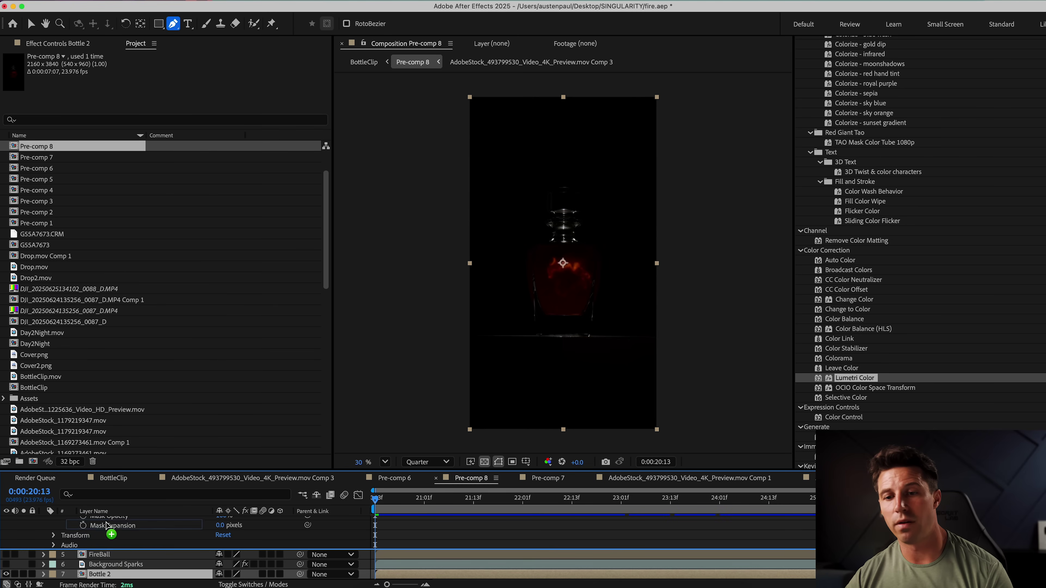
{"action": "scroll", "coordinate": [113, 533], "scroll_direction": "up", "scroll_amount": 2}
Move Bottle 2 above the AdobeStock Comp 1 layer and jump to the lit-bottle frame
{"action": "left_click", "coordinate": [44, 526]}
{"action": "left_click_drag", "start_coordinate": [108, 554], "coordinate": [106, 535]}
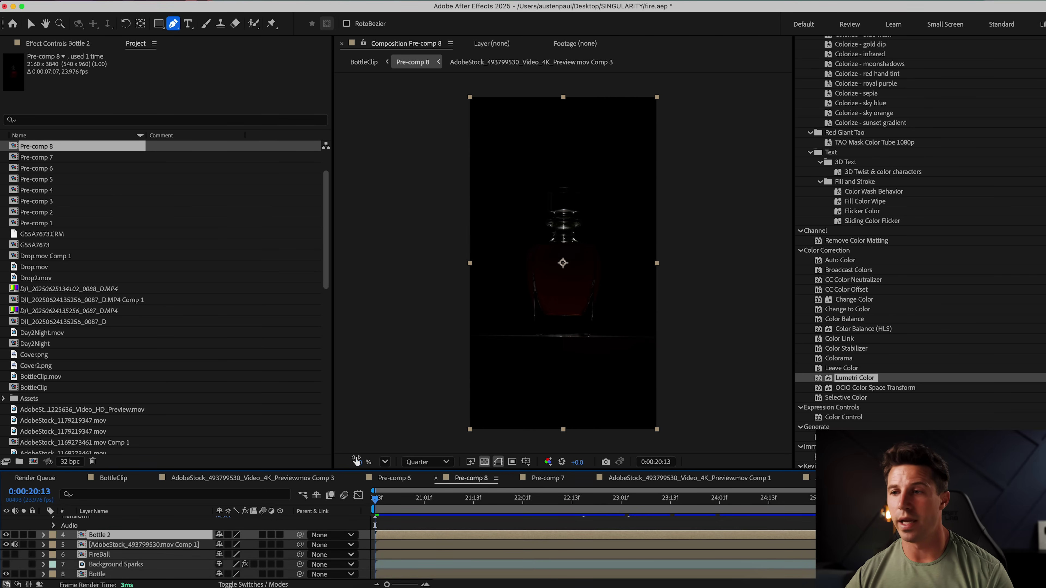
{"action": "left_click_drag", "start_coordinate": [469, 499], "coordinate": [646, 499]}
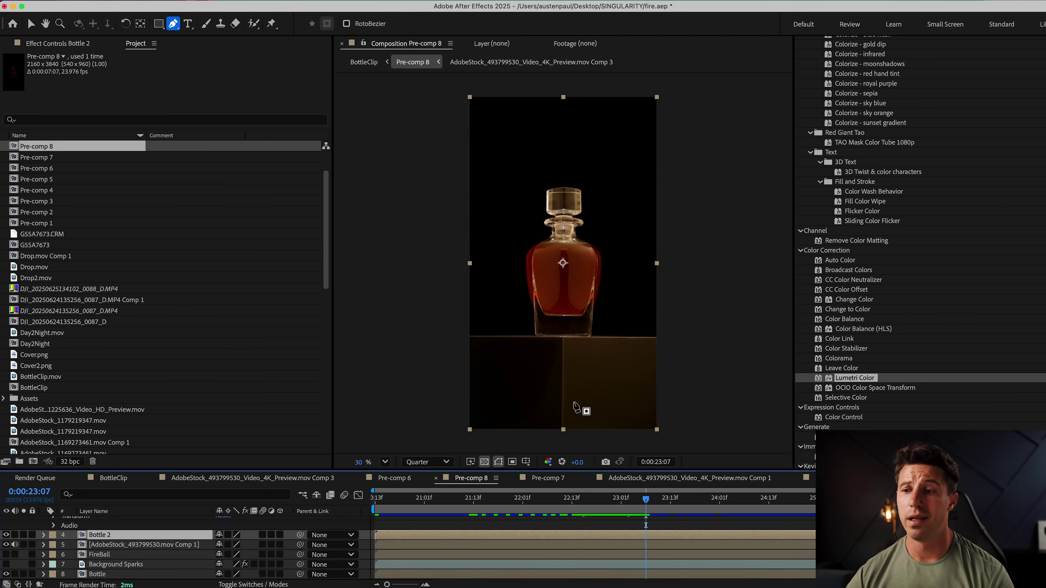
Zoom in and trace a closed Pen mask around the bottle's outline on Bottle 2
{"action": "left_click_drag", "start_coordinate": [358, 462], "coordinate": [389, 461]}
{"action": "scroll", "coordinate": [525, 356], "scroll_direction": "down", "scroll_amount": 3}
{"action": "scroll", "coordinate": [526, 356], "scroll_direction": "down", "scroll_amount": 2}
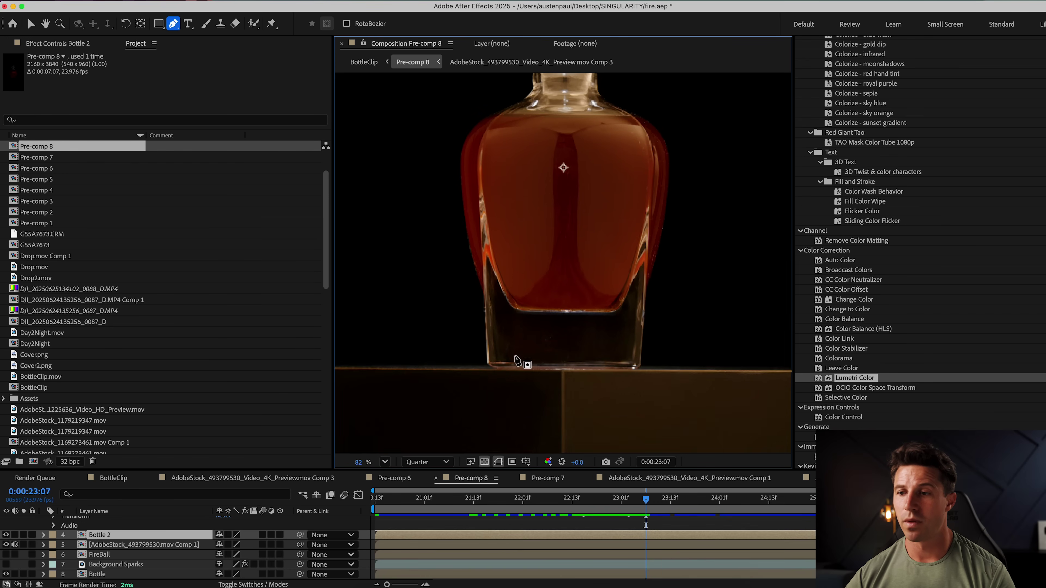
{"action": "left_click", "coordinate": [486, 362]}
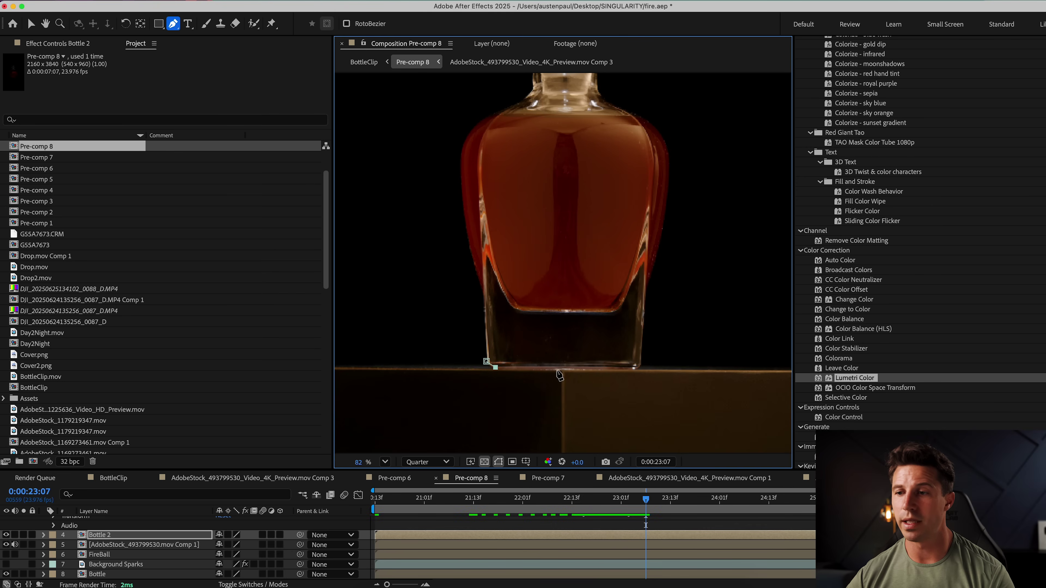
{"action": "left_click", "coordinate": [634, 367]}
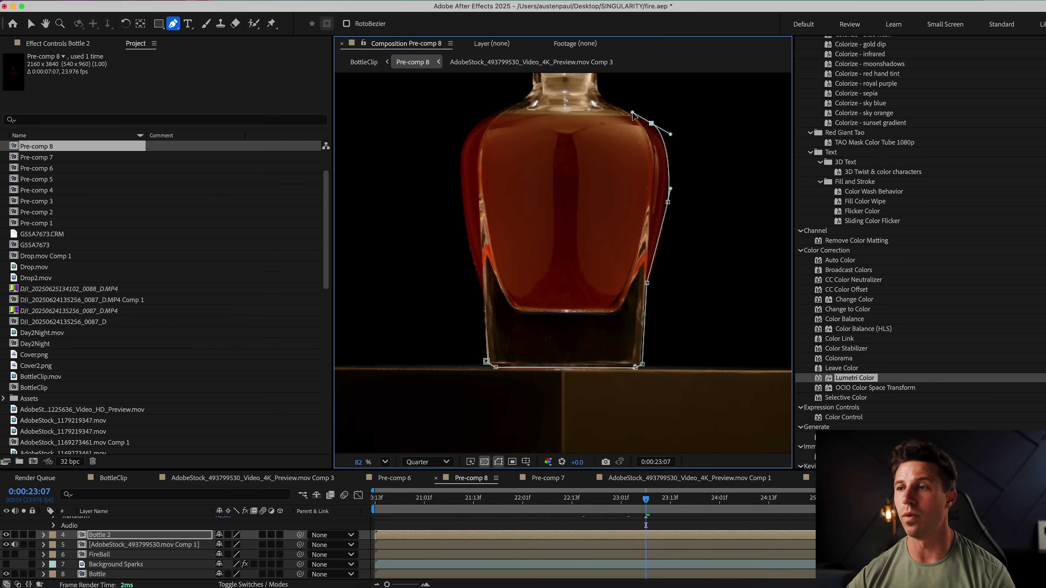
{"action": "scroll", "coordinate": [654, 292], "scroll_direction": "up", "scroll_amount": 9}
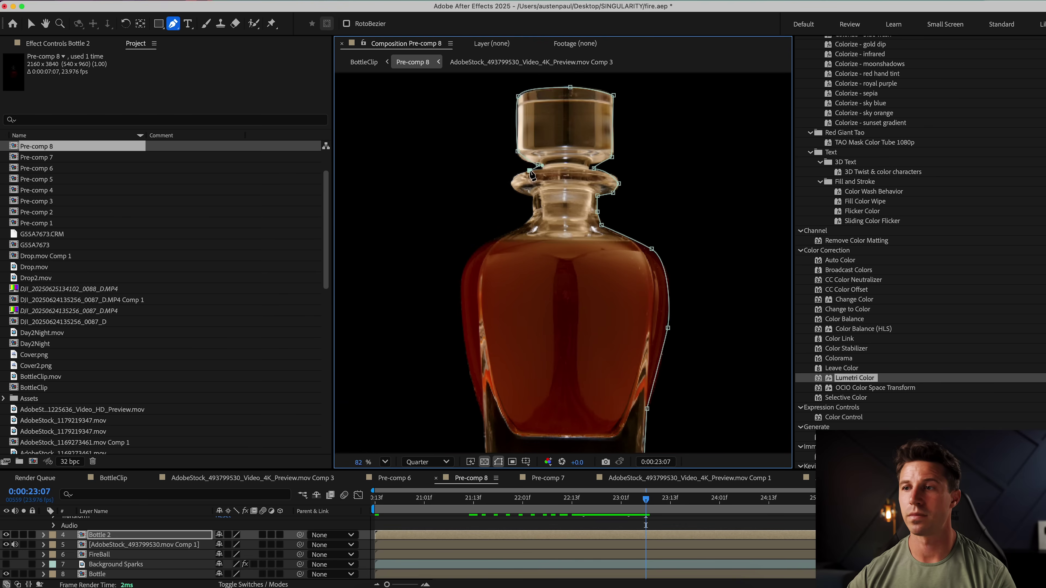
{"action": "left_click", "coordinate": [531, 173]}
{"action": "scroll", "coordinate": [529, 329], "scroll_direction": "down", "scroll_amount": 3}
{"action": "left_click", "coordinate": [532, 528]}
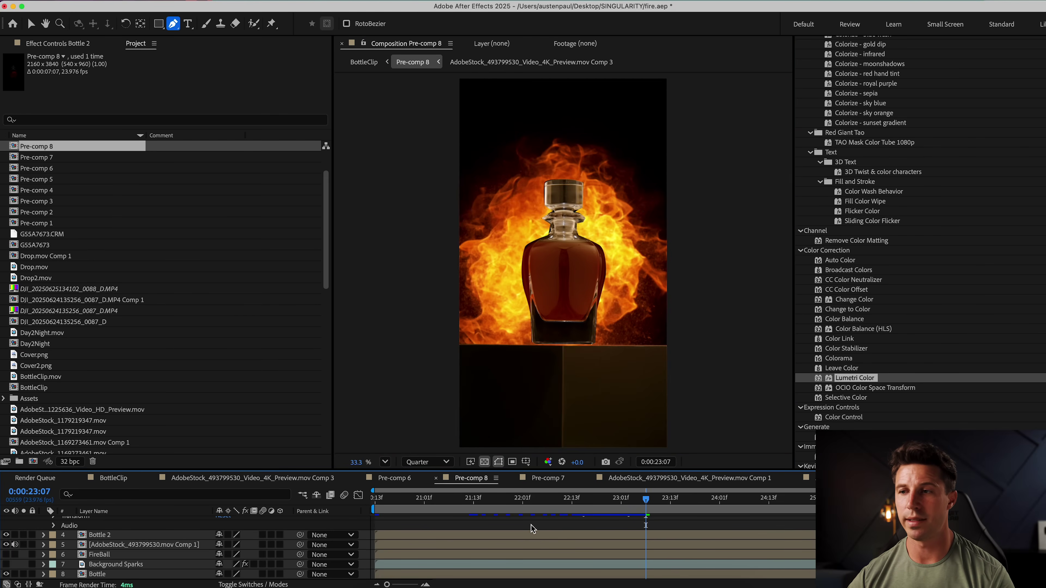
{"action": "left_click_drag", "start_coordinate": [628, 499], "coordinate": [522, 507]}
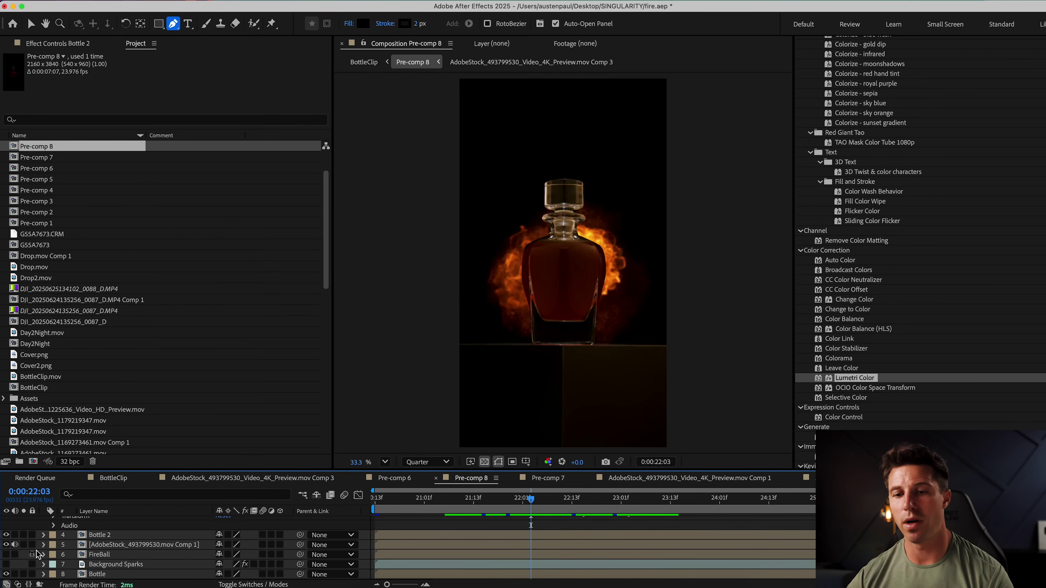
{"action": "left_click", "coordinate": [157, 545]}
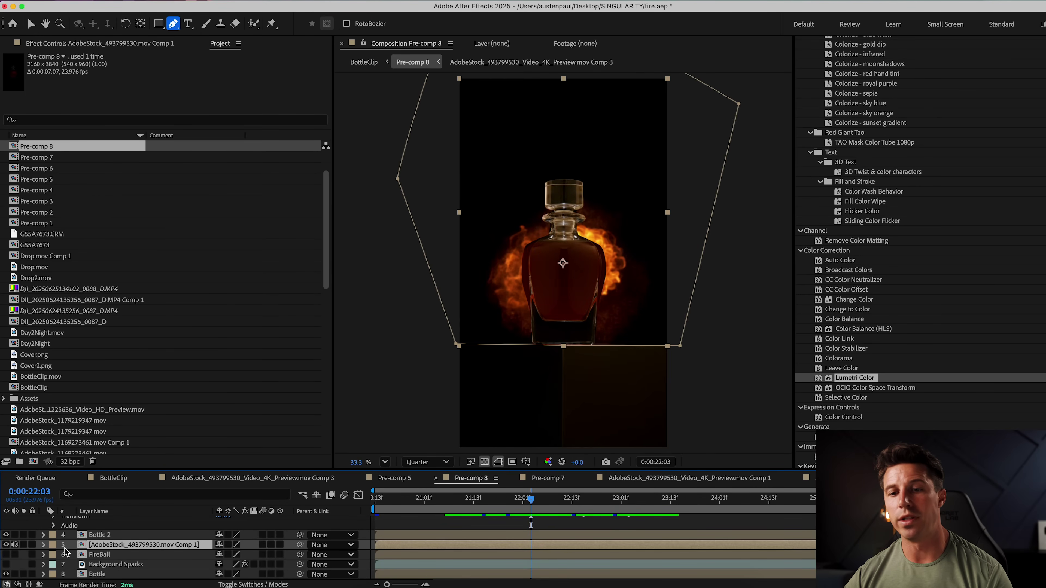
{"action": "key", "text": "F2"}
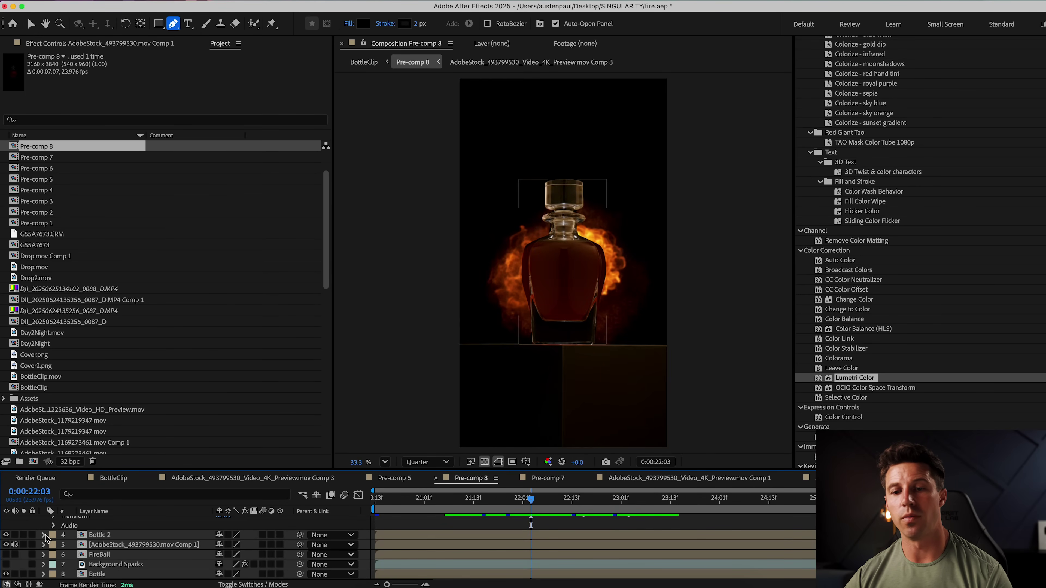
{"action": "left_click", "coordinate": [43, 535]}
Give Bottle 2's Mask 1 about 8 px feather and 7 px expansion
{"action": "left_click", "coordinate": [53, 546]}
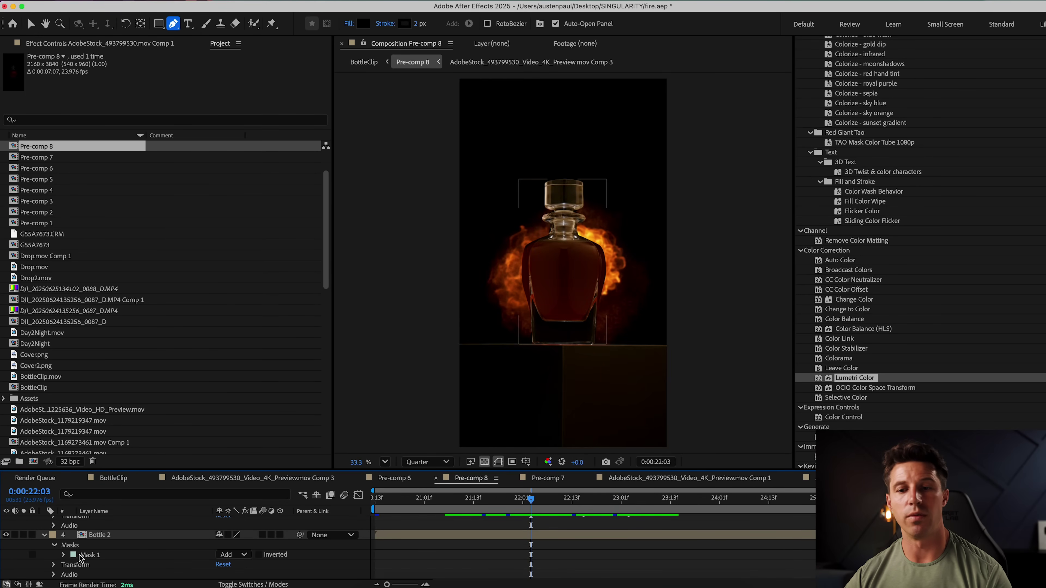
{"action": "left_click", "coordinate": [64, 554]}
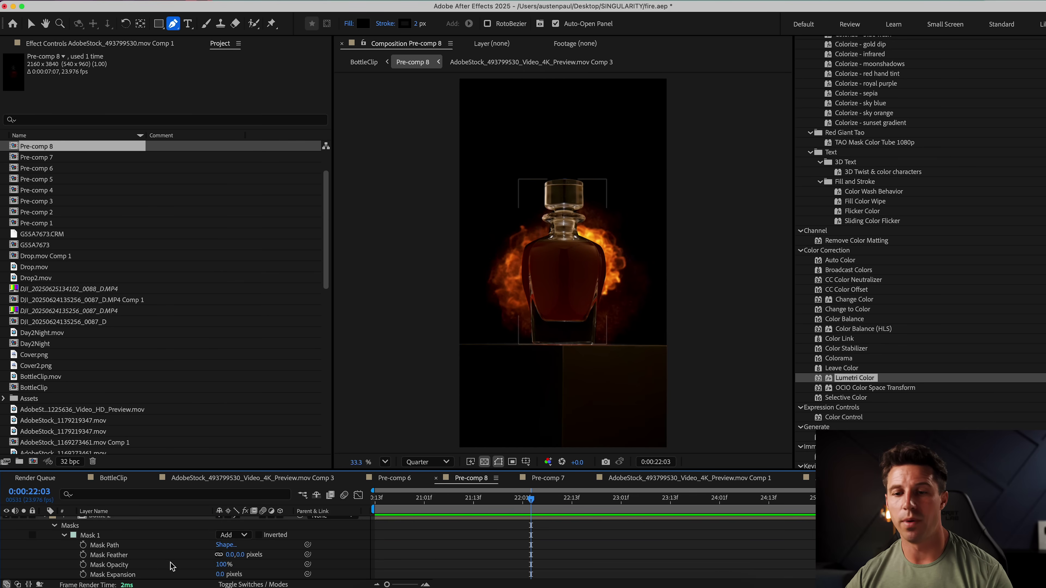
{"action": "left_click_drag", "start_coordinate": [229, 554], "coordinate": [229, 575]}
{"action": "left_click", "coordinate": [520, 553]}
{"action": "left_click", "coordinate": [312, 529]}
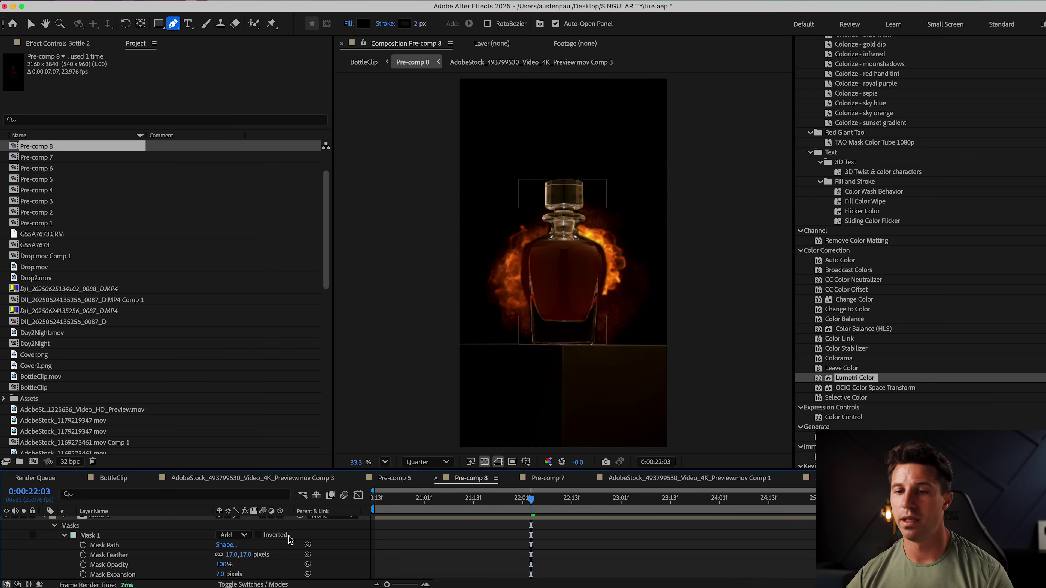
{"action": "left_click_drag", "start_coordinate": [237, 556], "coordinate": [231, 556]}
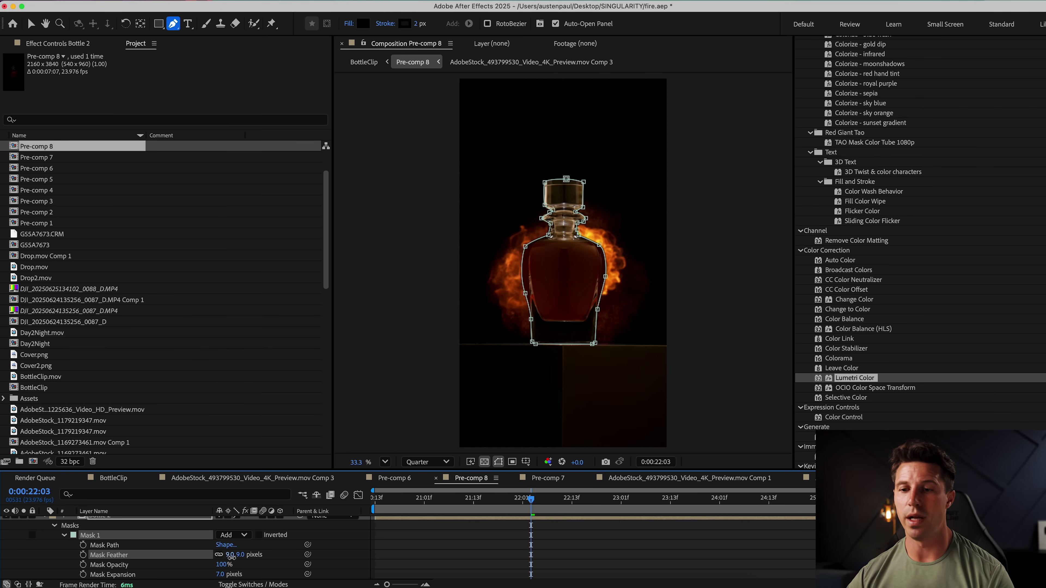
{"action": "mouse_move", "coordinate": [558, 498]}
{"action": "left_mouse_down"}
{"action": "mouse_move", "coordinate": [412, 498]}
{"action": "mouse_move", "coordinate": [610, 490]}
{"action": "left_mouse_up"}
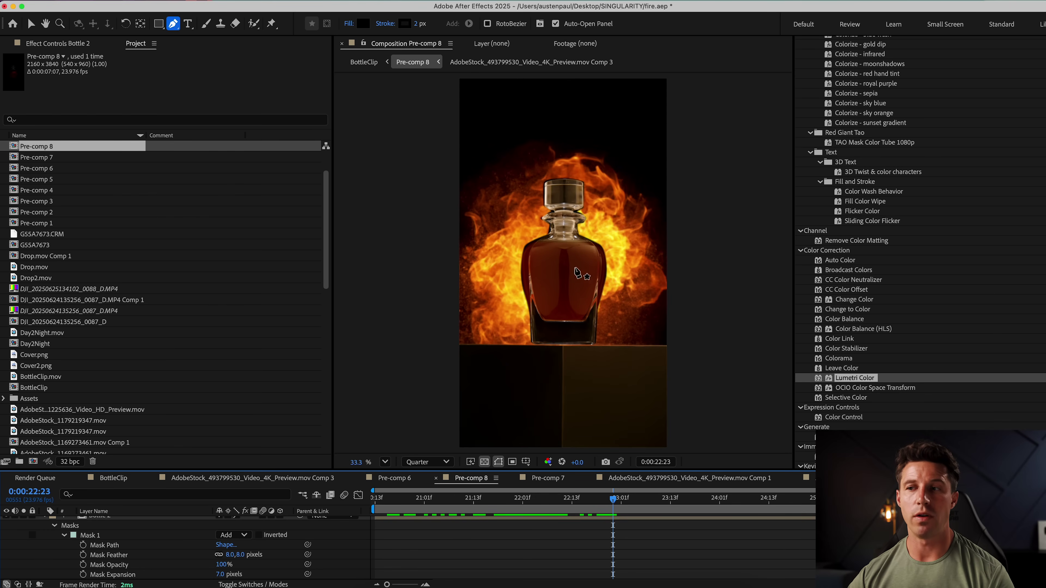
{"action": "scroll", "coordinate": [530, 522], "scroll_direction": "up", "scroll_amount": 2}
Lower Bottle 2's opacity to 89%
{"action": "left_click", "coordinate": [539, 547]}
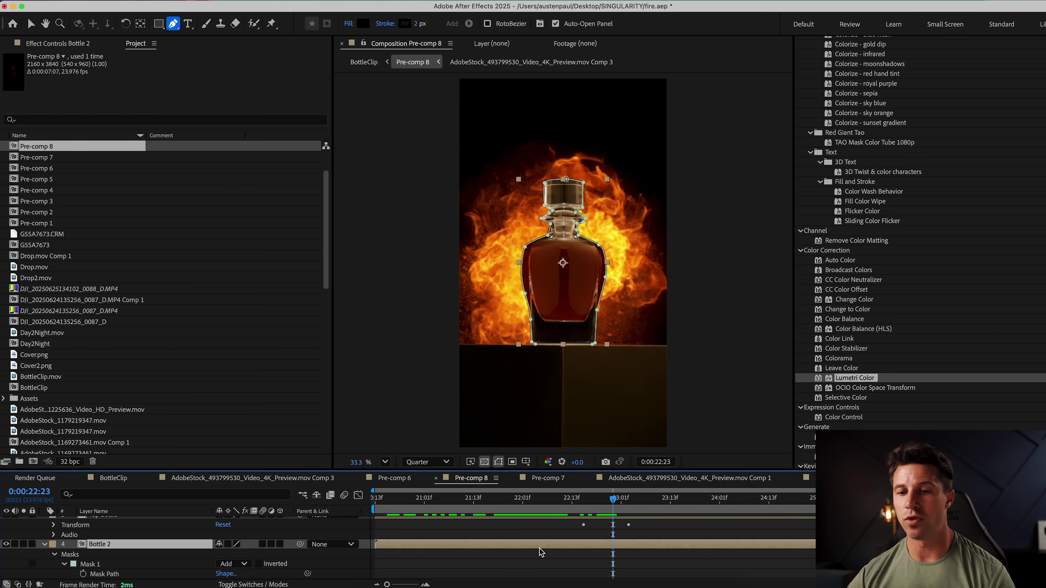
{"action": "key", "text": "r"}
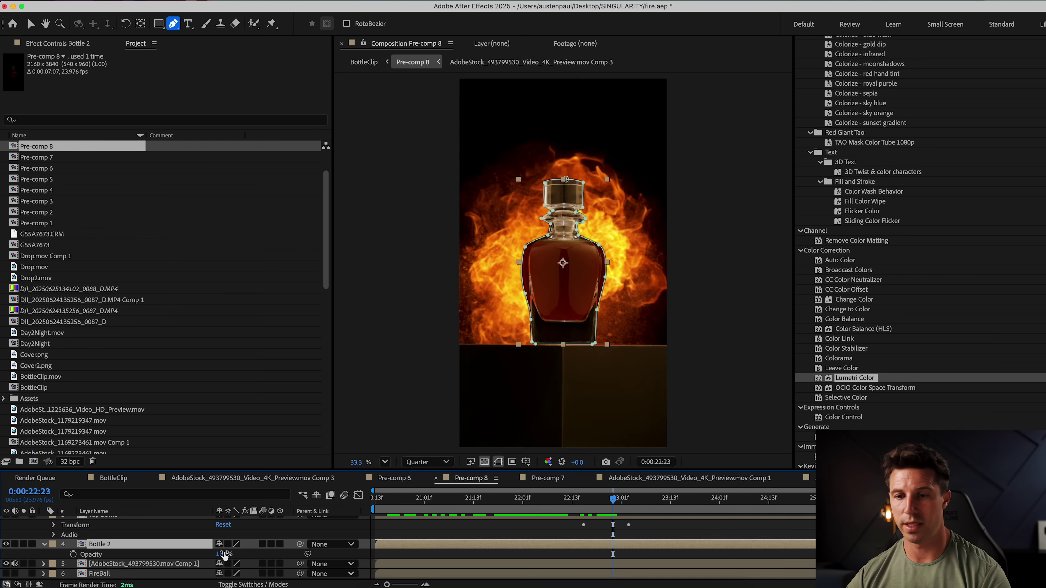
{"action": "left_click_drag", "start_coordinate": [226, 556], "coordinate": [217, 554]}
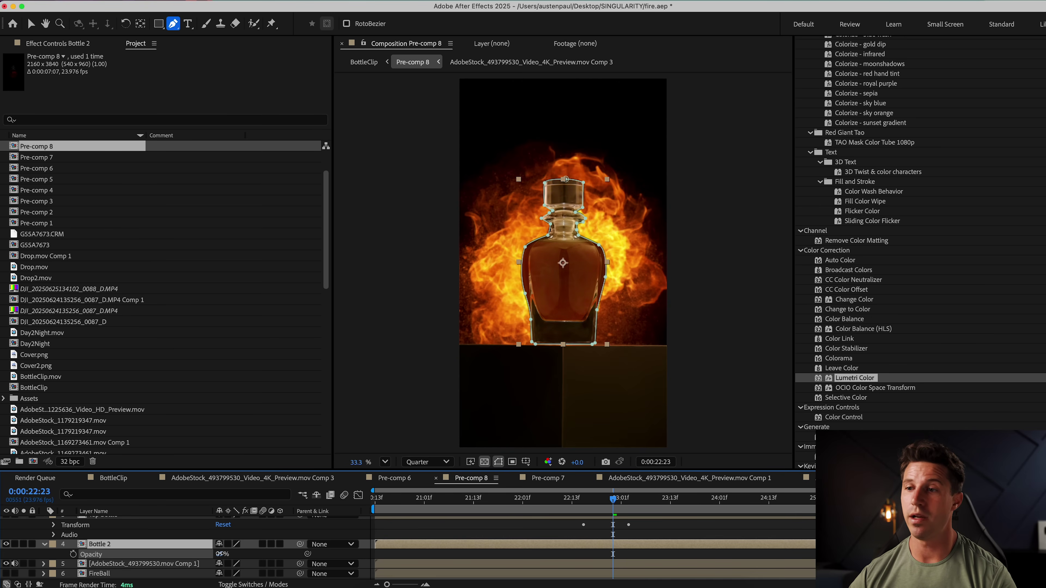
{"action": "left_click", "coordinate": [552, 516]}
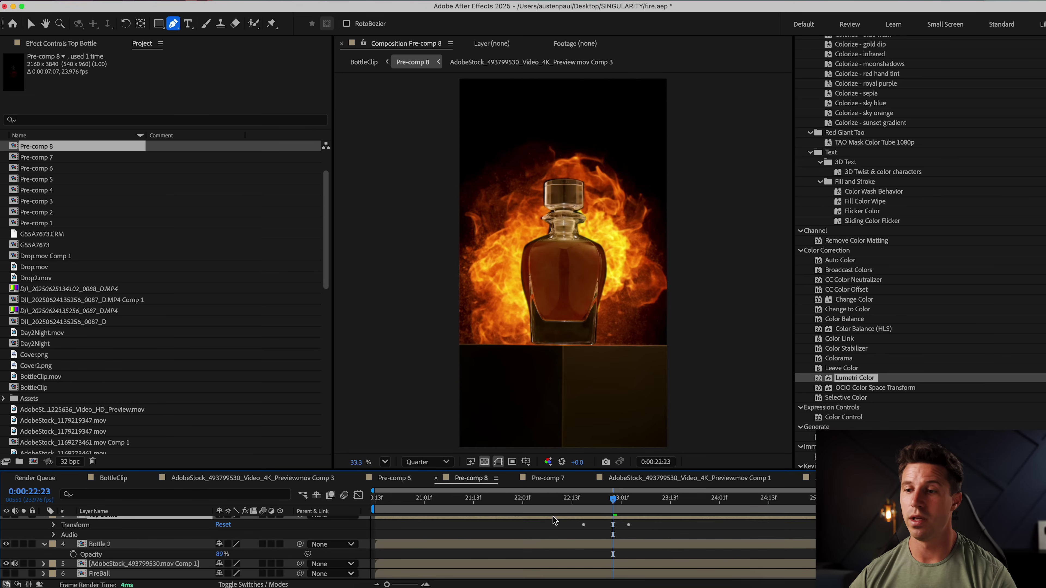
Hide Bottle 2 and make the Top Bottle layer visible on the fire frame
{"action": "left_click_drag", "start_coordinate": [618, 506], "coordinate": [489, 499]}
{"action": "left_click_drag", "start_coordinate": [437, 499], "coordinate": [530, 499]}
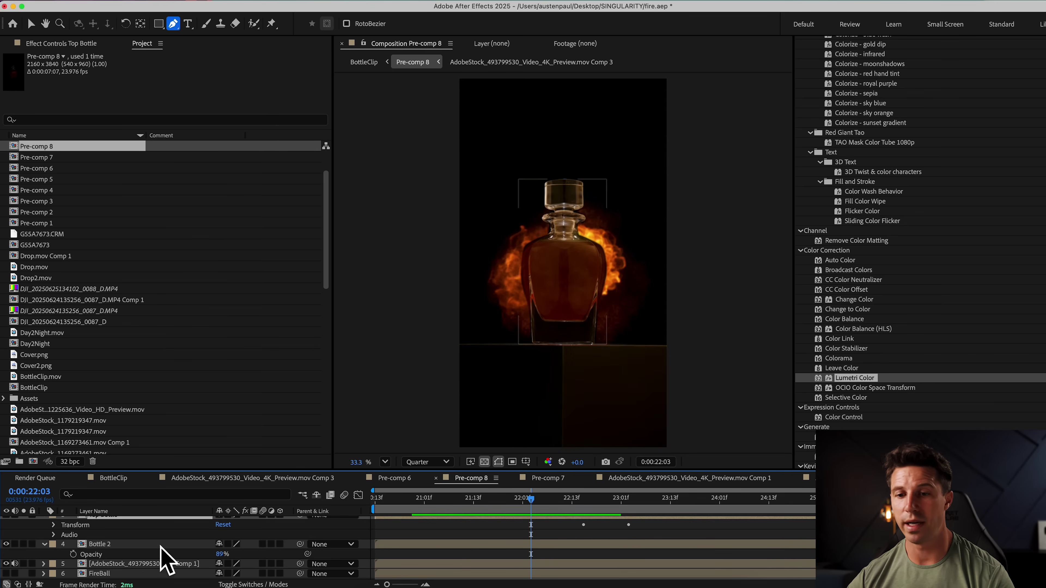
{"action": "scroll", "coordinate": [165, 552], "scroll_direction": "up", "scroll_amount": 2}
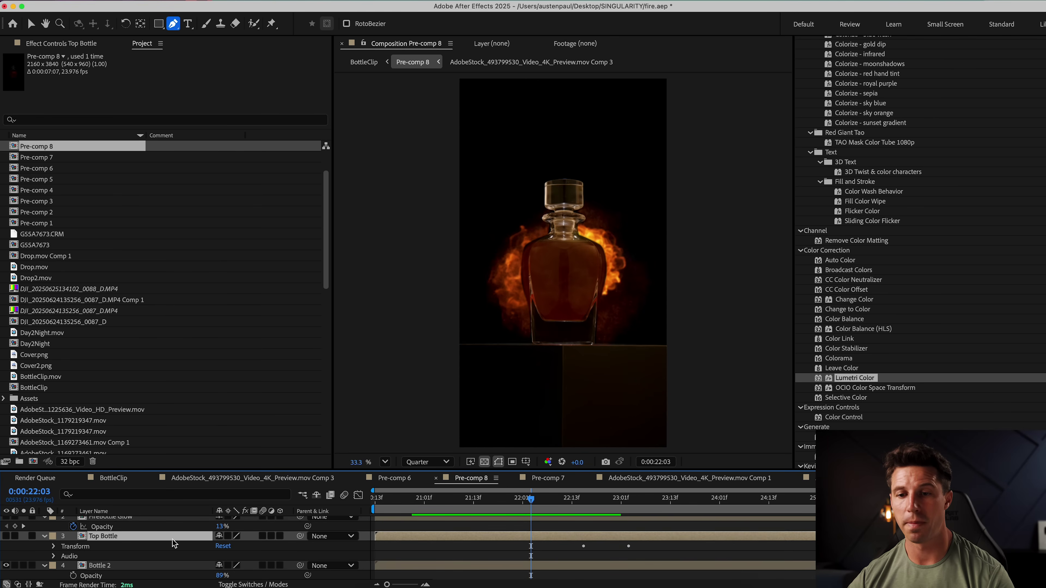
{"action": "scroll", "coordinate": [99, 548], "scroll_direction": "up", "scroll_amount": 2}
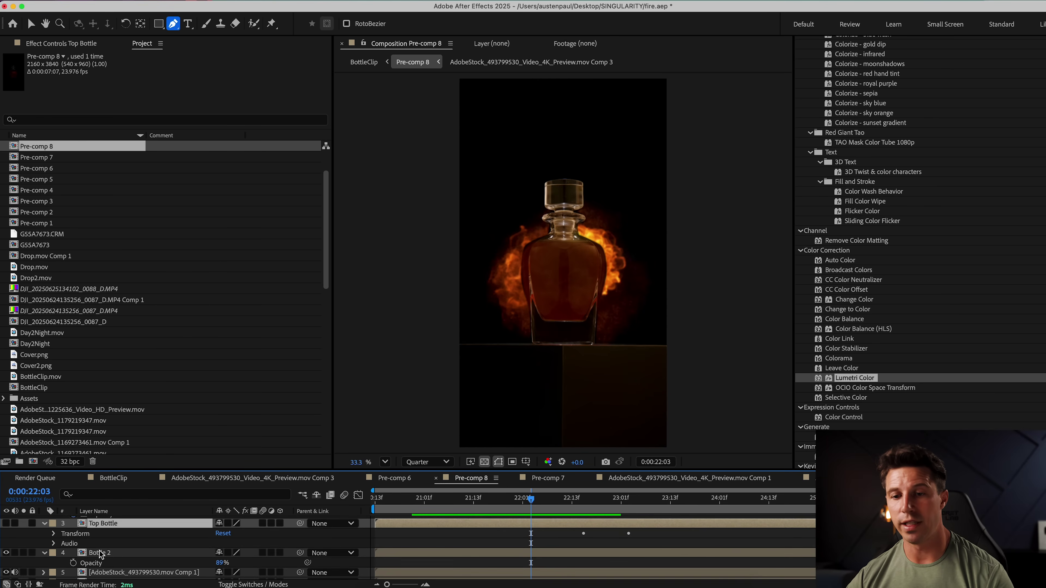
{"action": "scroll", "coordinate": [79, 552], "scroll_direction": "down", "scroll_amount": 4}
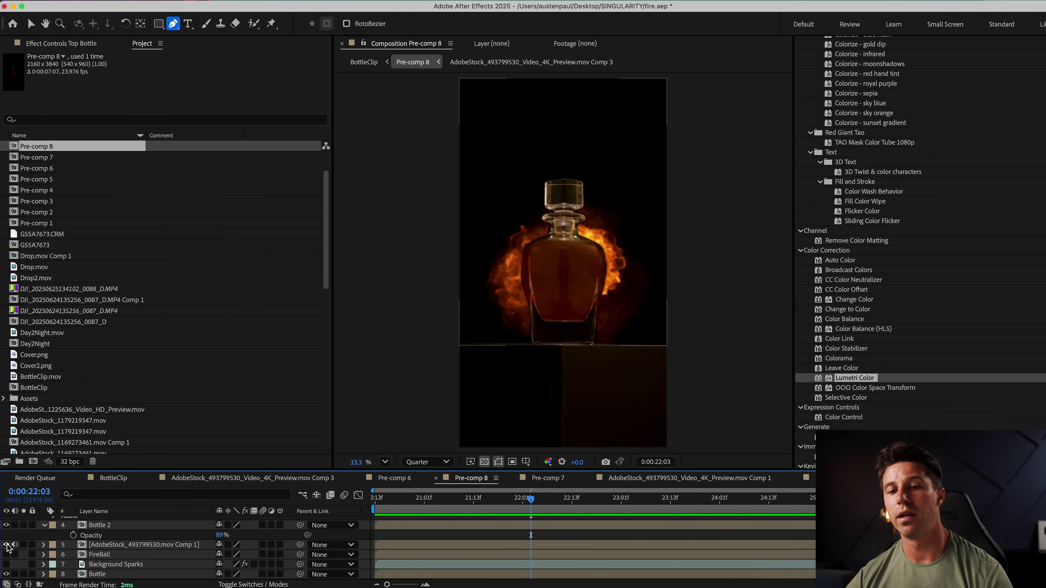
{"action": "left_click", "coordinate": [6, 525]}
{"action": "scroll", "coordinate": [35, 533], "scroll_direction": "up", "scroll_amount": 4}
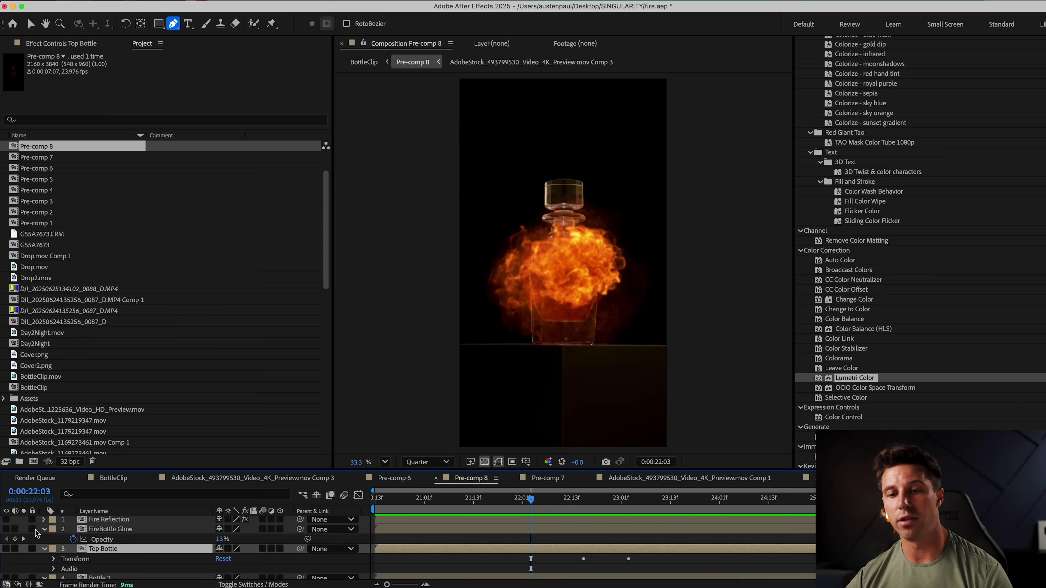
{"action": "left_click", "coordinate": [6, 549]}
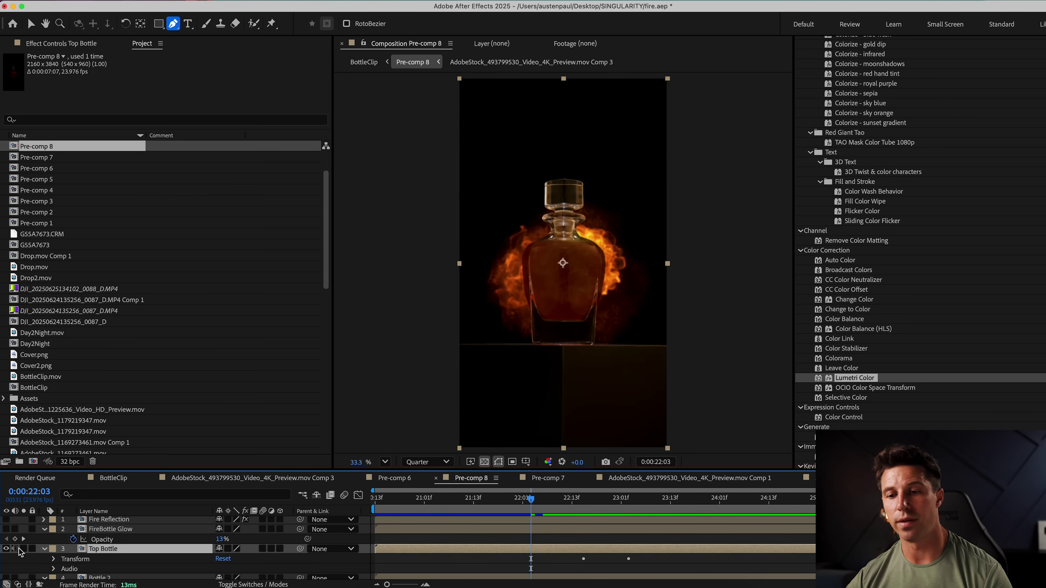
Adjust Top Bottle's opacity keyframe to ramp from about 84% to over 90% near 0:00:23
{"action": "left_click", "coordinate": [189, 549]}
{"action": "key", "text": "t"}
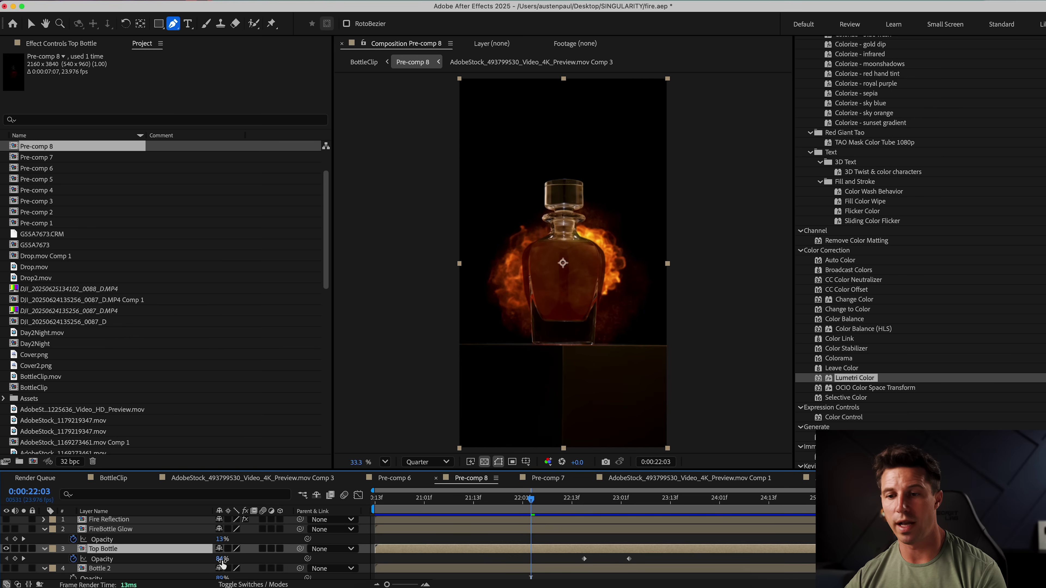
{"action": "left_click_drag", "start_coordinate": [586, 506], "coordinate": [632, 509]}
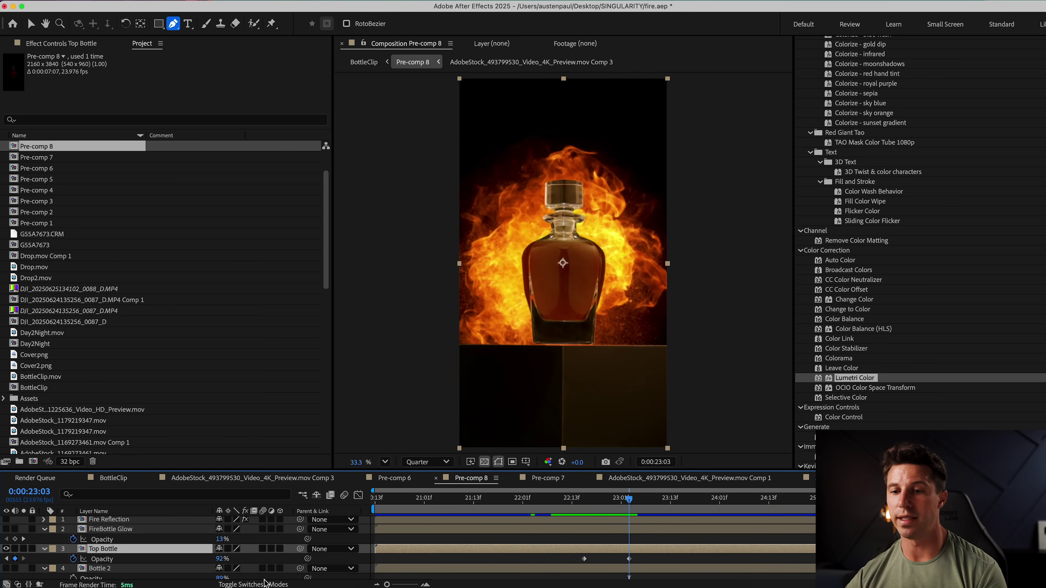
{"action": "left_click_drag", "start_coordinate": [219, 559], "coordinate": [211, 561]}
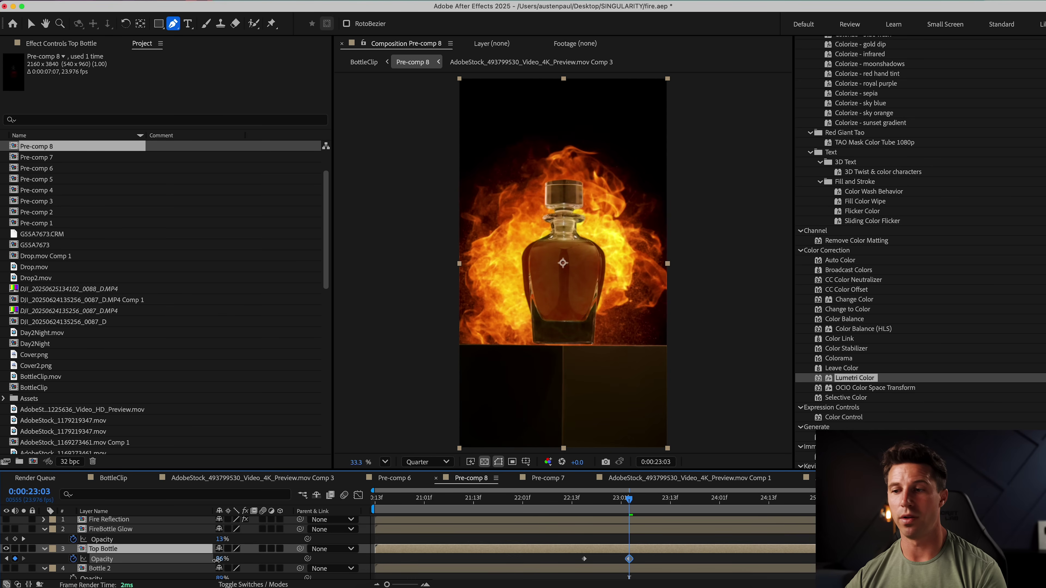
{"action": "left_click_drag", "start_coordinate": [218, 560], "coordinate": [221, 559]}
{"action": "left_click_drag", "start_coordinate": [611, 515], "coordinate": [569, 504]}
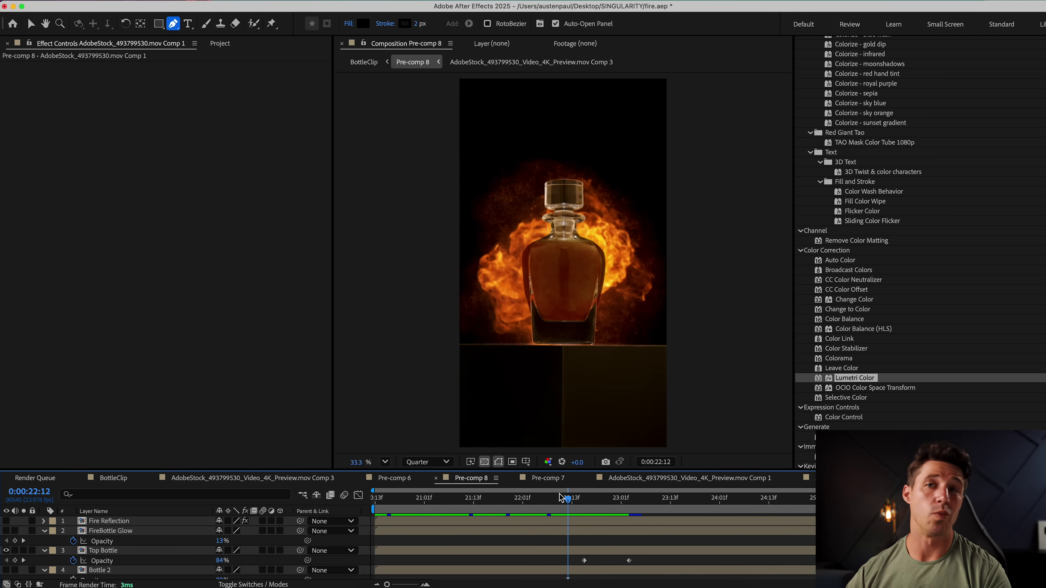
Toggle FireBottle Glow on and off at frame 22:13 to compare the explosion
{"action": "left_click_drag", "start_coordinate": [563, 511], "coordinate": [572, 499]}
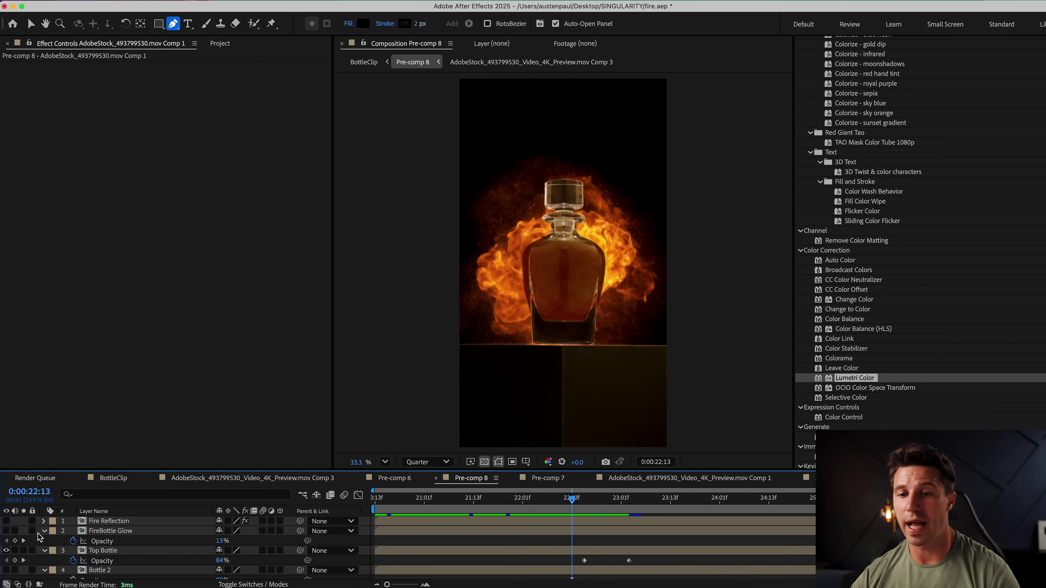
{"action": "left_click", "coordinate": [6, 531]}
{"action": "left_click", "coordinate": [6, 531]}
{"action": "left_click", "coordinate": [6, 531]}
{"action": "left_click_drag", "start_coordinate": [574, 502], "coordinate": [614, 503]}
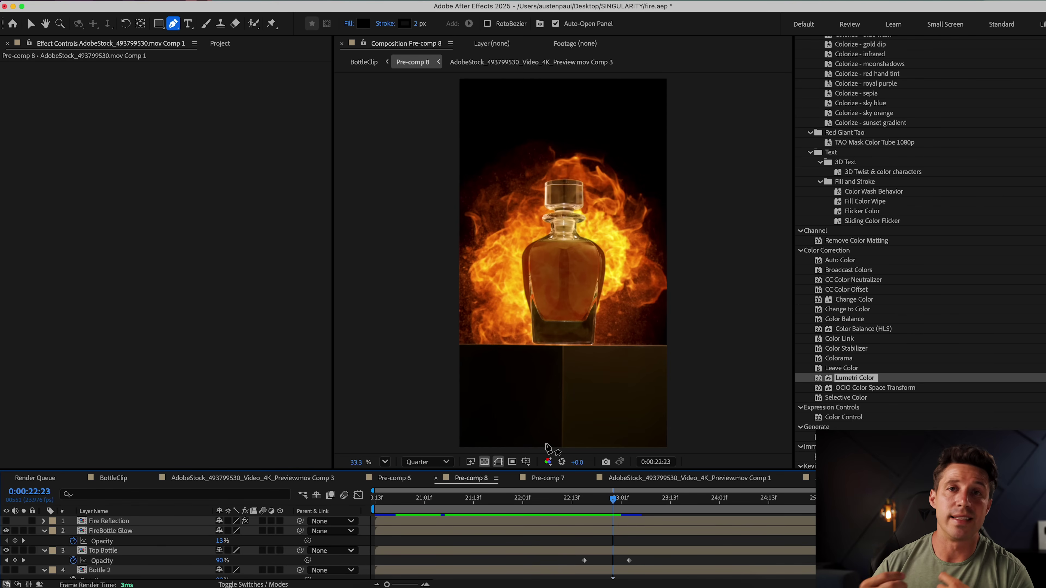
Hide FireBottle Glow and select the AdobeStock_493799530.mov Comp 1 fire layer
{"action": "left_click", "coordinate": [6, 530]}
{"action": "scroll", "coordinate": [128, 560], "scroll_direction": "down", "scroll_amount": 2}
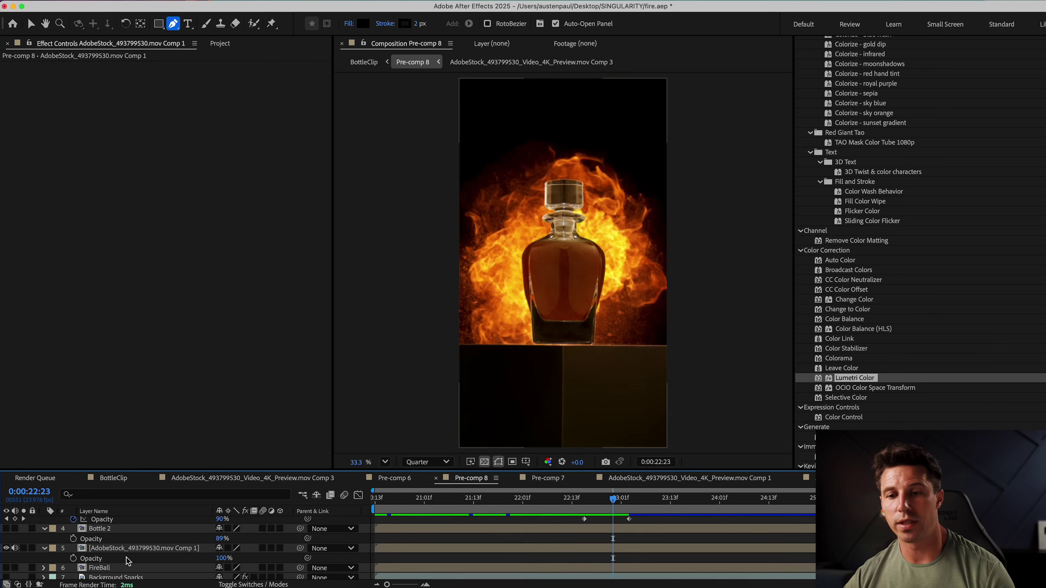
{"action": "left_click", "coordinate": [124, 551]}
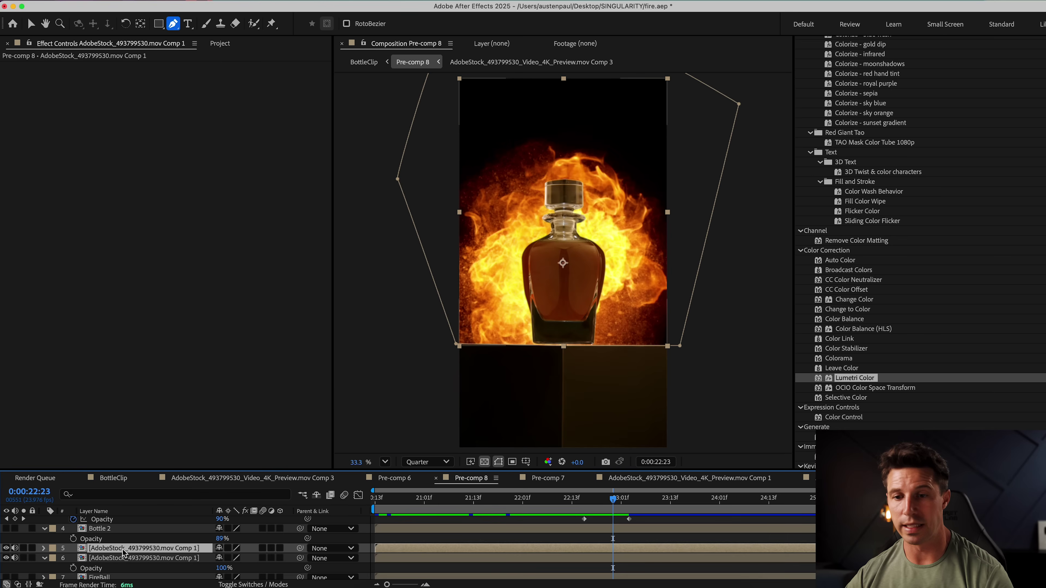
Place the duplicate fire layer above Top Bottle and pre-compose it as AdobeStock_493799530.mov Comp 2
{"action": "mouse_move", "coordinate": [125, 554]}
{"action": "left_mouse_down"}
{"action": "mouse_move", "coordinate": [119, 525]}
{"action": "mouse_move", "coordinate": [122, 544]}
{"action": "left_mouse_up"}
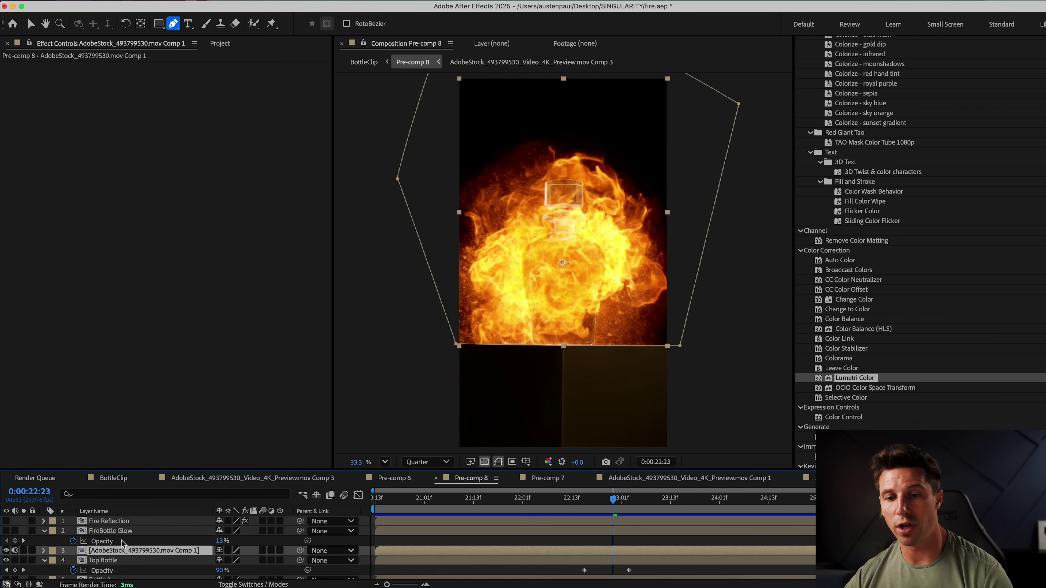
{"action": "right_click", "coordinate": [131, 553]}
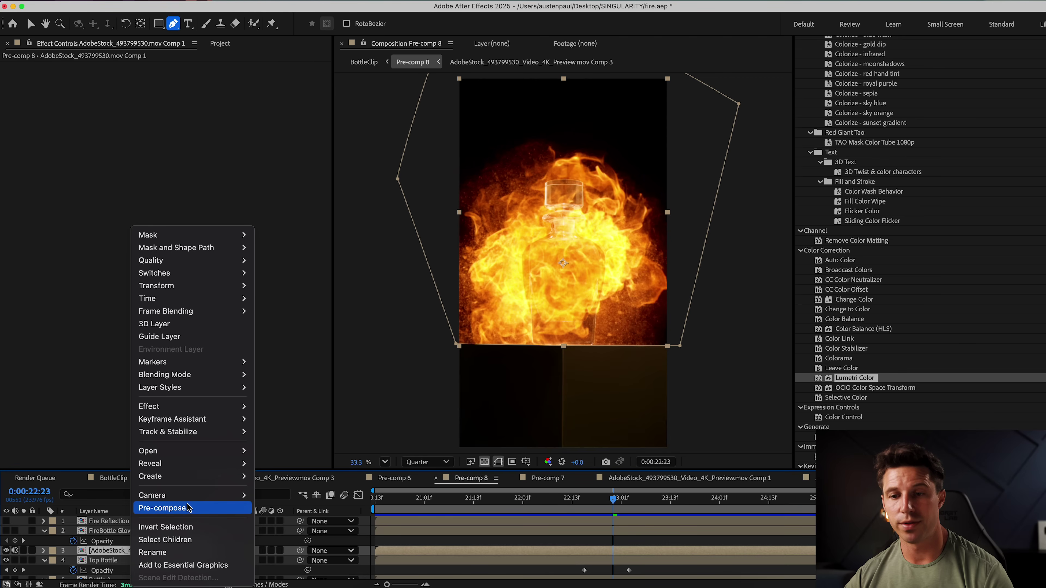
{"action": "left_click", "coordinate": [161, 504]}
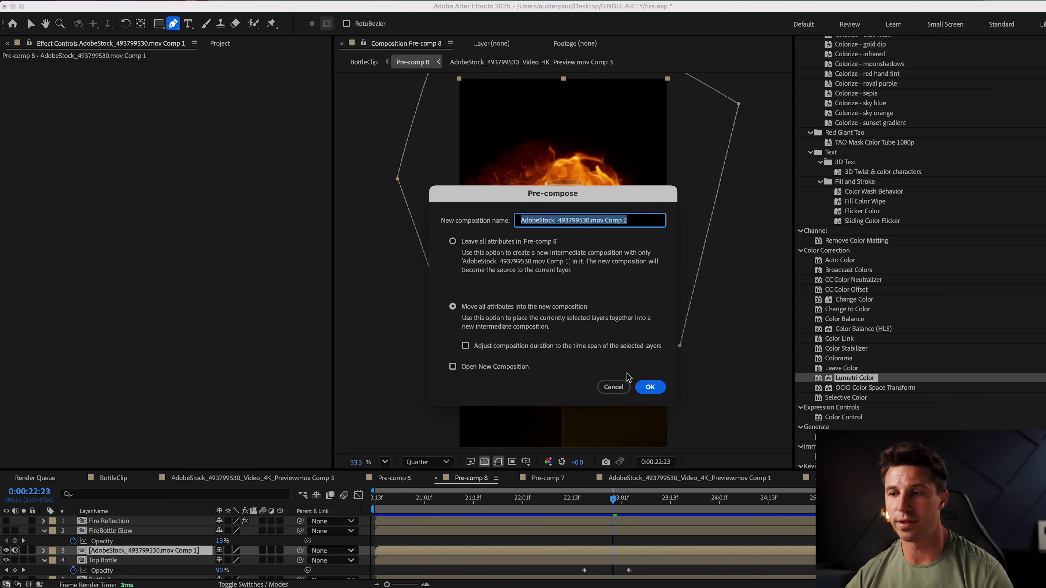
{"action": "left_click", "coordinate": [655, 387]}
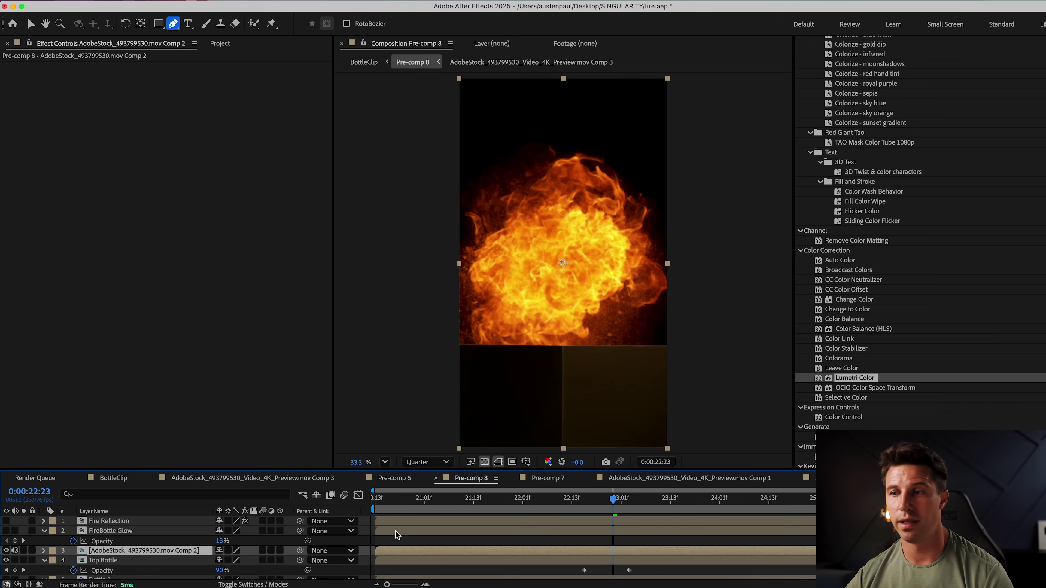
Open the Top Bottle pre-comp (Pre-comp 5) to view the isolated bottle
{"action": "scroll", "coordinate": [110, 545], "scroll_direction": "down", "scroll_amount": 2}
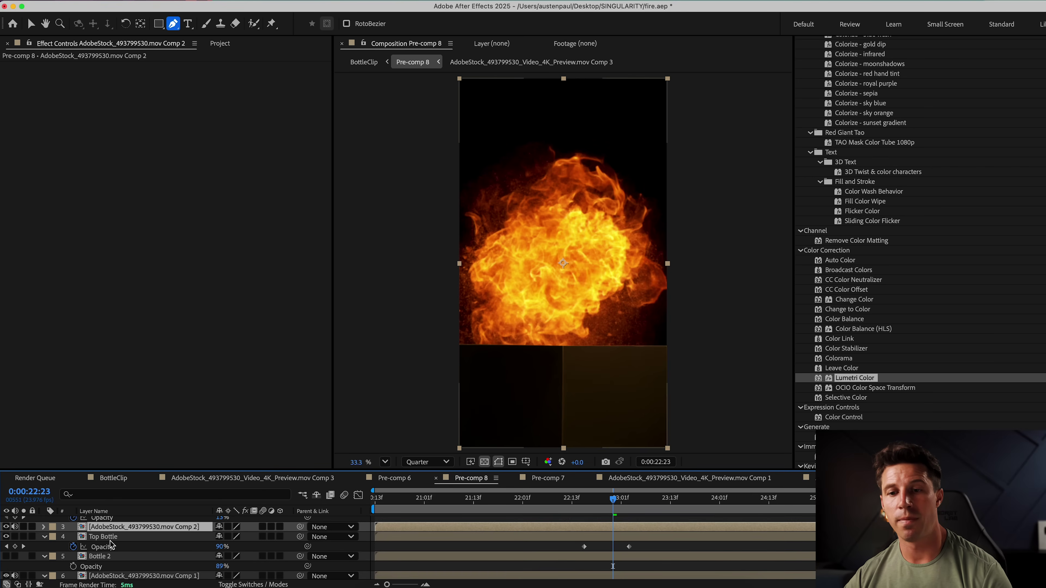
{"action": "left_click", "coordinate": [110, 541]}
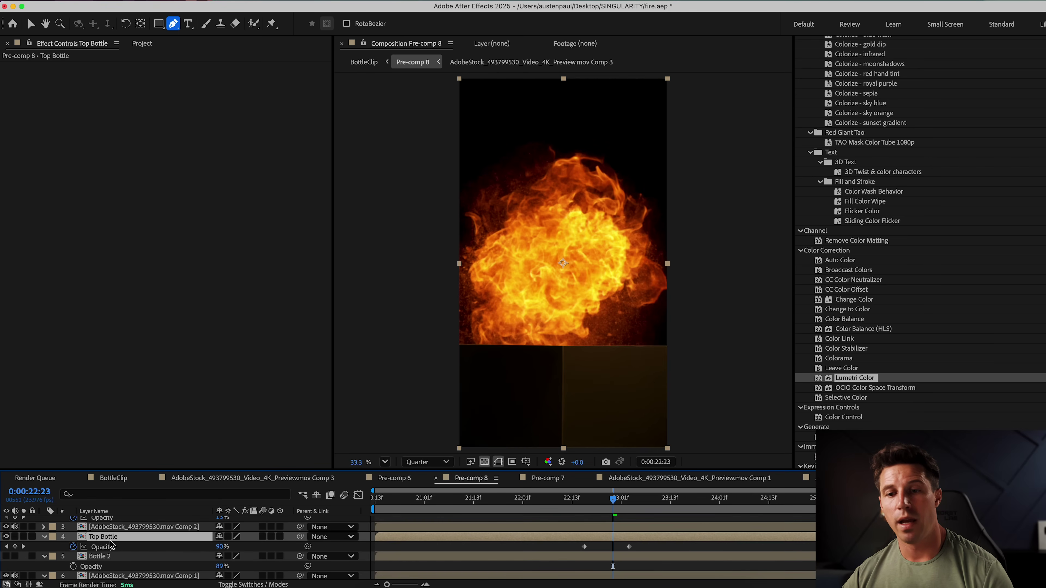
{"action": "double_click", "coordinate": [123, 538]}
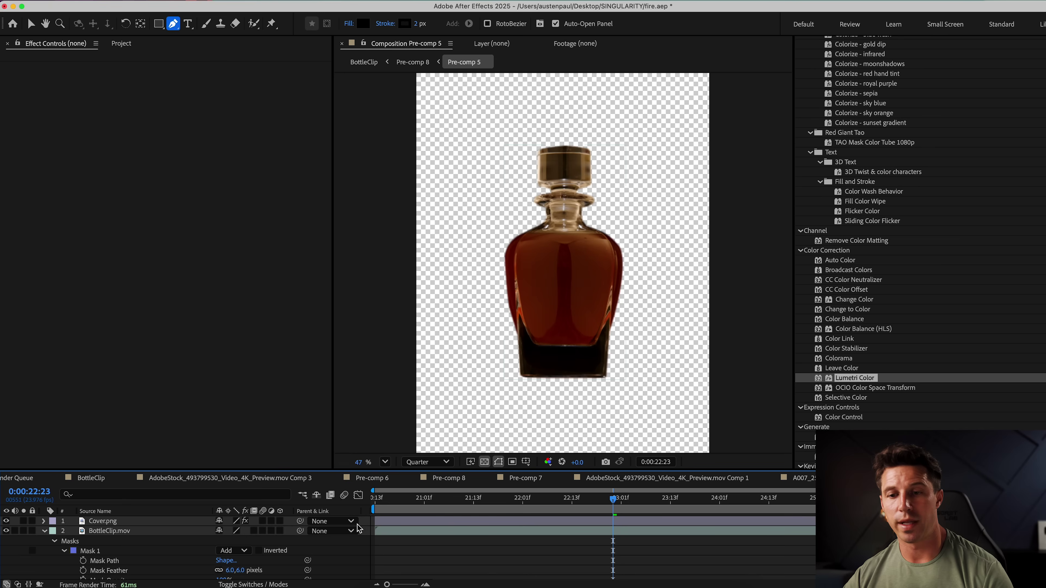
Copy the bottle-shaped Mask 1 from BottleClip.mov in Top Bottle, then go back to Pre-comp 8
{"action": "left_click", "coordinate": [46, 534]}
{"action": "left_click", "coordinate": [130, 531]}
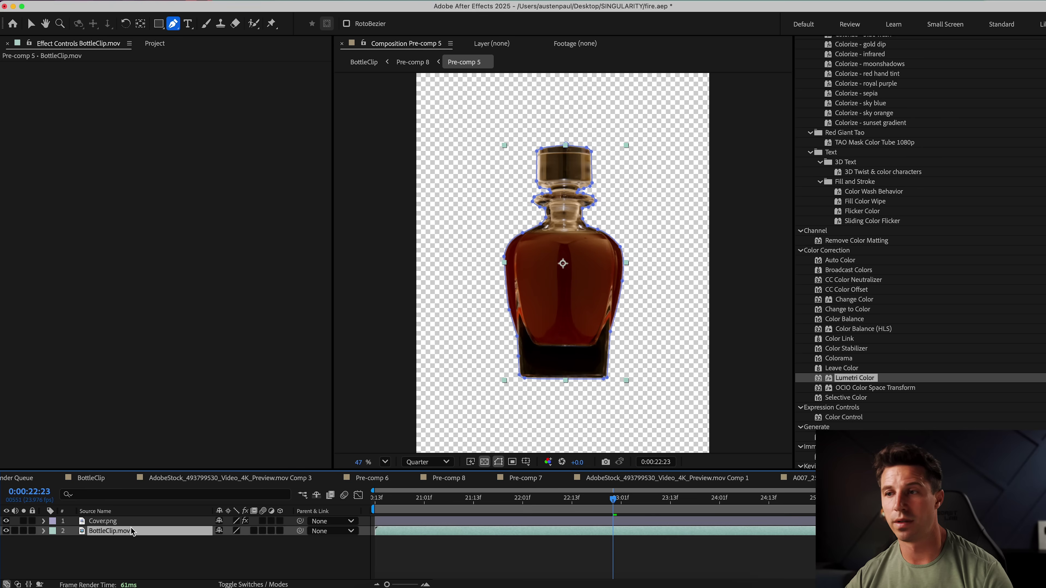
{"action": "left_click", "coordinate": [44, 532]}
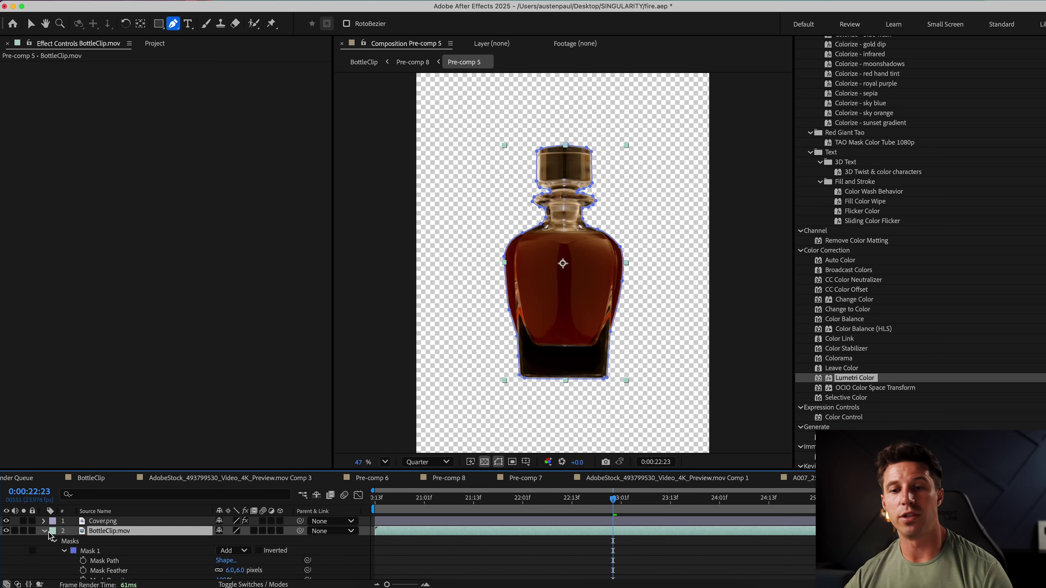
{"action": "left_click", "coordinate": [109, 552]}
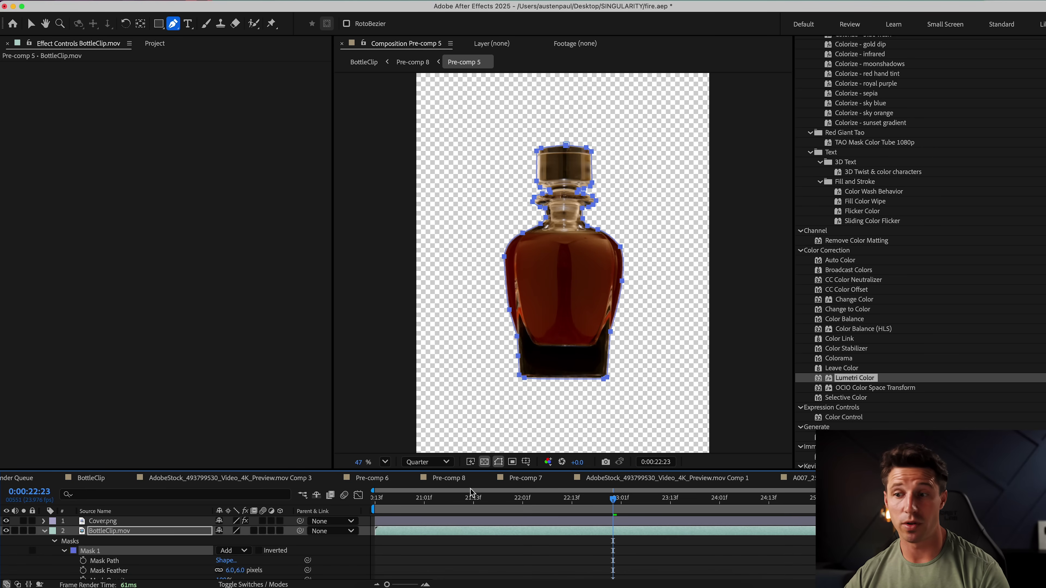
{"action": "left_click", "coordinate": [371, 478]}
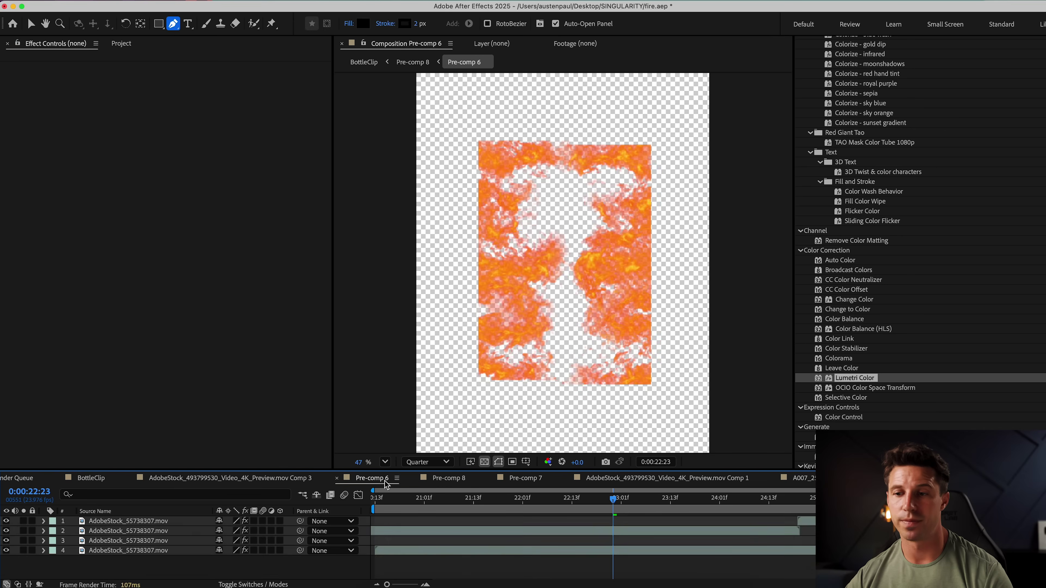
{"action": "left_click", "coordinate": [448, 478]}
{"action": "left_click", "coordinate": [107, 527]}
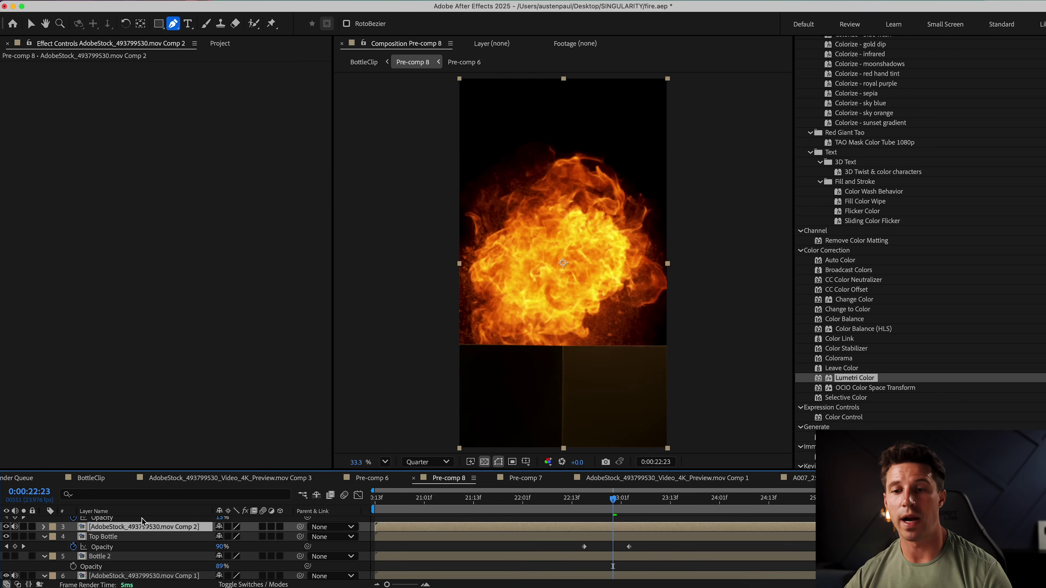
Rename the pre-composed fire layer to Glow and paste the bottle mask onto it
{"action": "key", "text": "Return"}
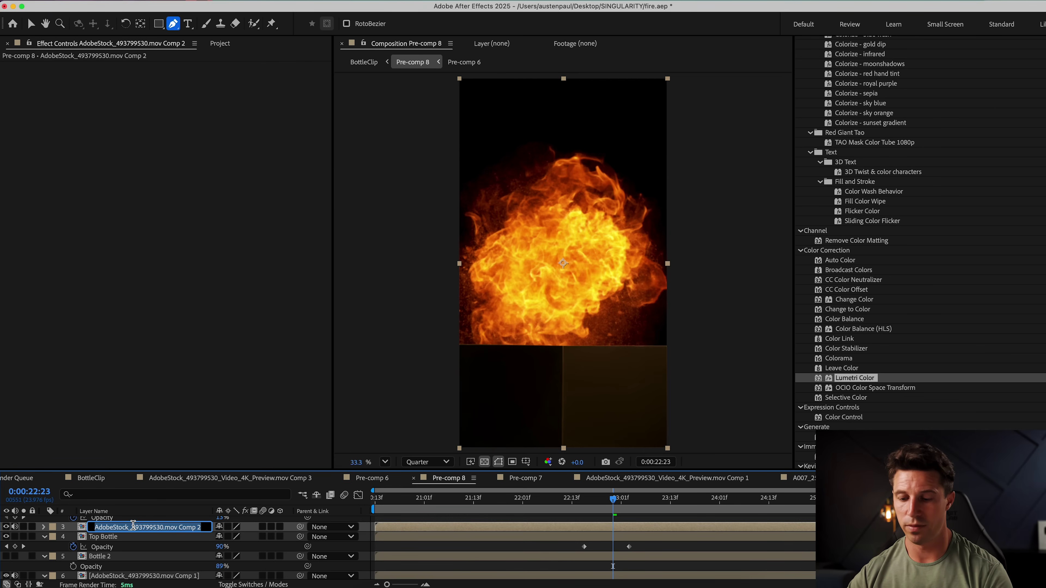
{"action": "type", "text": "Glow"}
{"action": "key", "text": "Return"}
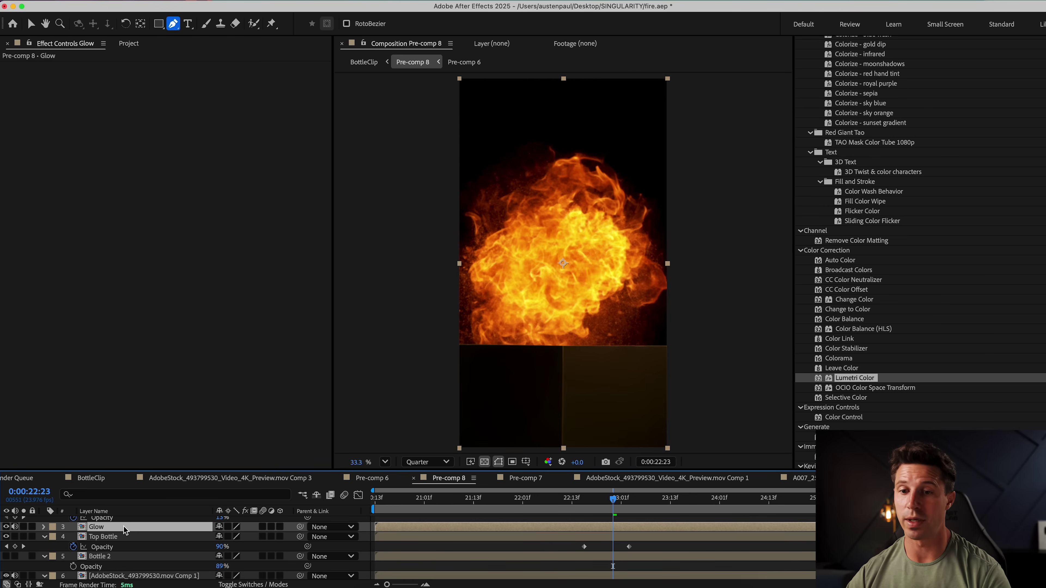
{"action": "key", "text": "cmd+v"}
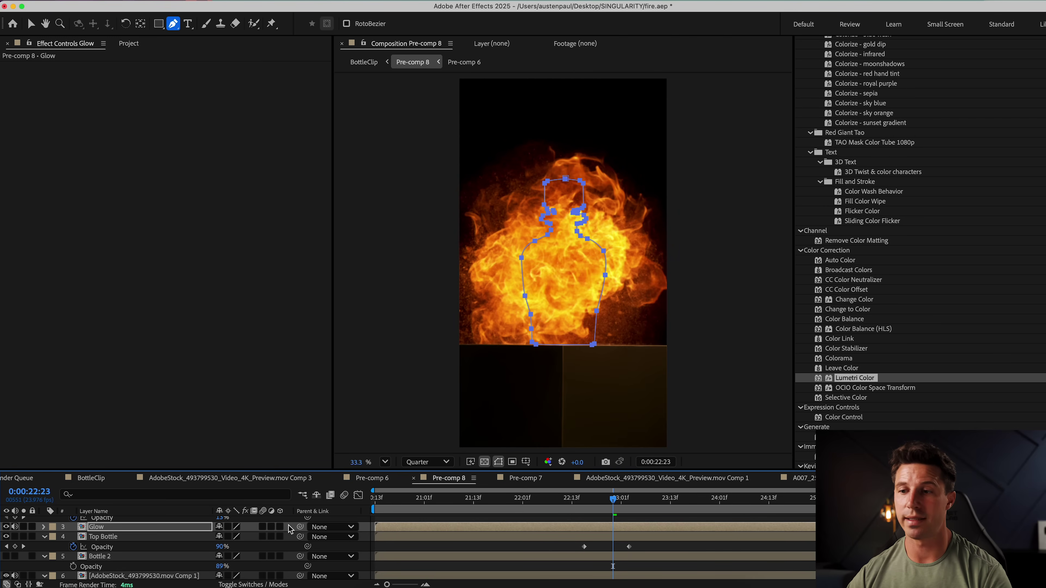
Toggle the Glow layer's visibility to compare the masked result, then select it
{"action": "left_click", "coordinate": [6, 527]}
{"action": "left_click", "coordinate": [6, 527]}
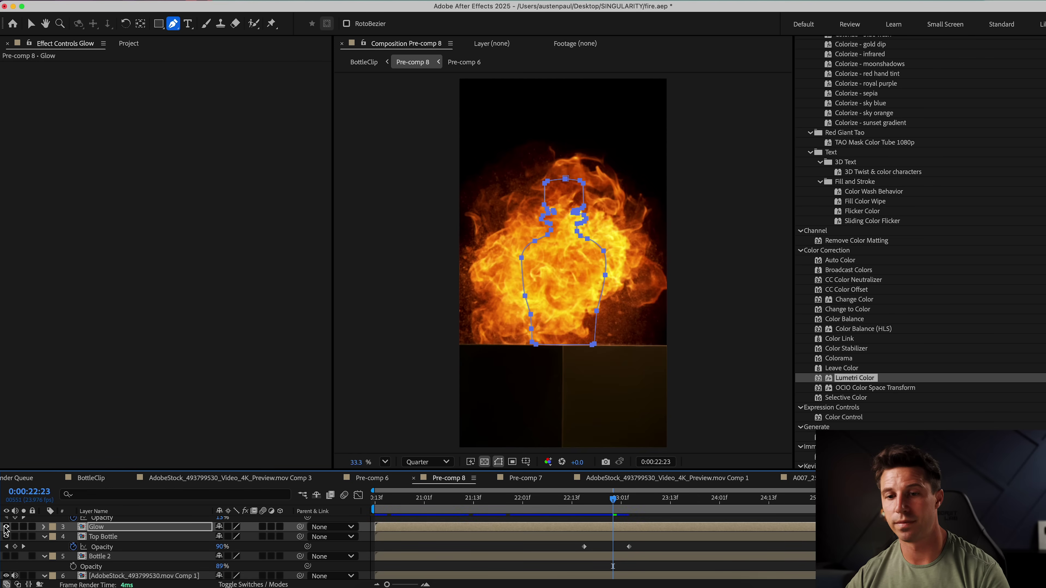
{"action": "left_click", "coordinate": [5, 528]}
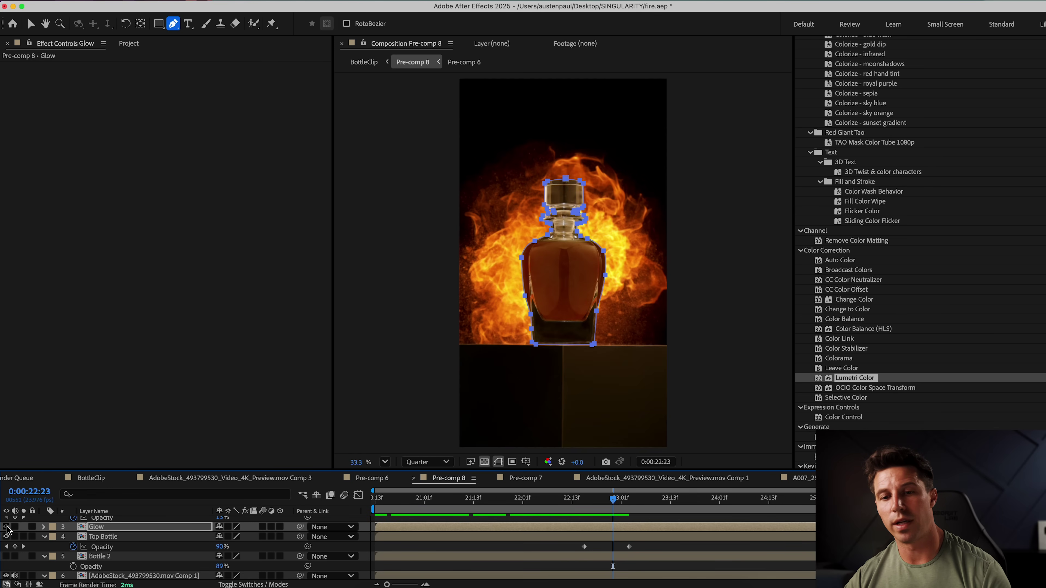
{"action": "left_click", "coordinate": [6, 527]}
{"action": "left_click", "coordinate": [6, 527]}
{"action": "left_click", "coordinate": [6, 528]}
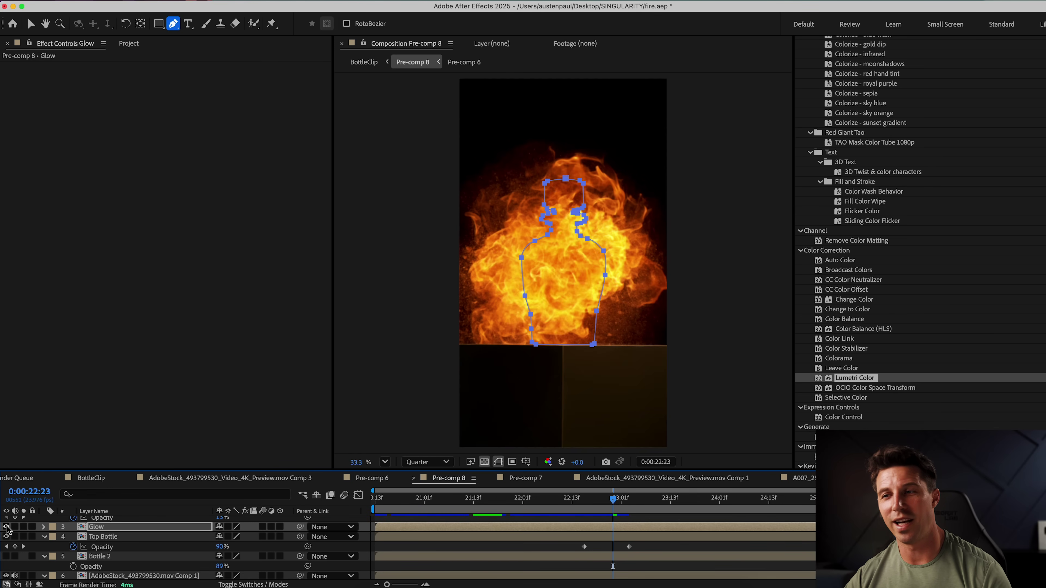
{"action": "left_click", "coordinate": [501, 530]}
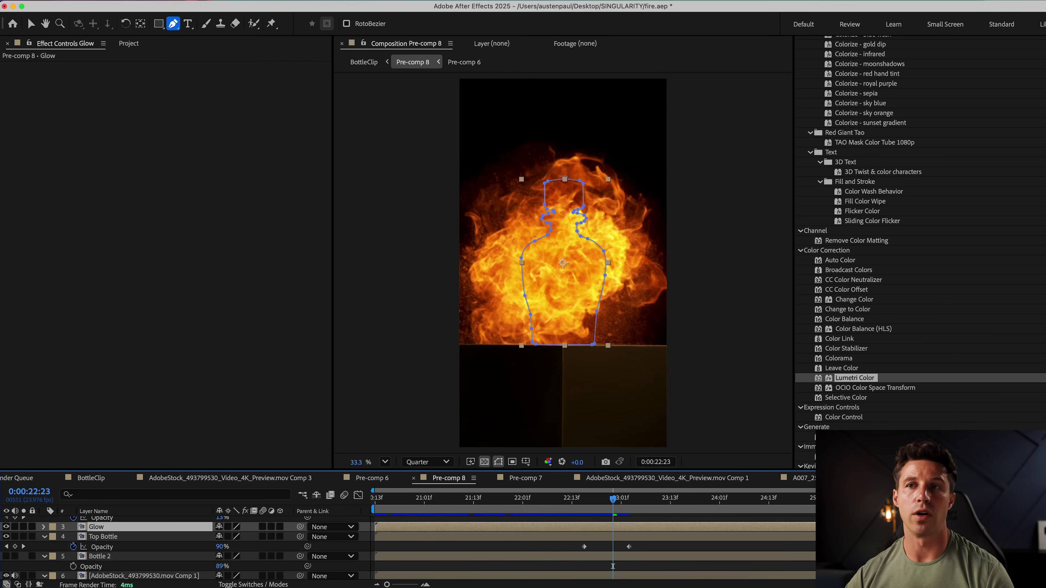
Set the Glow layer's blending mode to Screen and its opacity to 20%
{"action": "right_click", "coordinate": [226, 138]}
{"action": "mouse_move", "coordinate": [255, 245]}
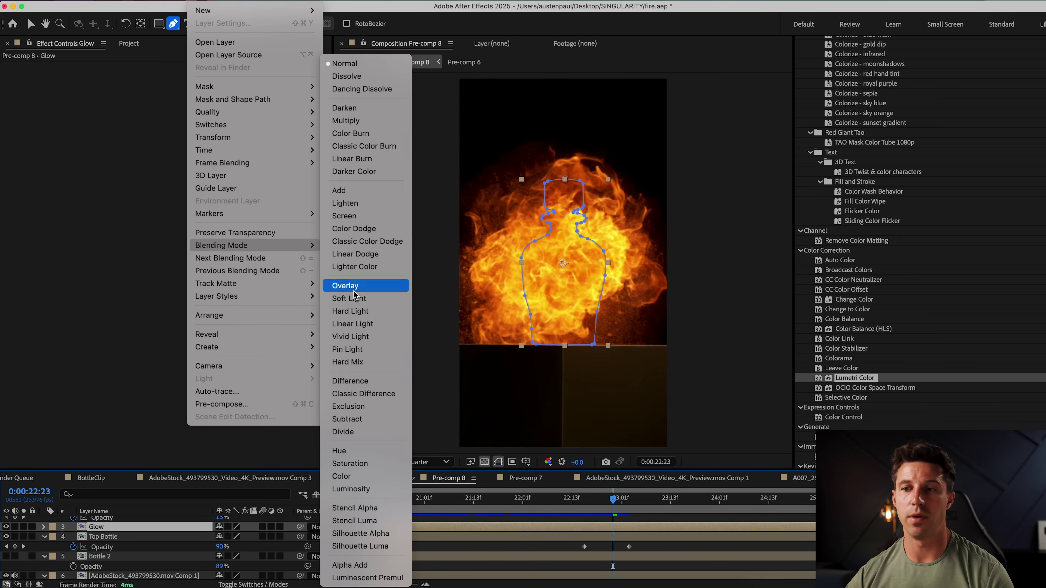
{"action": "left_click", "coordinate": [346, 216]}
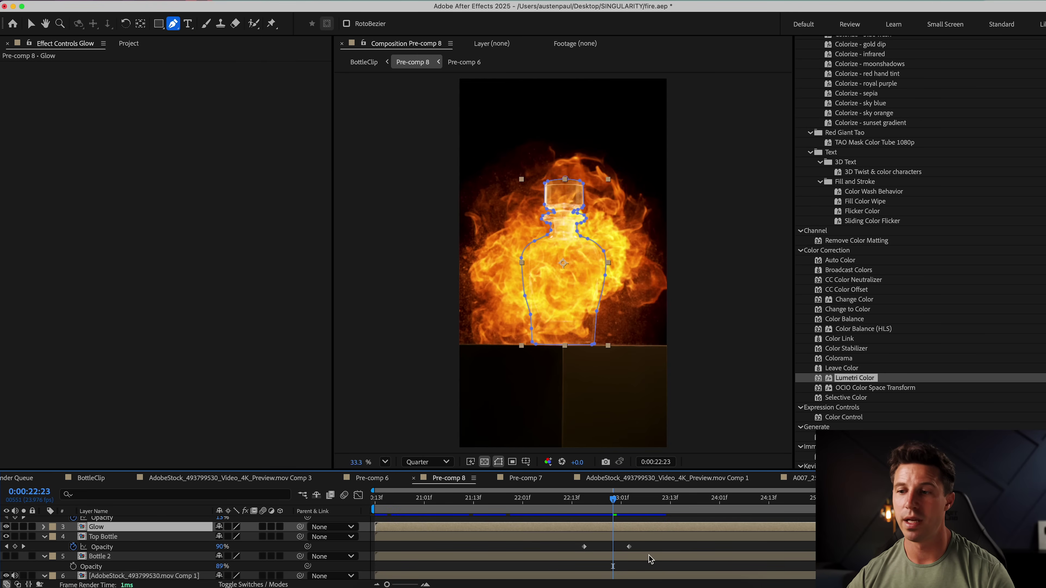
{"action": "key", "text": "t"}
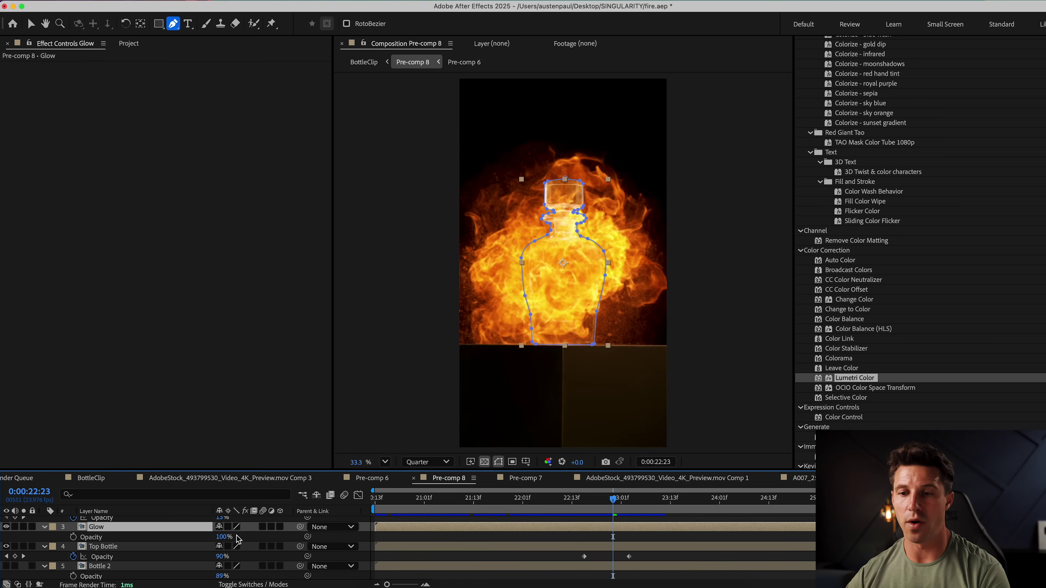
{"action": "left_click_drag", "start_coordinate": [222, 537], "coordinate": [52, 530]}
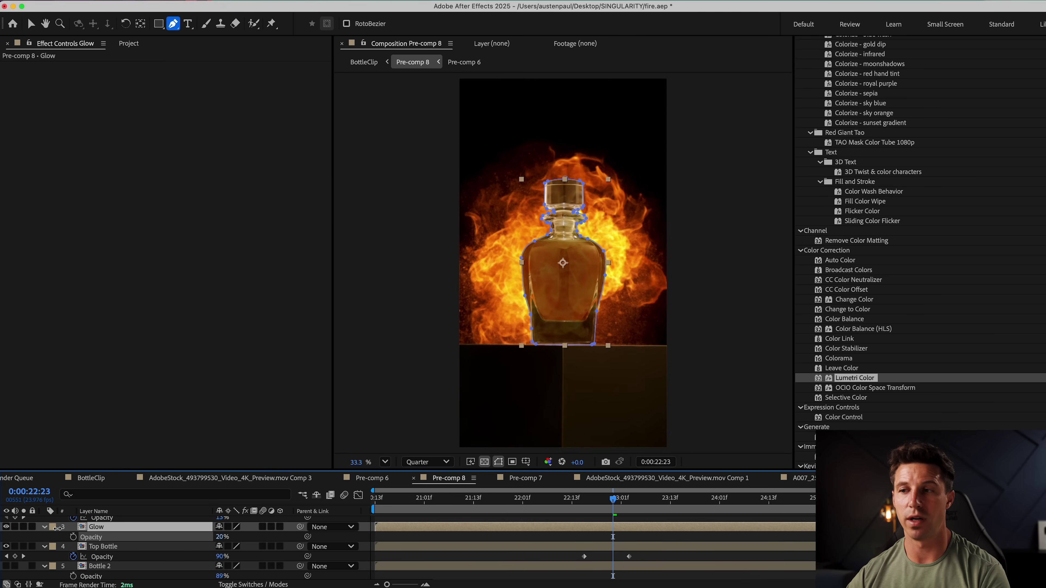
{"action": "scroll", "coordinate": [933, 152], "scroll_direction": "up", "scroll_amount": 5}
Apply Gaussian Blur to the Glow layer, raise blurriness to about 23.5, and preview
{"action": "left_click", "coordinate": [869, 160]}
{"action": "left_click", "coordinate": [848, 162]}
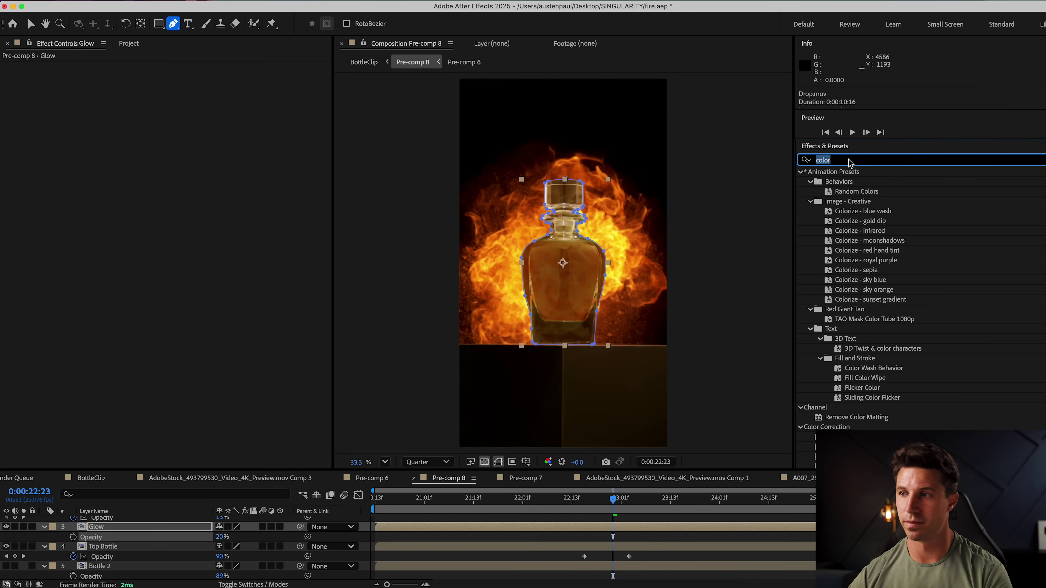
{"action": "type", "text": "blur"}
{"action": "scroll", "coordinate": [853, 343], "scroll_direction": "down", "scroll_amount": 5}
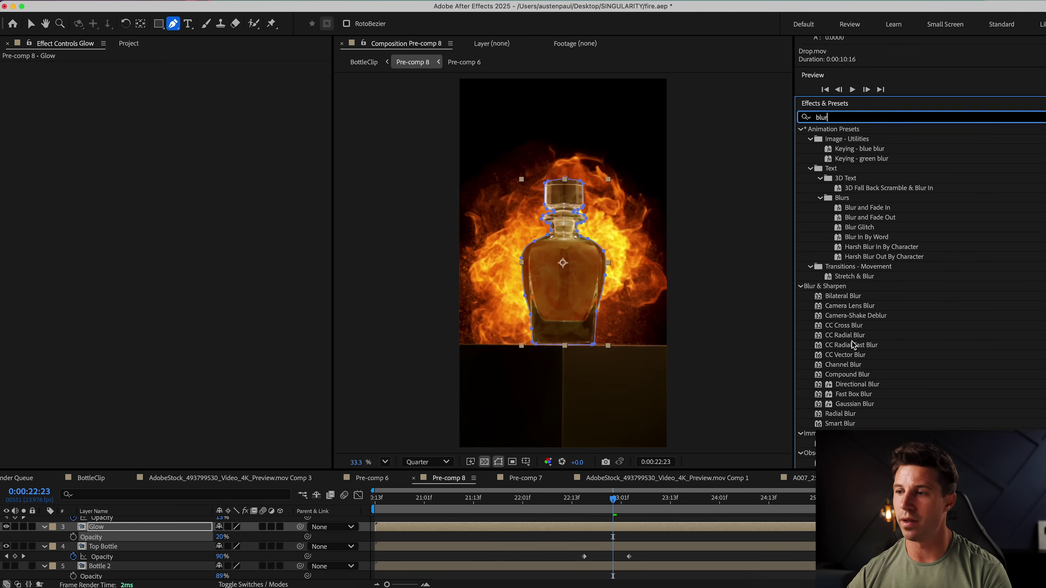
{"action": "left_click_drag", "start_coordinate": [858, 303], "coordinate": [689, 436]}
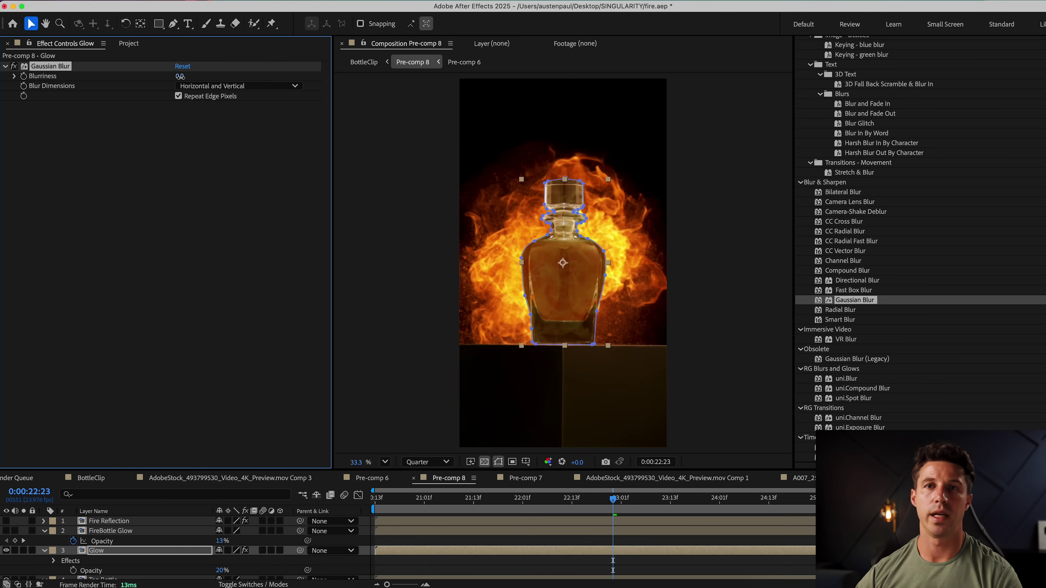
{"action": "left_click_drag", "start_coordinate": [210, 73], "coordinate": [315, 77]}
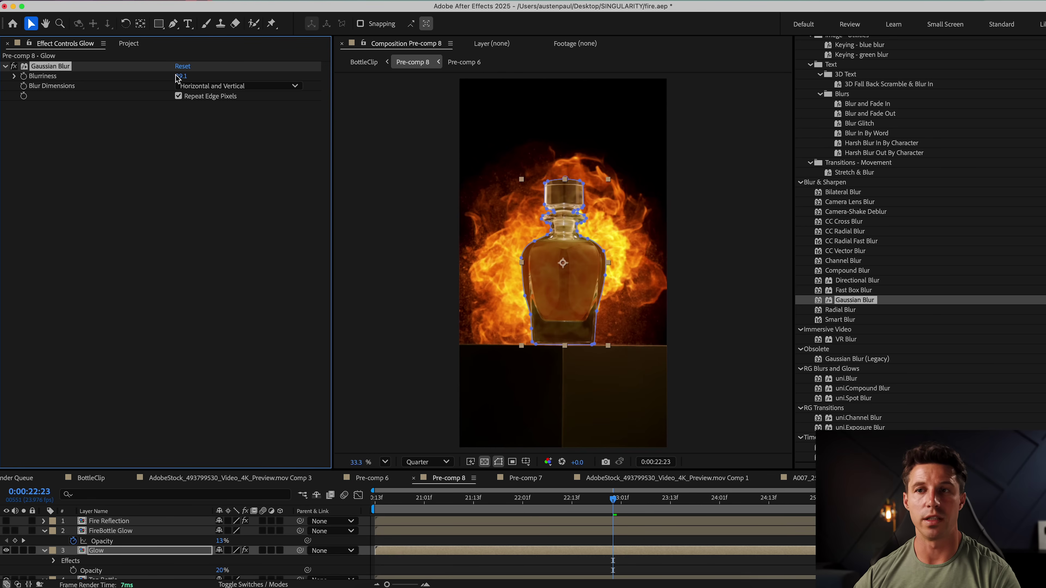
{"action": "key", "text": "space"}
Lower the Glow layer's opacity to 15% and set its blurriness to 30.2
{"action": "scroll", "coordinate": [130, 524], "scroll_direction": "down", "scroll_amount": 1}
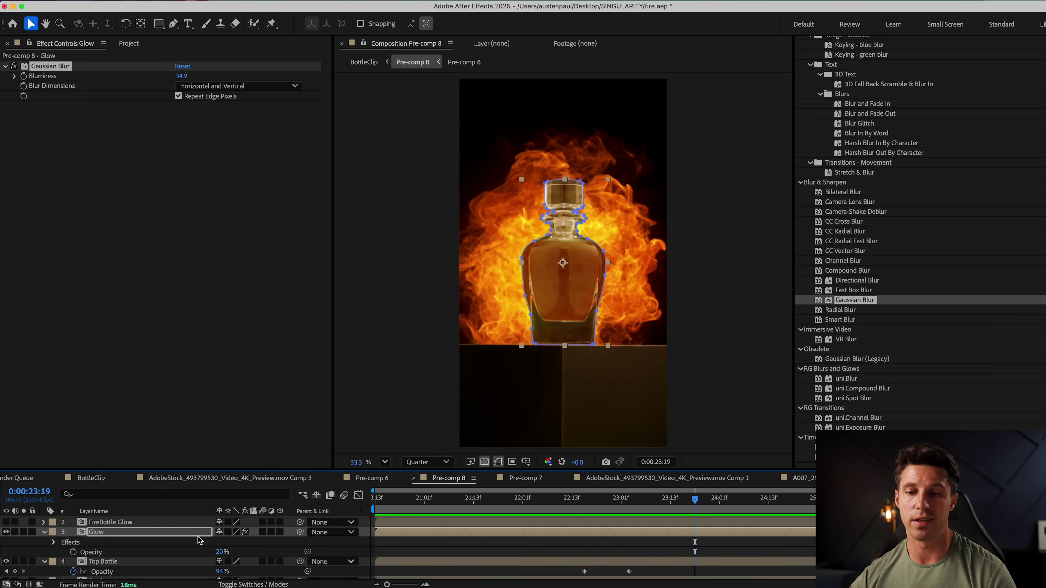
{"action": "left_click_drag", "start_coordinate": [220, 553], "coordinate": [217, 552]}
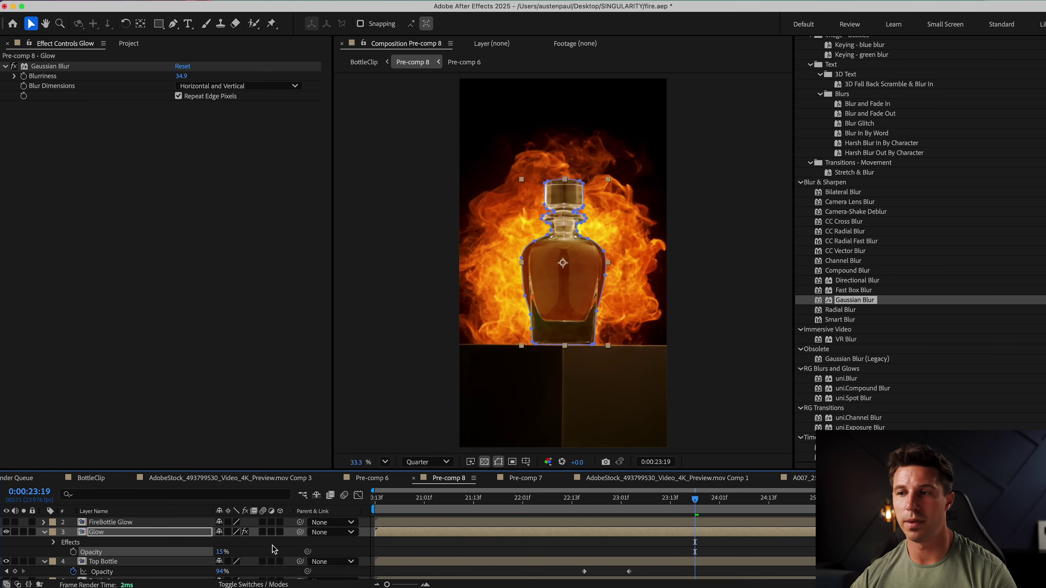
{"action": "left_click", "coordinate": [483, 545]}
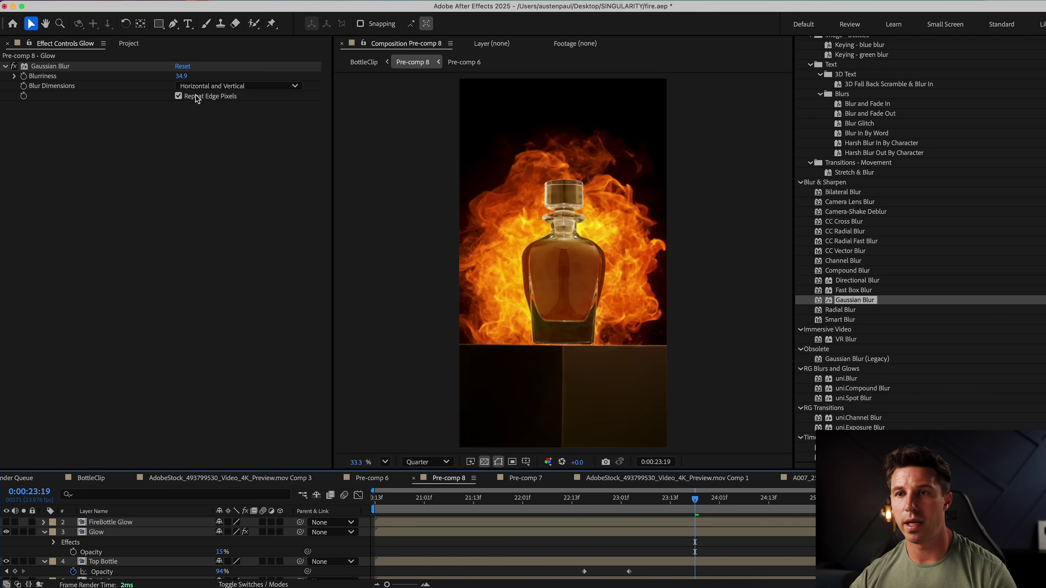
{"action": "left_click", "coordinate": [446, 532]}
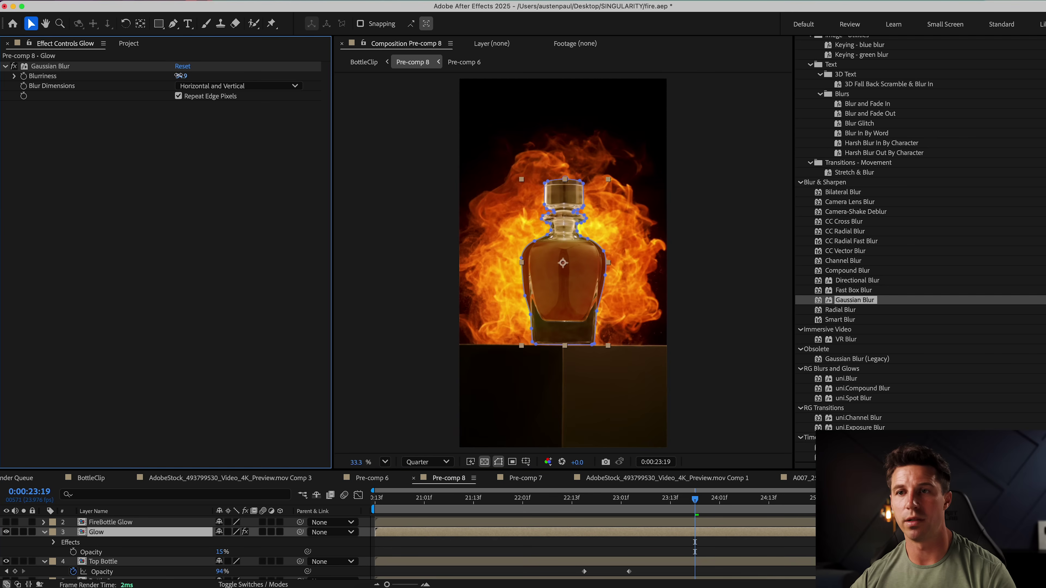
{"action": "left_click_drag", "start_coordinate": [182, 76], "coordinate": [157, 77]}
Toggle the Glow layer to compare, then preview from 0:00:20:14 before the explosion
{"action": "left_click", "coordinate": [5, 532]}
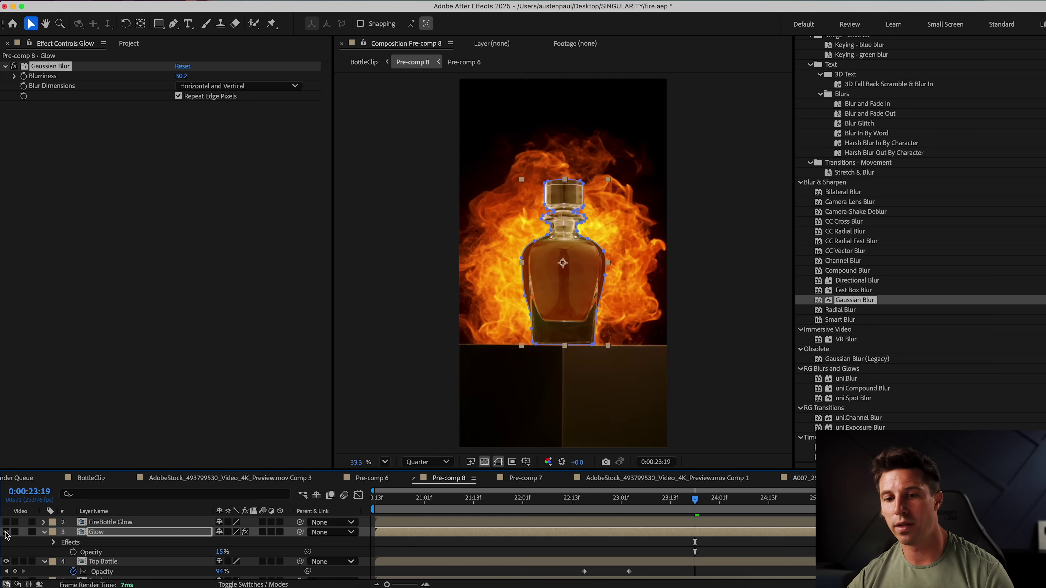
{"action": "left_click", "coordinate": [5, 532]}
{"action": "left_click", "coordinate": [6, 532]}
{"action": "left_click", "coordinate": [5, 532]}
{"action": "left_click", "coordinate": [6, 532]}
{"action": "left_click", "coordinate": [6, 532]}
{"action": "key", "text": "space"}
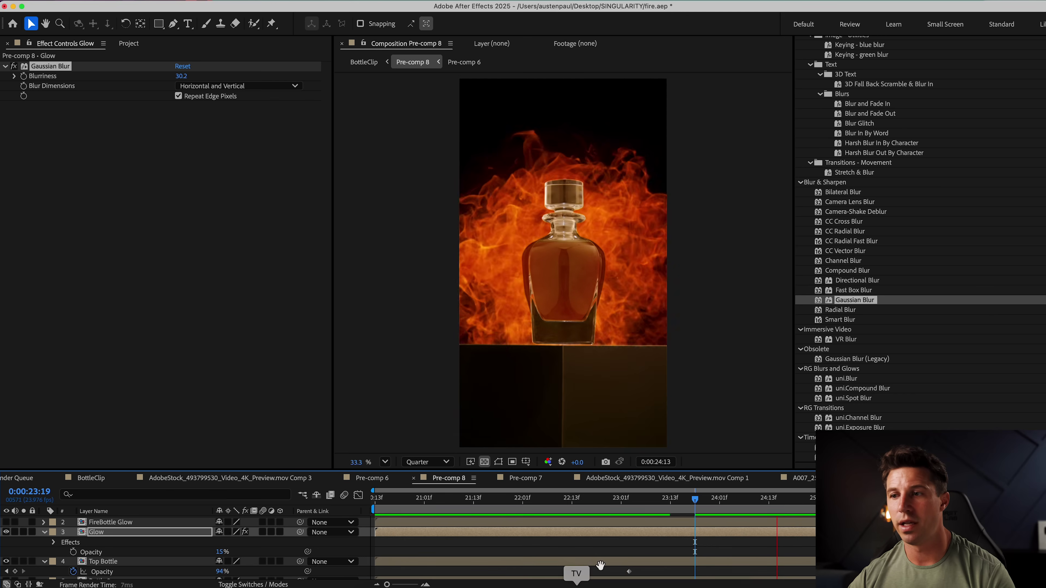
{"action": "left_click_drag", "start_coordinate": [599, 500], "coordinate": [379, 504]}
{"action": "key", "text": "space"}
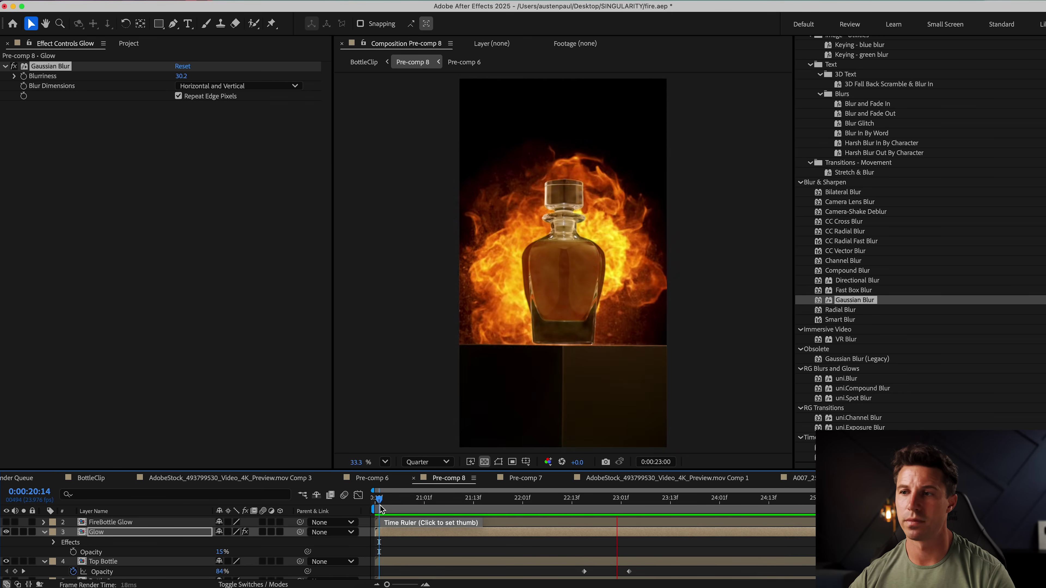
Jump to 0:00:27:18 and select Background Sparks to view its 3.0 Gaussian Blur
{"action": "key", "text": "space"}
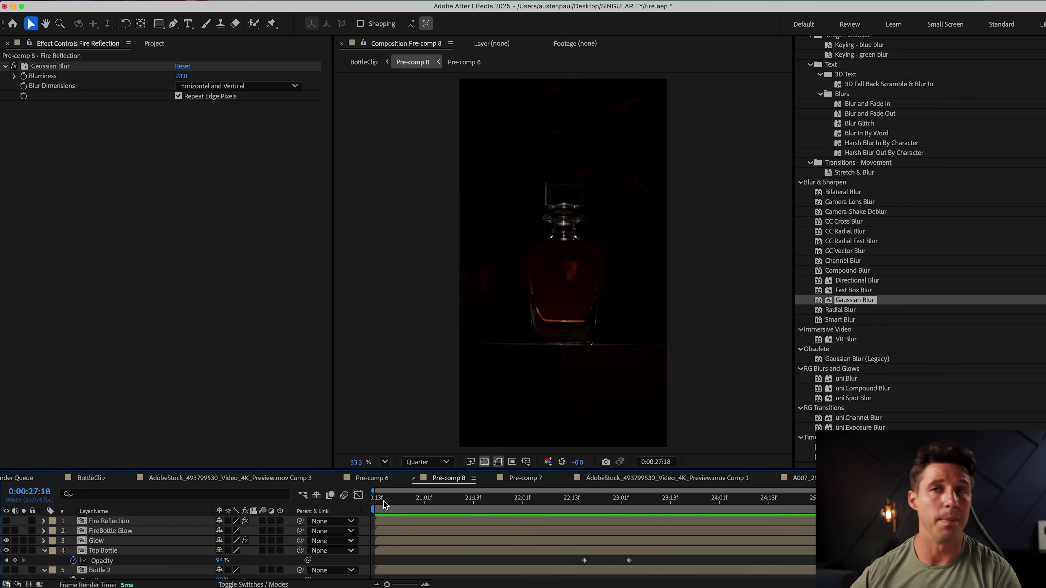
{"action": "key", "text": "End"}
{"action": "scroll", "coordinate": [181, 531], "scroll_direction": "down", "scroll_amount": 3}
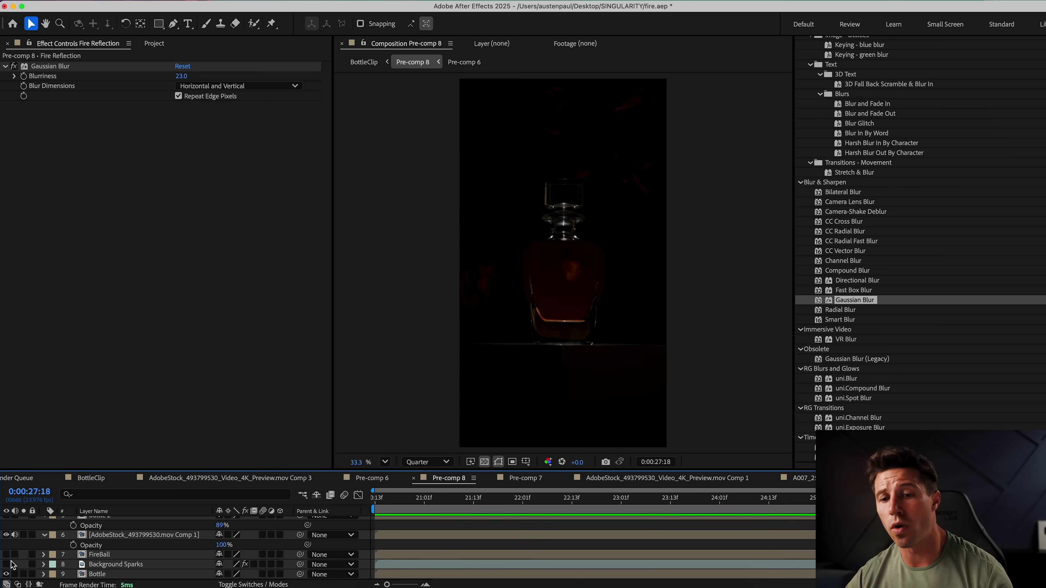
{"action": "left_click", "coordinate": [116, 565]}
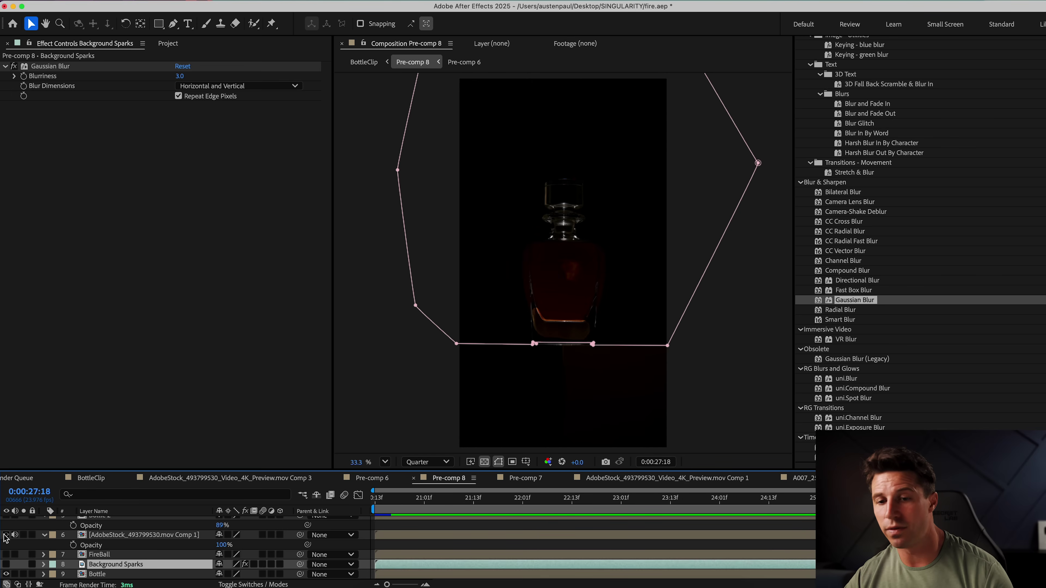
{"action": "scroll", "coordinate": [6, 537], "scroll_direction": "up", "scroll_amount": 3}
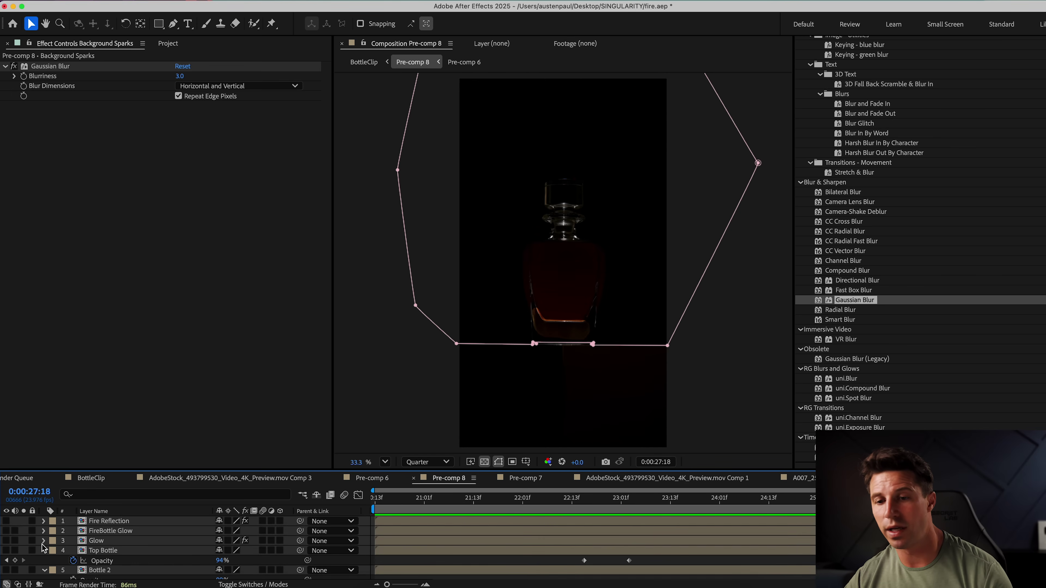
{"action": "scroll", "coordinate": [33, 552], "scroll_direction": "down", "scroll_amount": 3}
Show Background Sparks and its opacity keyframes at about 0:00:21:02, leaving FireBall hidden
{"action": "left_click", "coordinate": [6, 564]}
{"action": "left_click_drag", "start_coordinate": [450, 511], "coordinate": [639, 511]}
{"action": "key", "text": "t"}
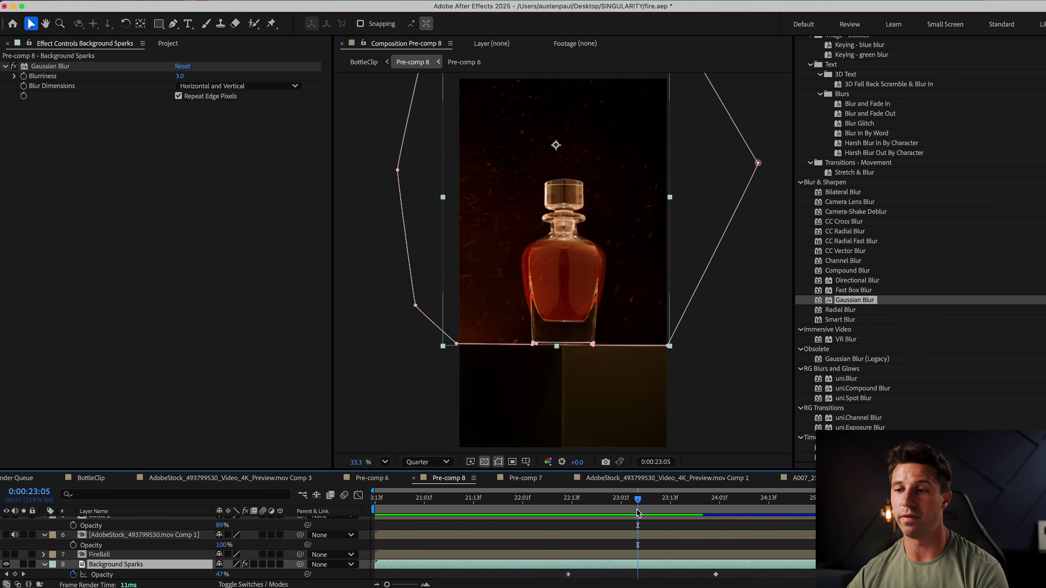
{"action": "left_click", "coordinate": [6, 555]}
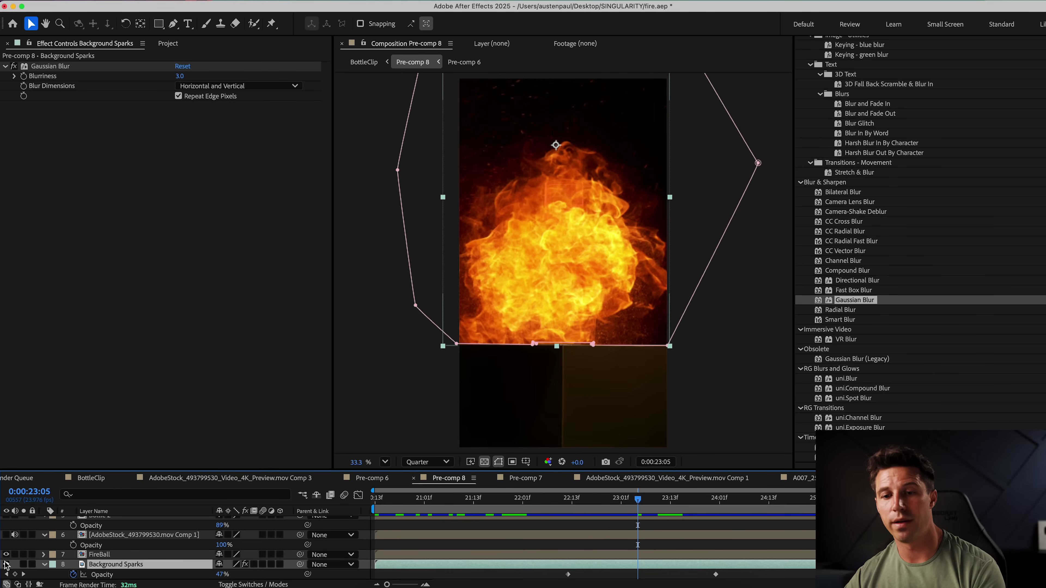
{"action": "left_click", "coordinate": [6, 554]}
Show the fire footage comp, Top Bottle and Glow, and review the explosion up to 0:00:21:11
{"action": "left_click", "coordinate": [5, 535]}
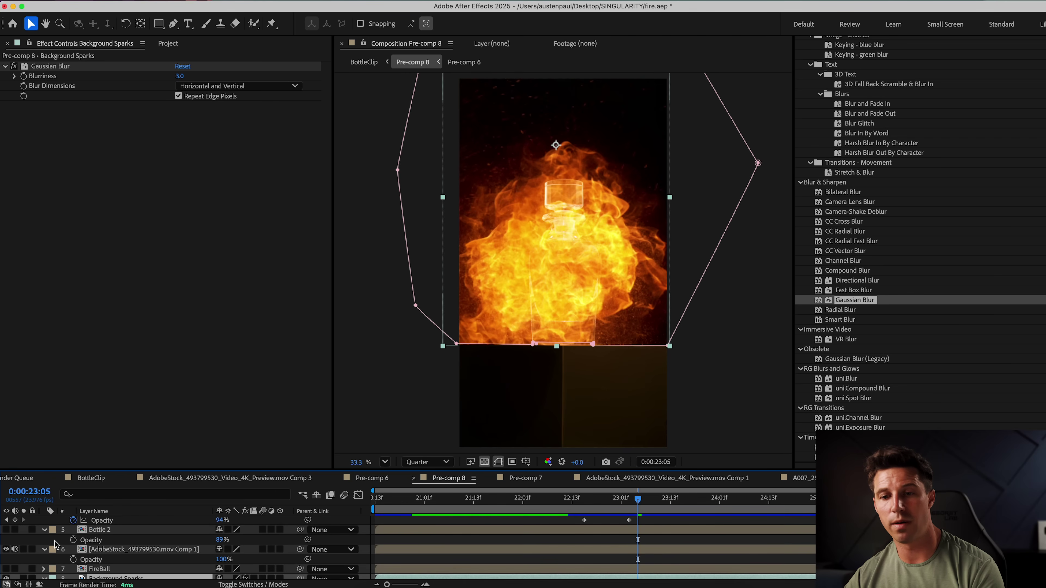
{"action": "scroll", "coordinate": [32, 536], "scroll_direction": "up", "scroll_amount": 1}
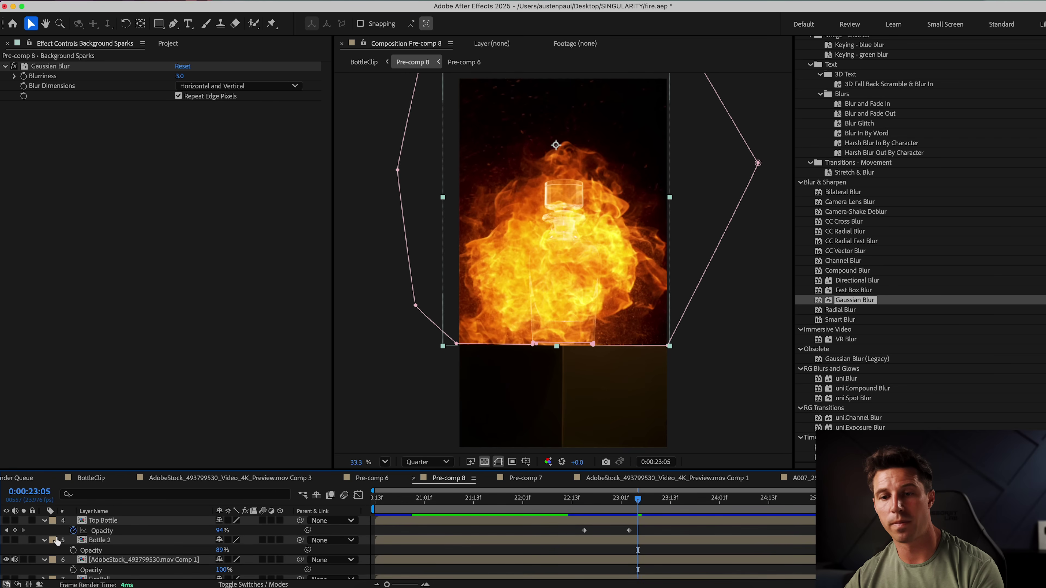
{"action": "left_click", "coordinate": [6, 520]}
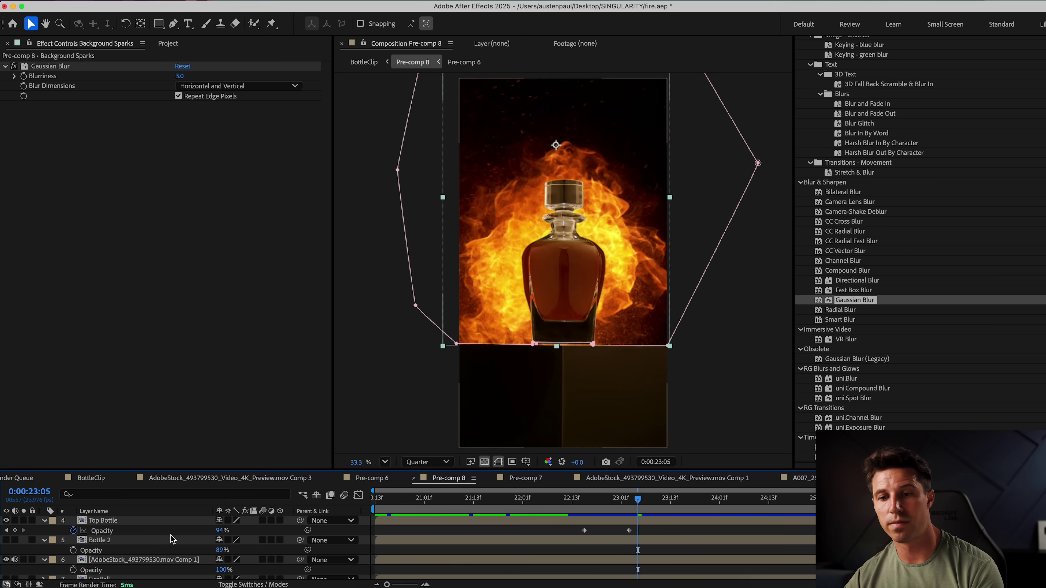
{"action": "scroll", "coordinate": [172, 539], "scroll_direction": "up", "scroll_amount": 1}
{"action": "left_click", "coordinate": [6, 520]}
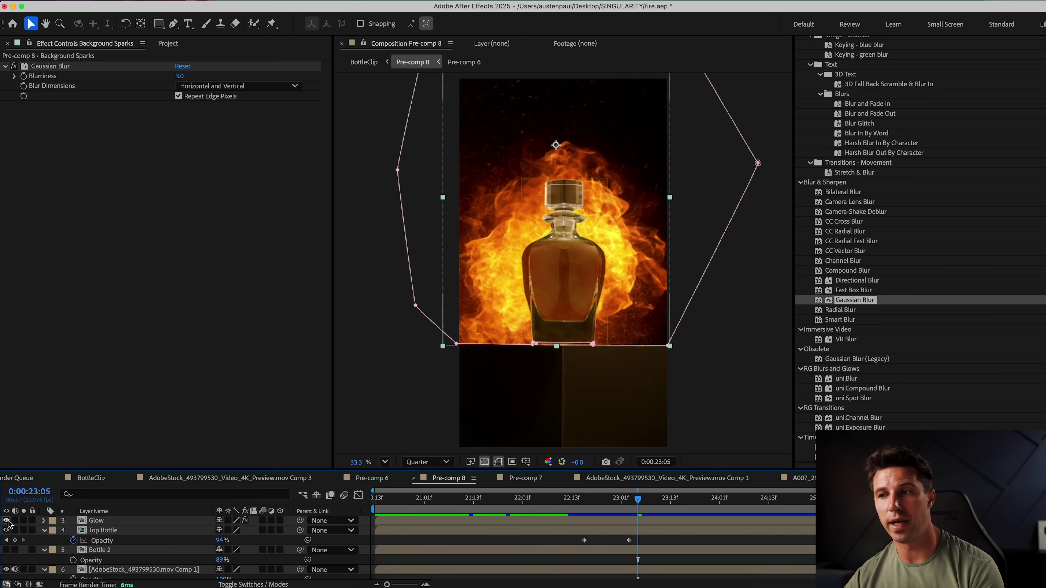
{"action": "left_click_drag", "start_coordinate": [640, 505], "coordinate": [521, 510]}
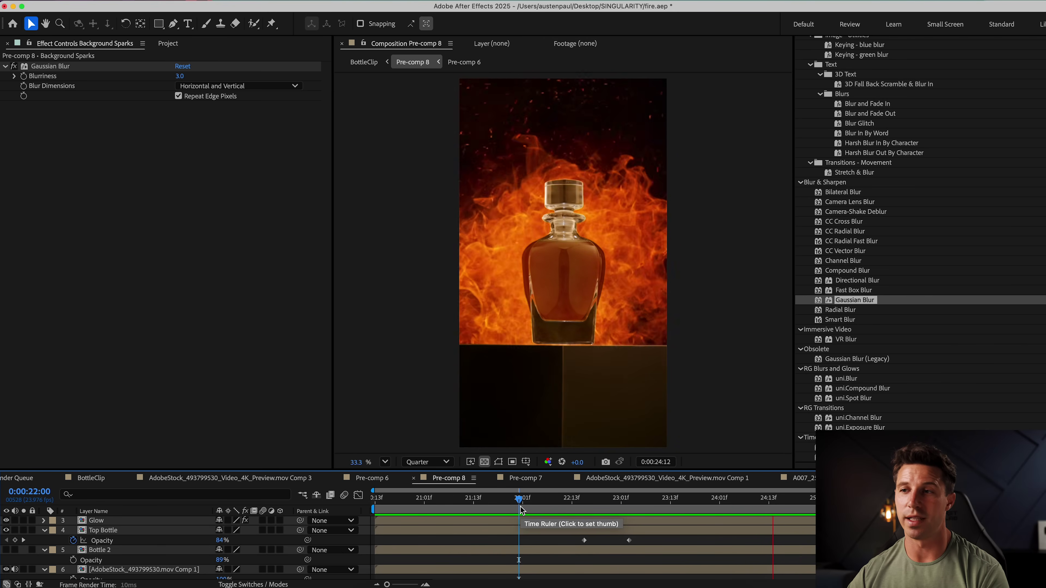
{"action": "left_click", "coordinate": [498, 462]}
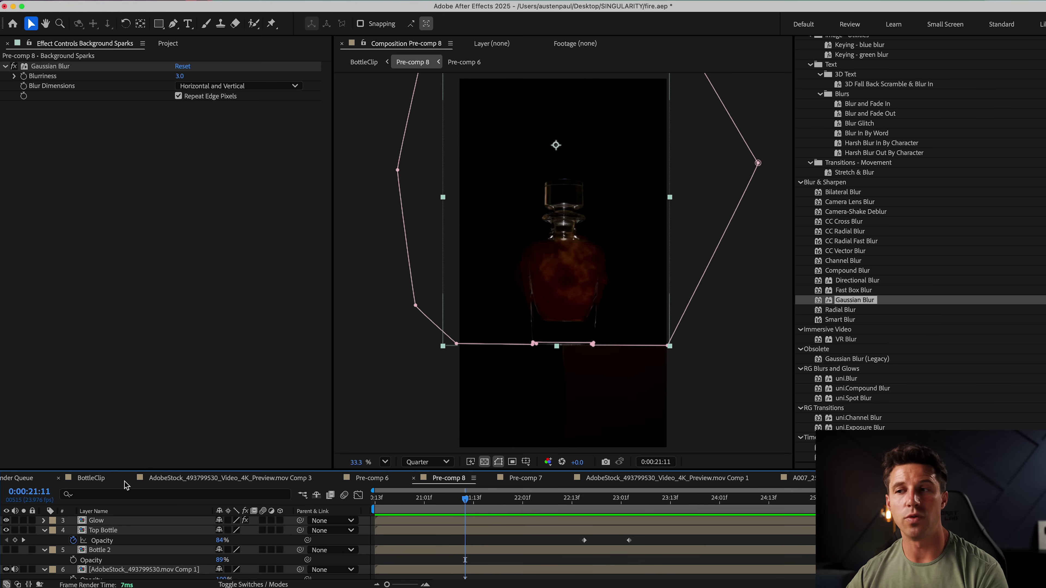
{"action": "scroll", "coordinate": [430, 532], "scroll_direction": "up", "scroll_amount": 2}
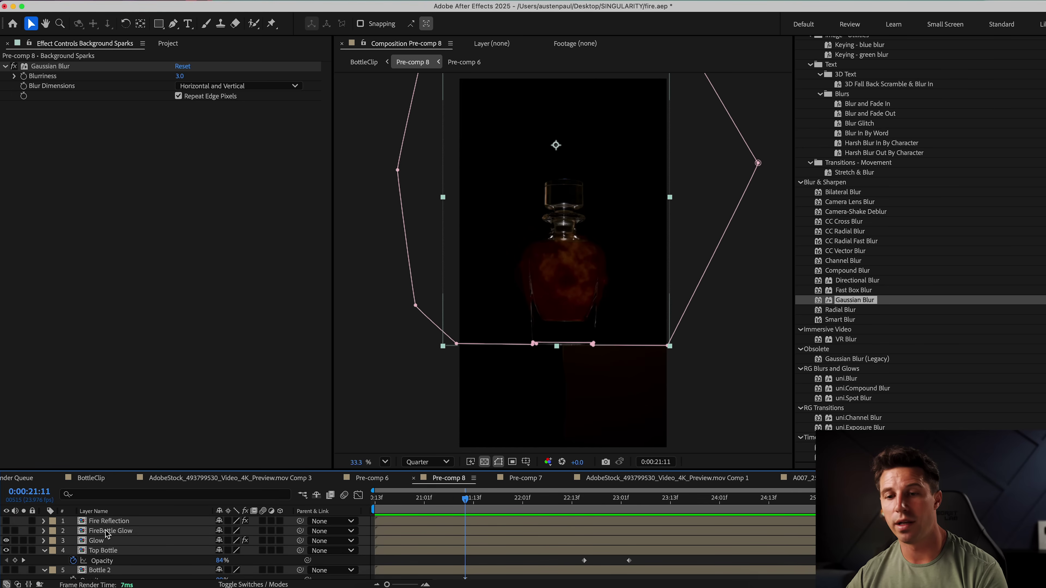
{"action": "left_click", "coordinate": [103, 542]}
Pre-compose every Pre-comp 8 layer into Pre-comp 10 with Move all attributes
{"action": "left_click", "coordinate": [120, 522]}
{"action": "scroll", "coordinate": [119, 531], "scroll_direction": "down", "scroll_amount": 5}
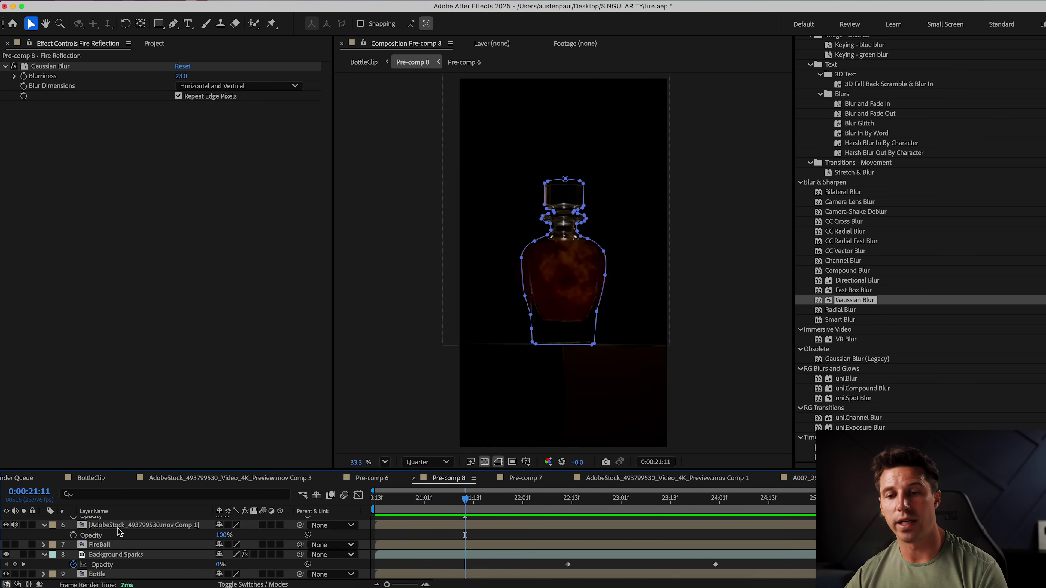
{"action": "left_click", "coordinate": [109, 574], "text": "shift"}
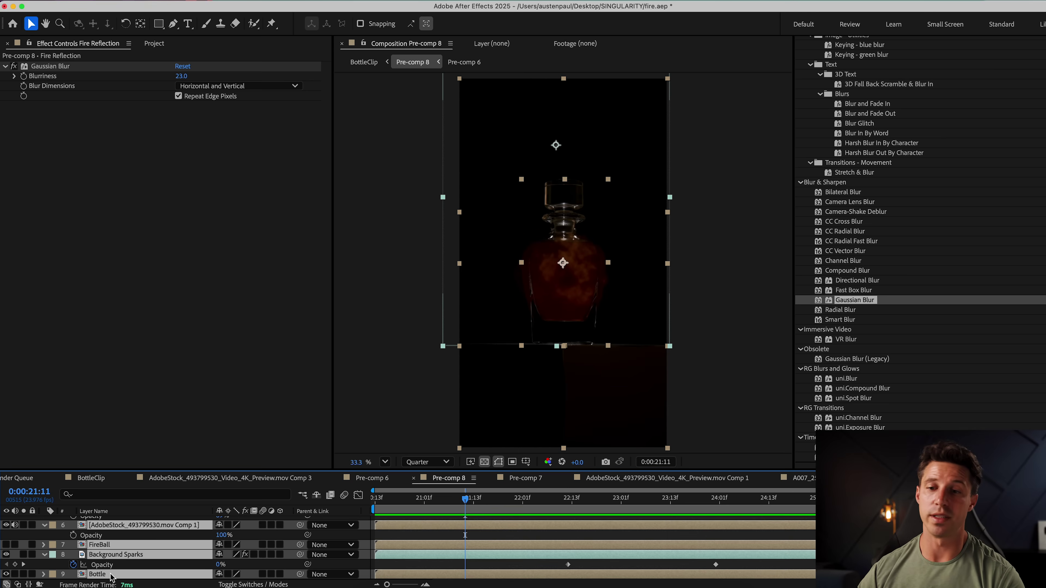
{"action": "right_click", "coordinate": [110, 576]}
{"action": "left_click", "coordinate": [185, 511]}
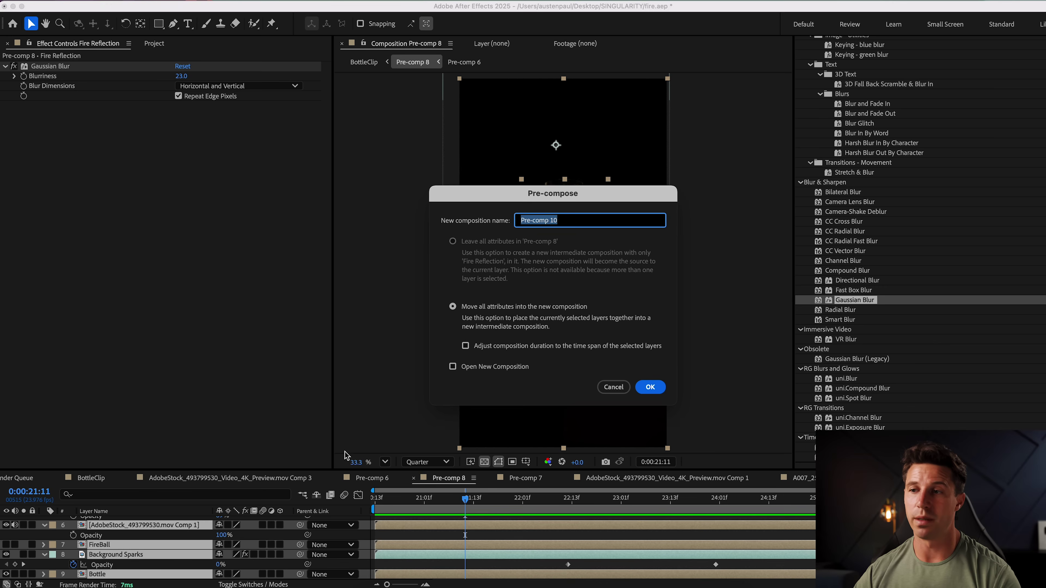
{"action": "left_click", "coordinate": [650, 386]}
{"action": "left_click_drag", "start_coordinate": [464, 503], "coordinate": [375, 503]}
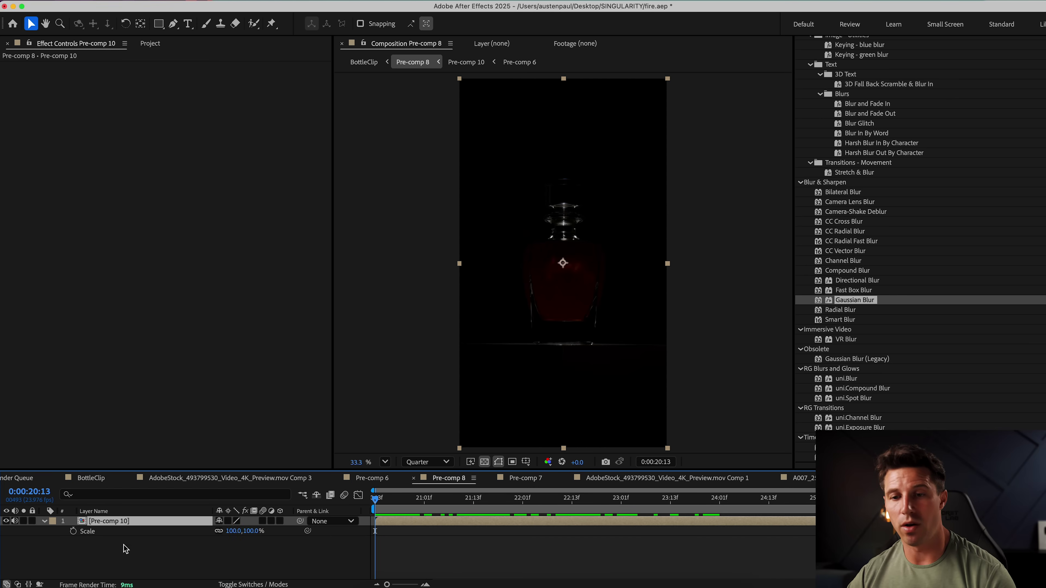
Keyframe Pre-comp 10's Position and an enlarged Scale, then move ahead to the fire
{"action": "left_click", "coordinate": [73, 531]}
{"action": "key", "text": "p"}
{"action": "left_click", "coordinate": [73, 531]}
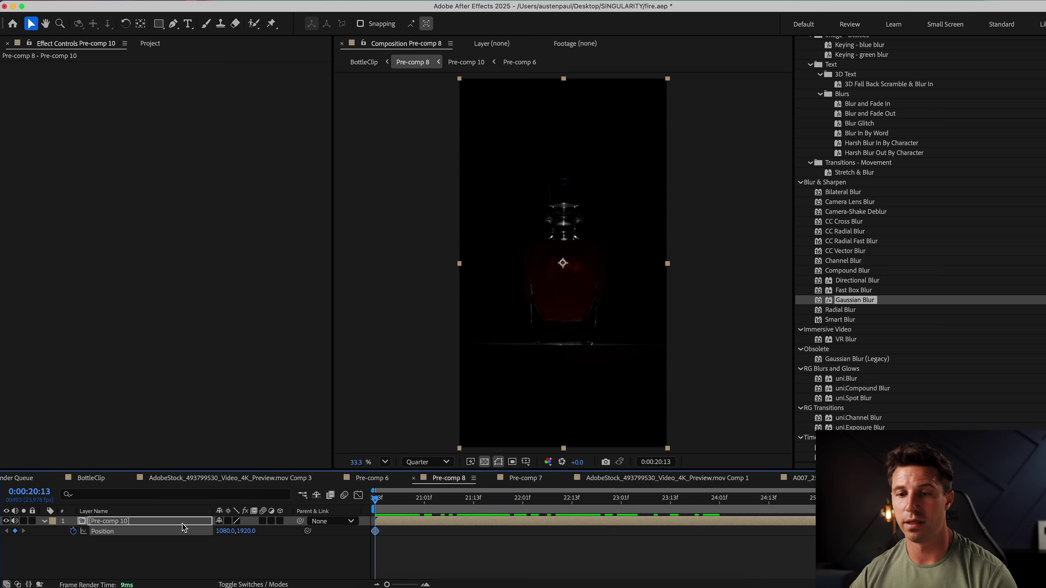
{"action": "key", "text": "s"}
{"action": "left_click_drag", "start_coordinate": [231, 535], "coordinate": [277, 526]}
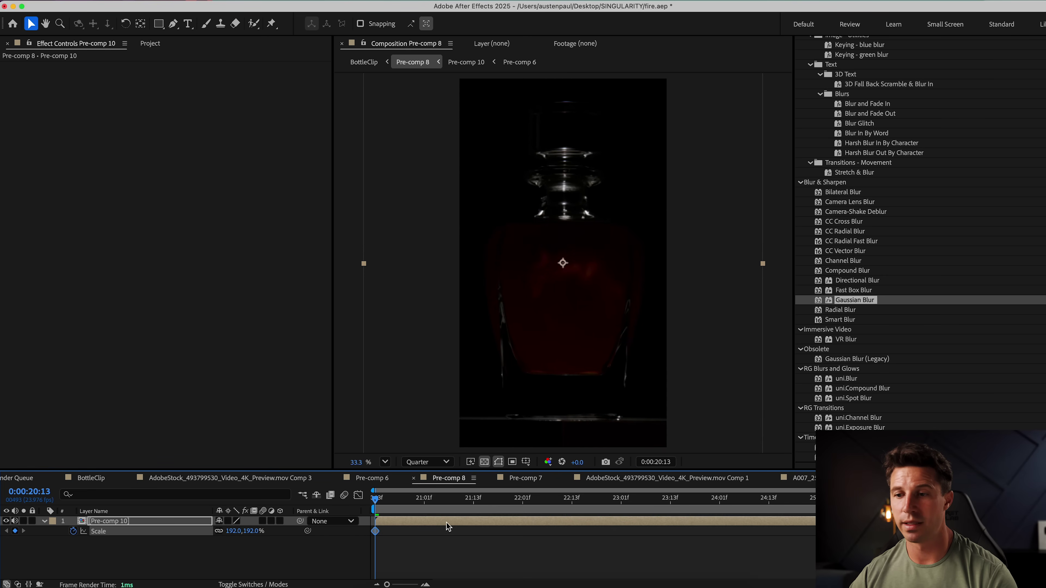
{"action": "left_click_drag", "start_coordinate": [390, 511], "coordinate": [613, 499]}
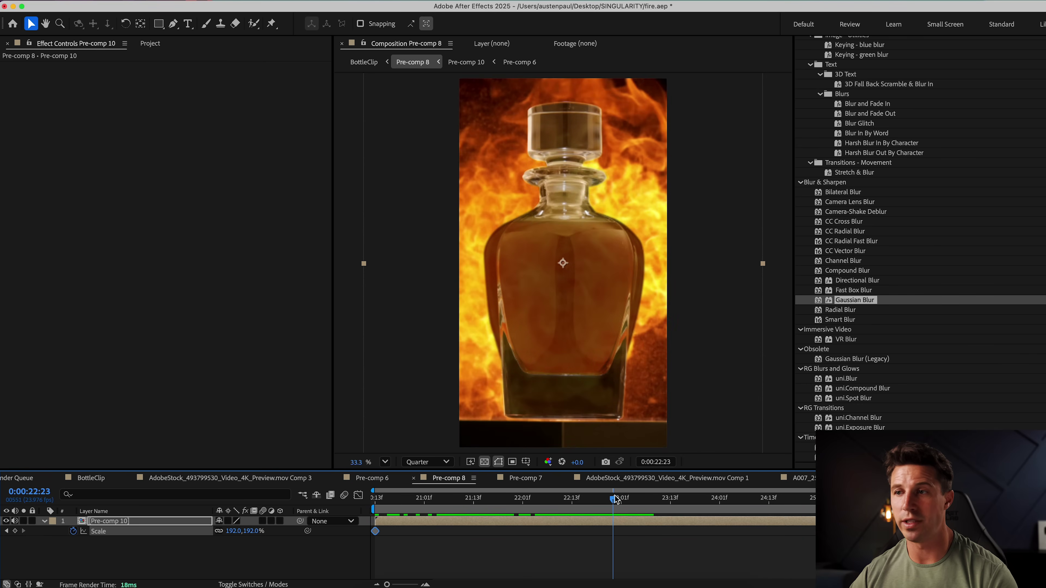
Keyframe Scale at 100% around 22:23 with Easy Ease In and preview the punch
{"action": "left_click", "coordinate": [231, 531]}
{"action": "type", "text": "100"}
{"action": "key", "text": "Return"}
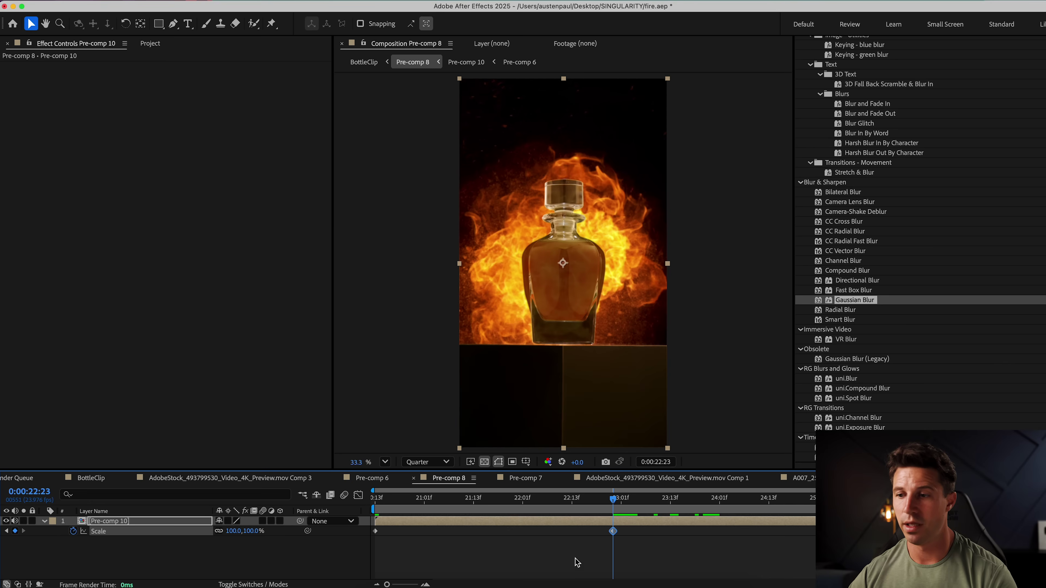
{"action": "right_click", "coordinate": [612, 531]}
{"action": "mouse_move", "coordinate": [658, 578]}
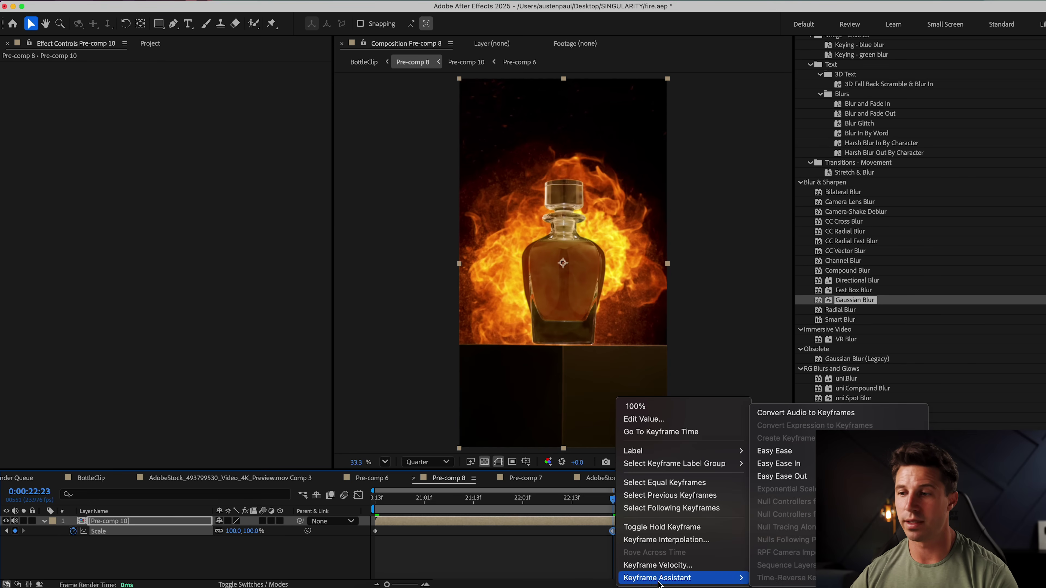
{"action": "left_click", "coordinate": [801, 469]}
{"action": "key", "text": "space"}
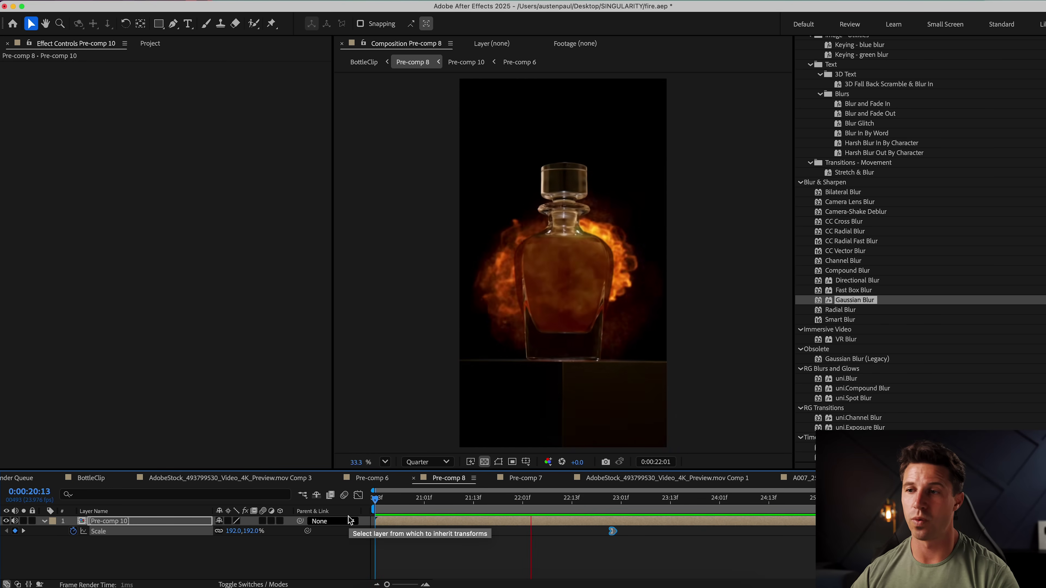
Move the 100% Scale keyframe earlier to 22:17 and preview the retimed zoom
{"action": "left_click", "coordinate": [593, 510]}
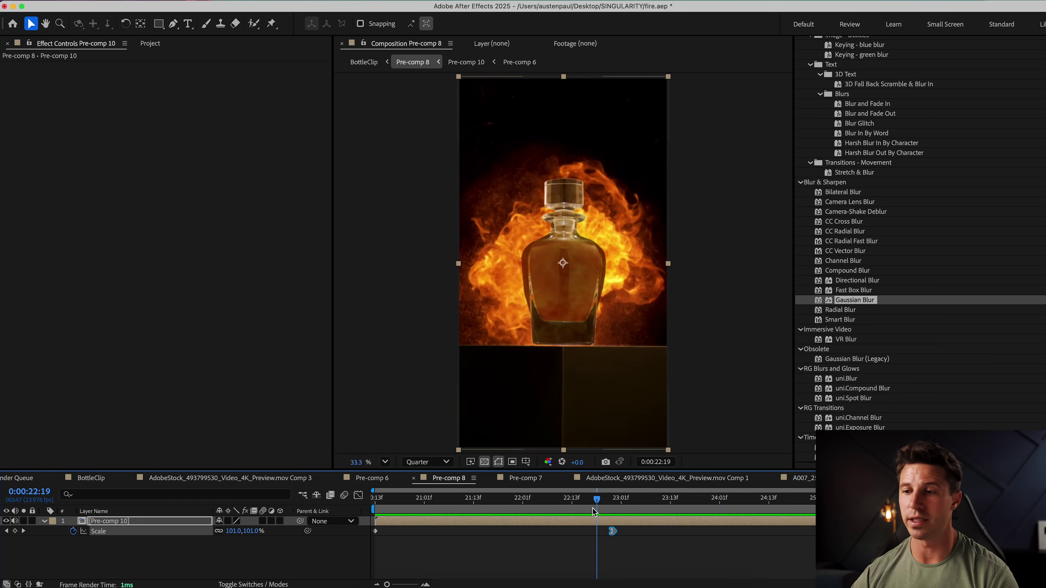
{"action": "left_click_drag", "start_coordinate": [612, 531], "coordinate": [591, 531]}
{"action": "key", "text": "space"}
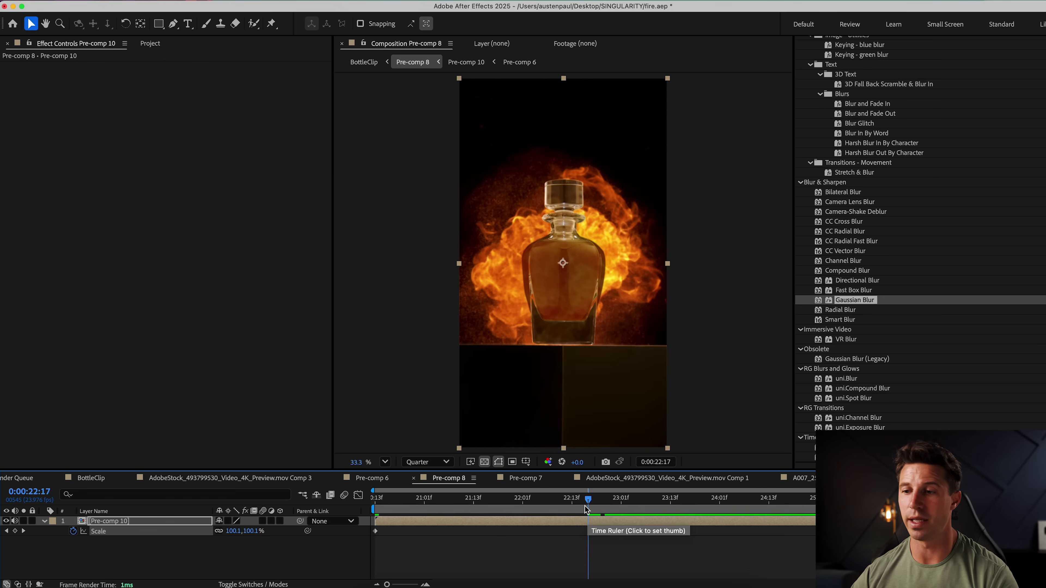
{"action": "left_click", "coordinate": [345, 500]}
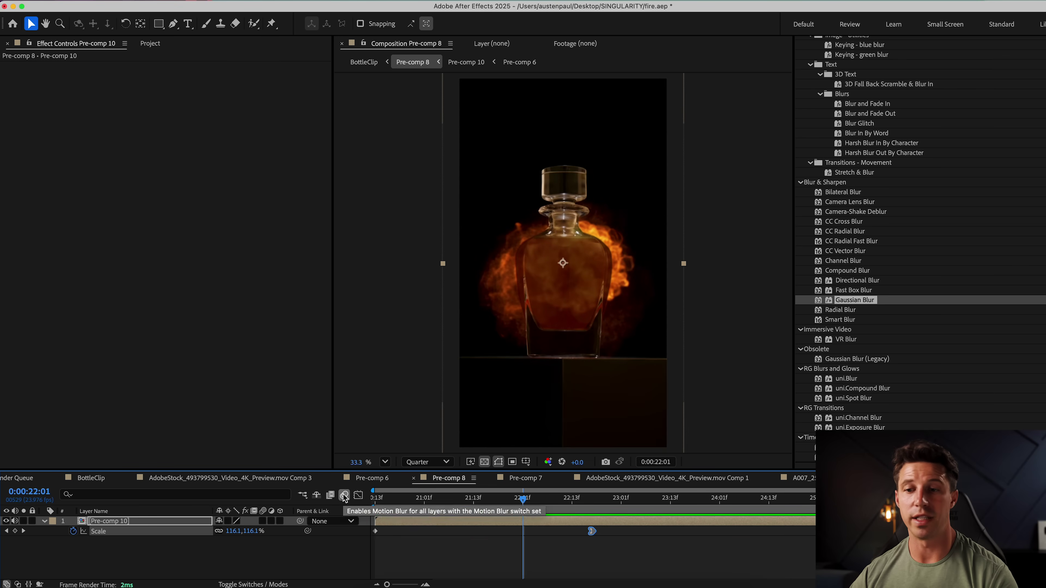
Enable motion blur for the composition and preview, ending at the 22:18 keyframe
{"action": "left_click", "coordinate": [264, 521]}
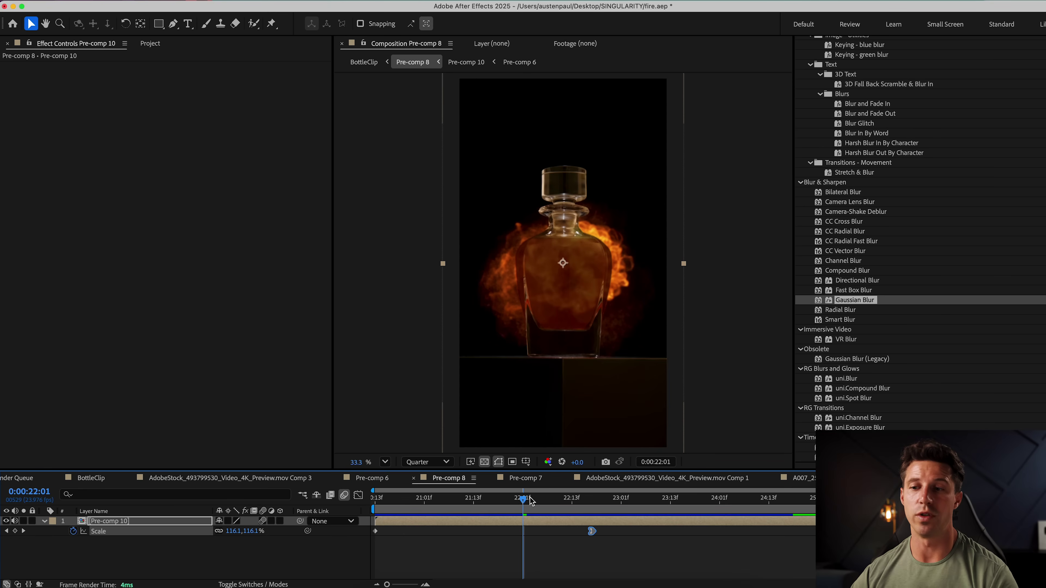
{"action": "key", "text": "space"}
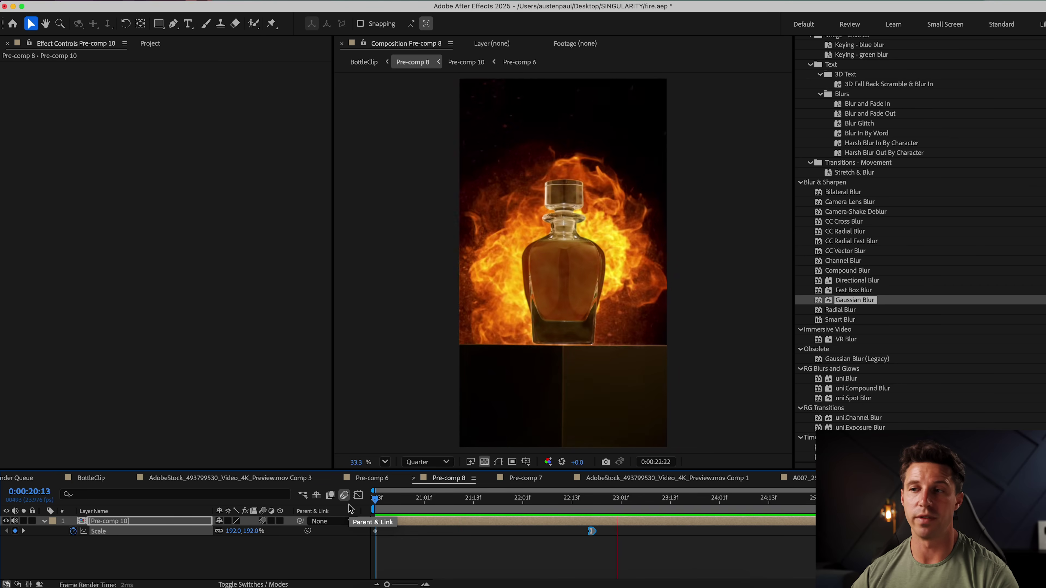
{"action": "key", "text": "space"}
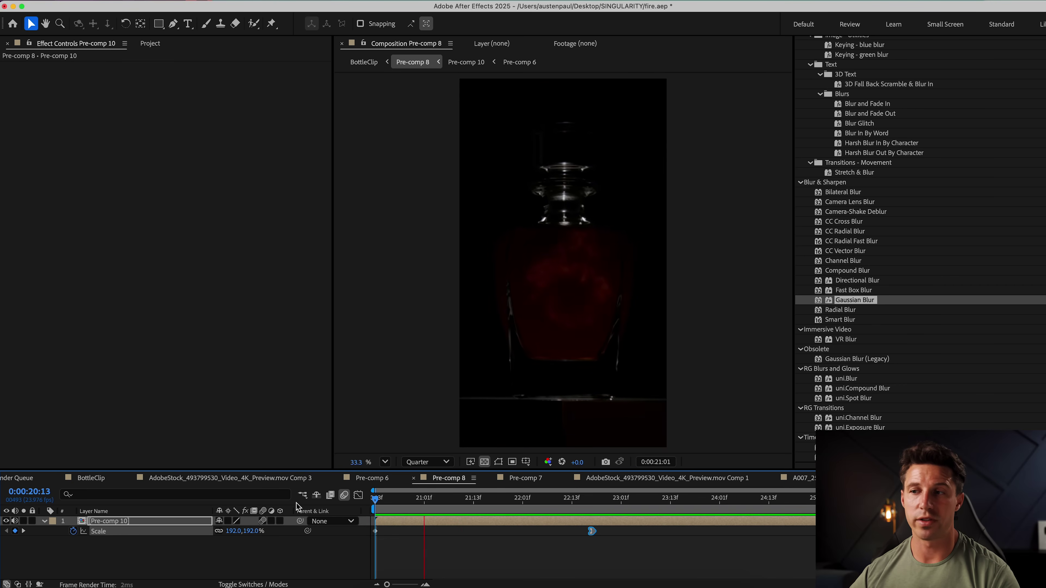
{"action": "left_click_drag", "start_coordinate": [570, 513], "coordinate": [591, 514]}
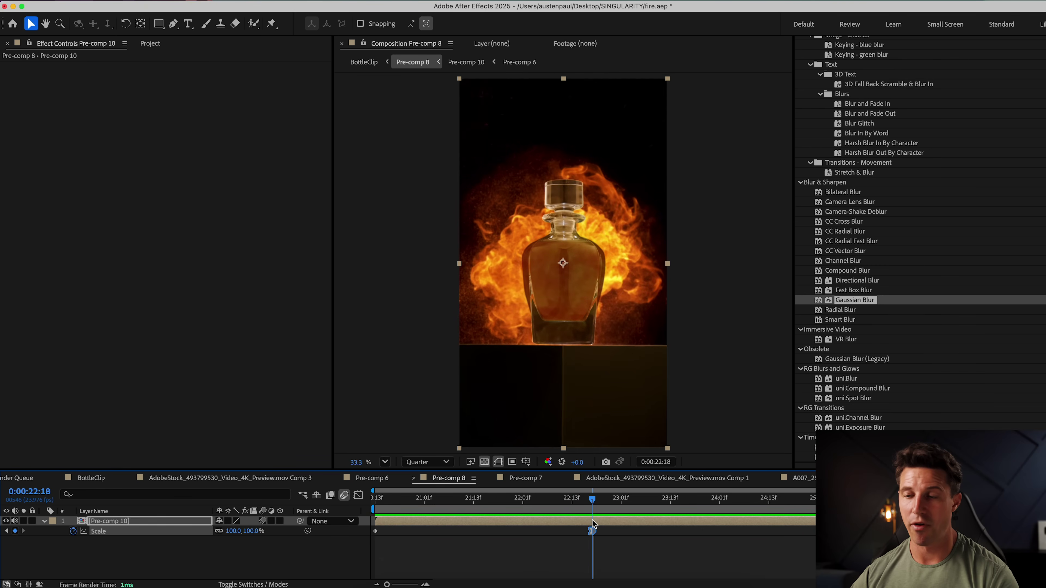
Split the Pre-comp 10 layer at 22:18 with Edit > Split Layer
{"action": "left_click", "coordinate": [593, 523]}
{"action": "left_click", "coordinate": [131, 1]}
{"action": "left_click", "coordinate": [138, 187]}
Give the earlier split part's Position a wiggle(5,10) expression
{"action": "left_click_drag", "start_coordinate": [577, 515], "coordinate": [372, 515]}
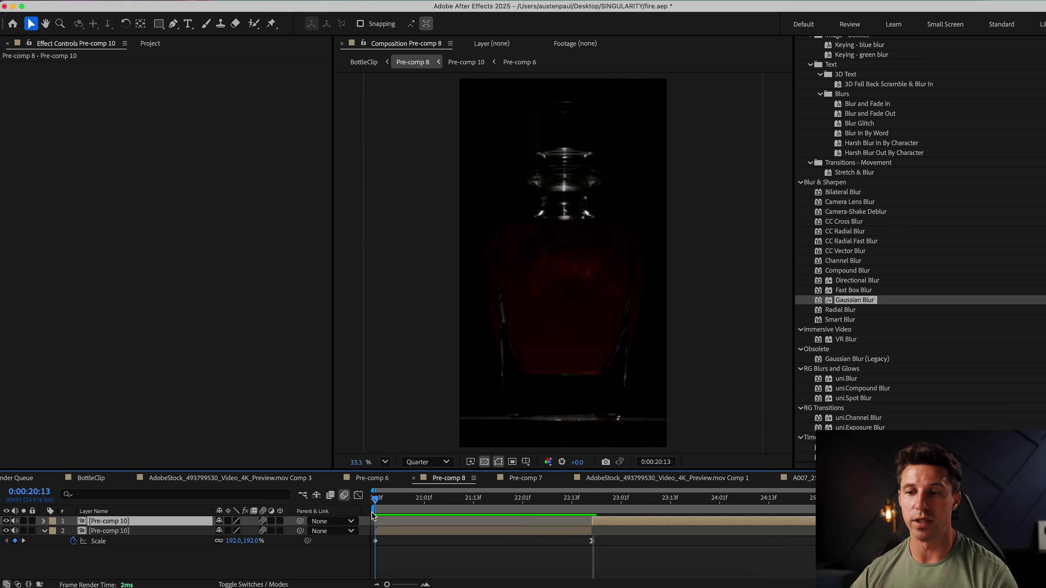
{"action": "left_click", "coordinate": [403, 531]}
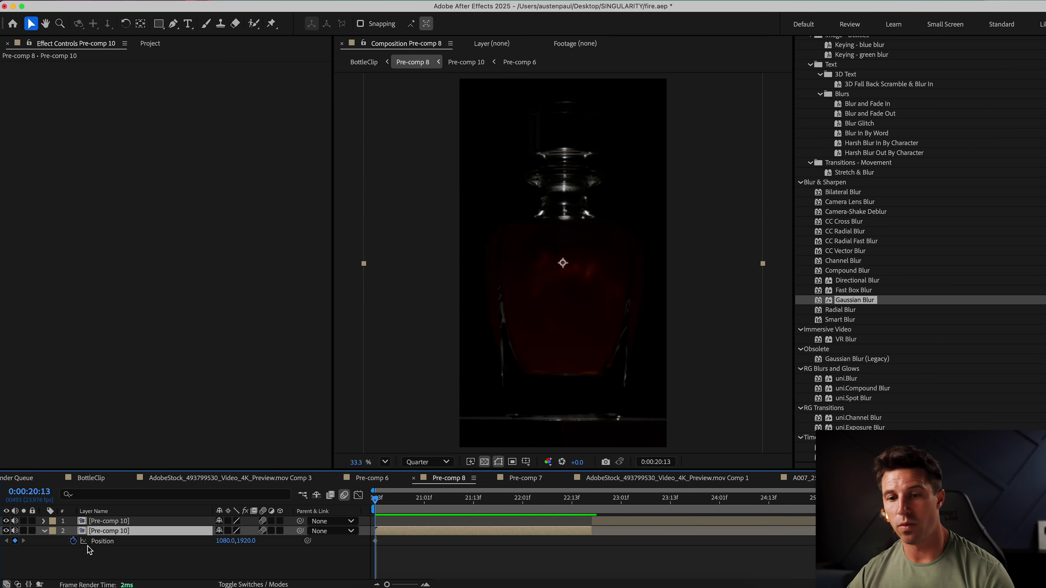
{"action": "left_click", "coordinate": [73, 542], "text": "alt"}
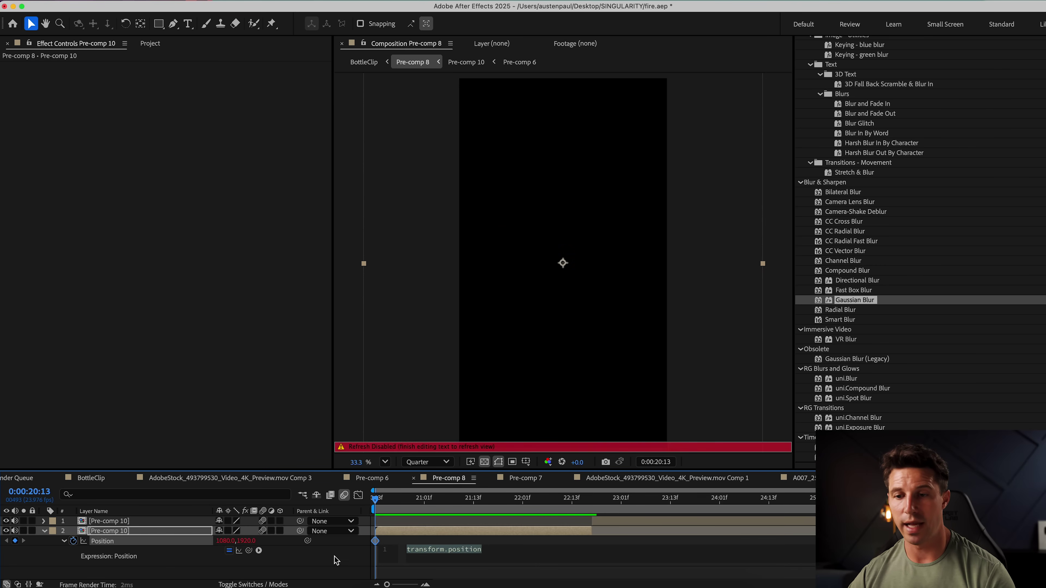
{"action": "type", "text": "wi"}
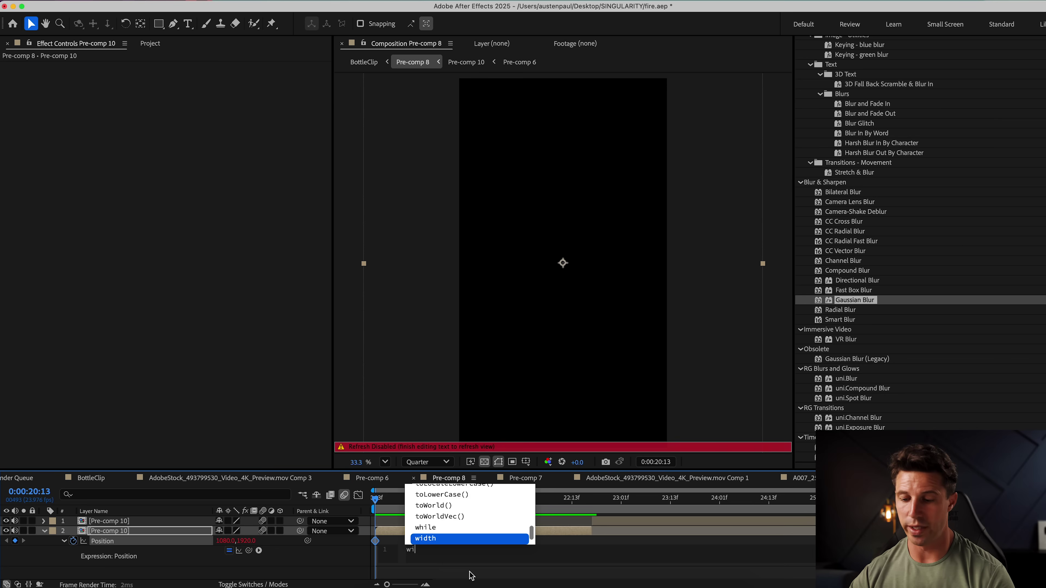
{"action": "type", "text": "gg"}
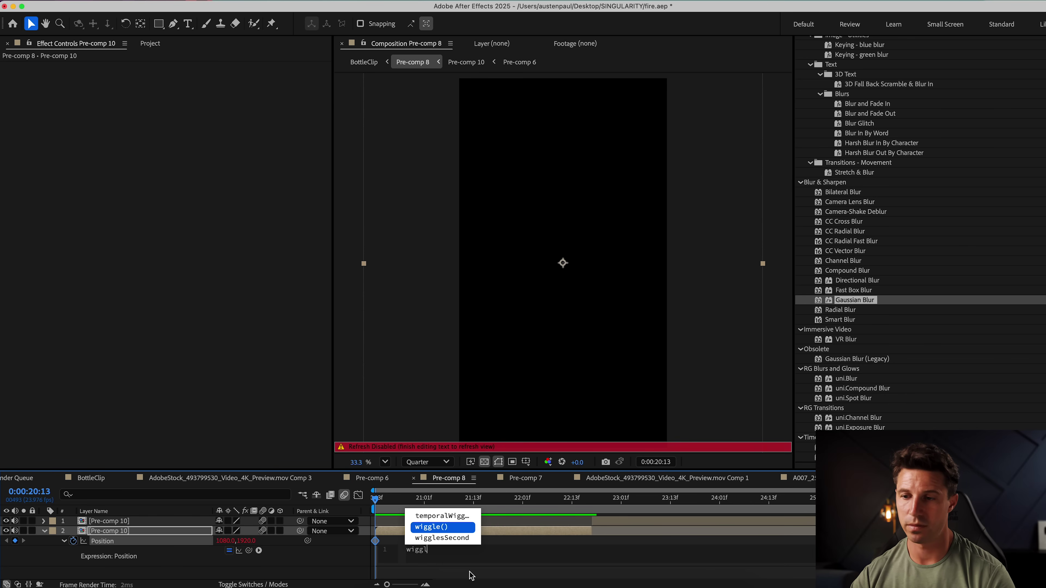
{"action": "type", "text": "l"}
{"action": "key", "text": "Return"}
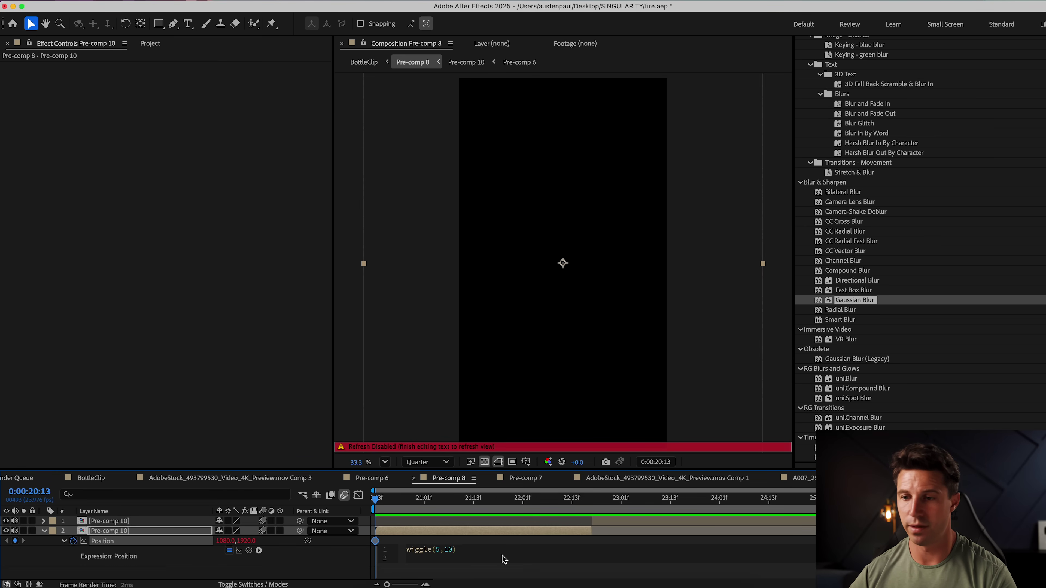
{"action": "left_click", "coordinate": [180, 564]}
Raise the wiggle frequency to 25, making it wiggle(25,10), and preview the stronger shake
{"action": "key", "text": "space"}
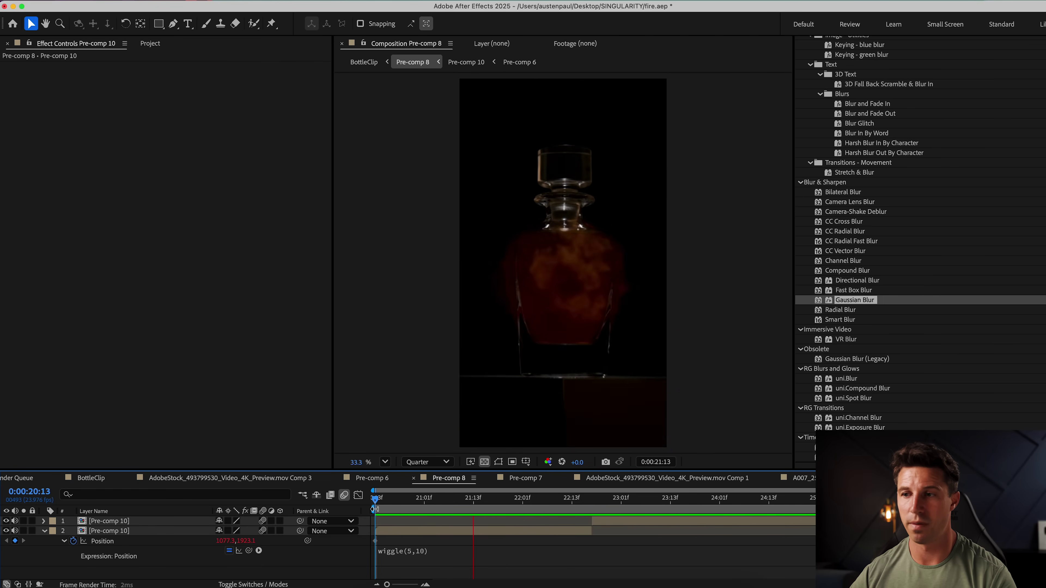
{"action": "key", "text": "space"}
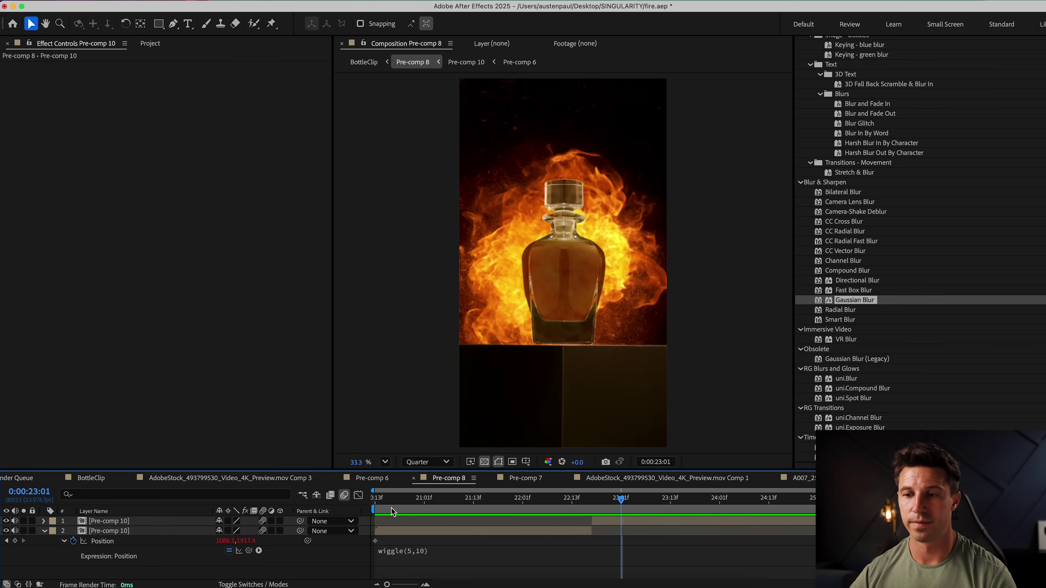
{"action": "left_click", "coordinate": [383, 510]}
{"action": "left_click", "coordinate": [432, 550]}
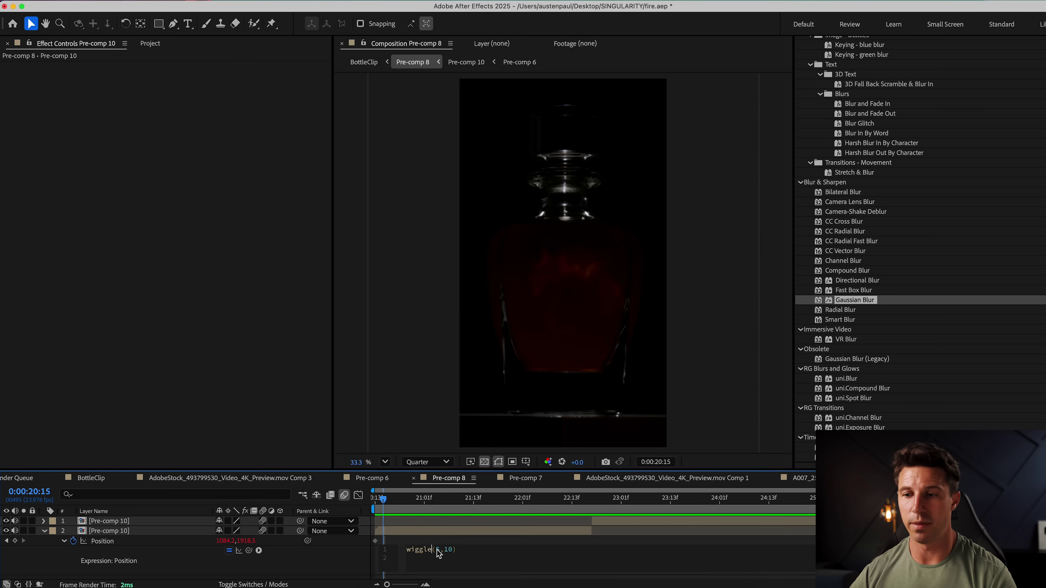
{"action": "type", "text": "25"}
{"action": "left_click", "coordinate": [375, 499]}
{"action": "key", "text": "space"}
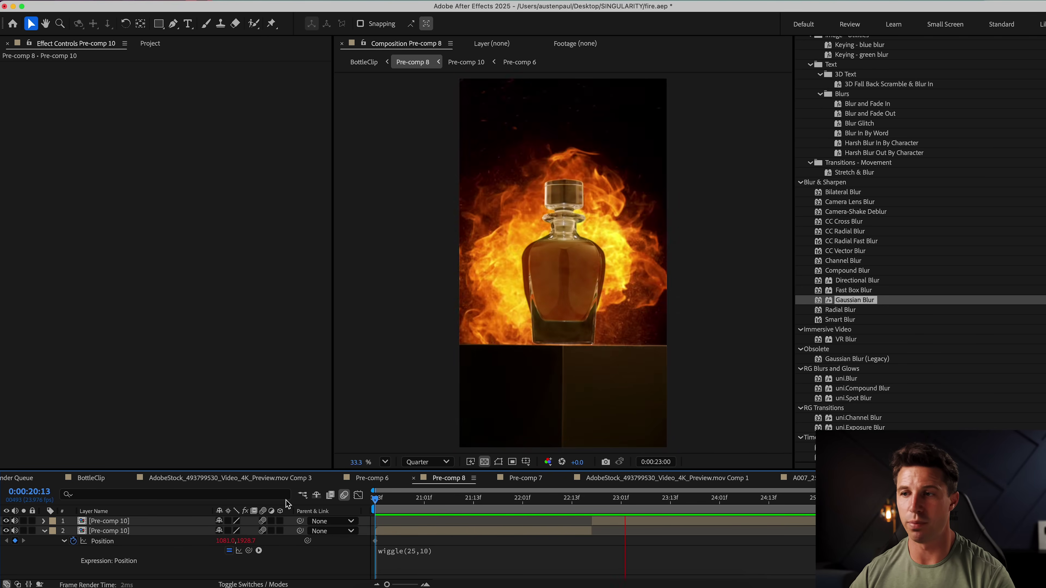
Trim the wiggling clip's out point back one frame to 22:17
{"action": "left_click", "coordinate": [592, 502]}
{"action": "left_click_drag", "start_coordinate": [591, 504], "coordinate": [588, 505]}
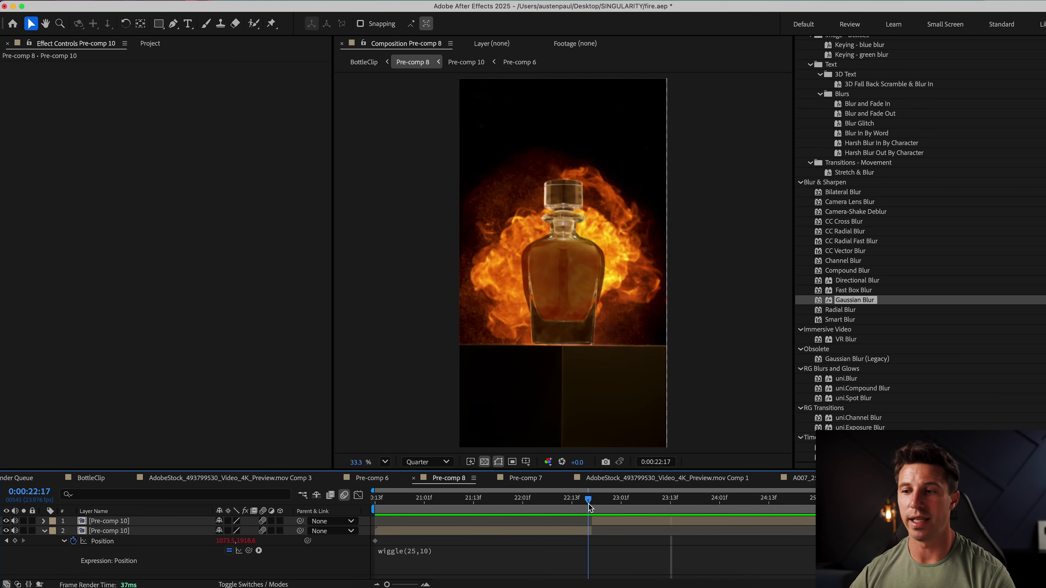
{"action": "left_click_drag", "start_coordinate": [591, 531], "coordinate": [408, 506]}
Increase the wiggle amplitude to 15 for wiggle(25,15) and preview from 20:13
{"action": "left_click", "coordinate": [594, 525]}
{"action": "left_click", "coordinate": [427, 554]}
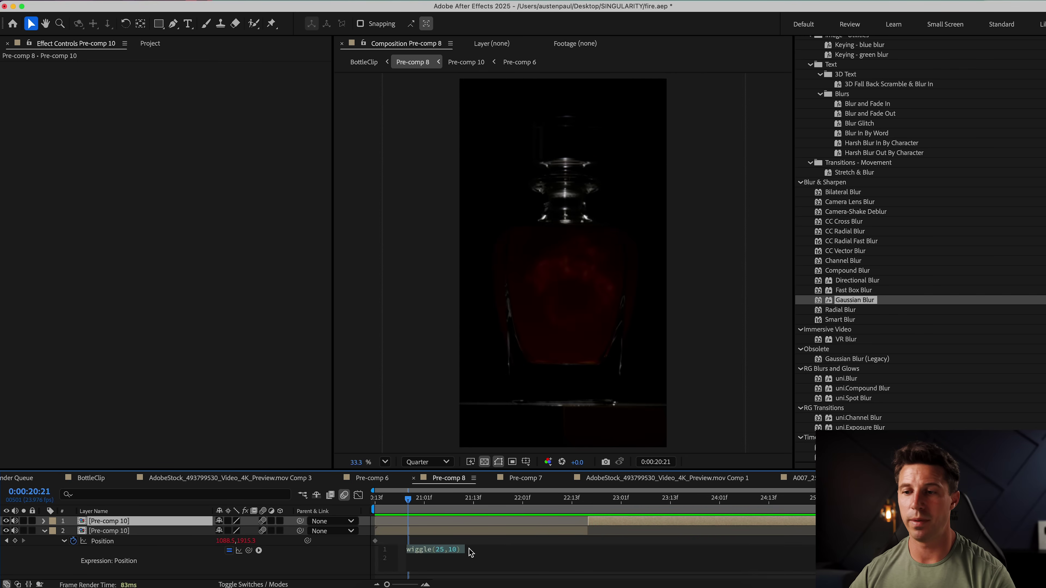
{"action": "left_click", "coordinate": [457, 549]}
{"action": "type", "text": "5"}
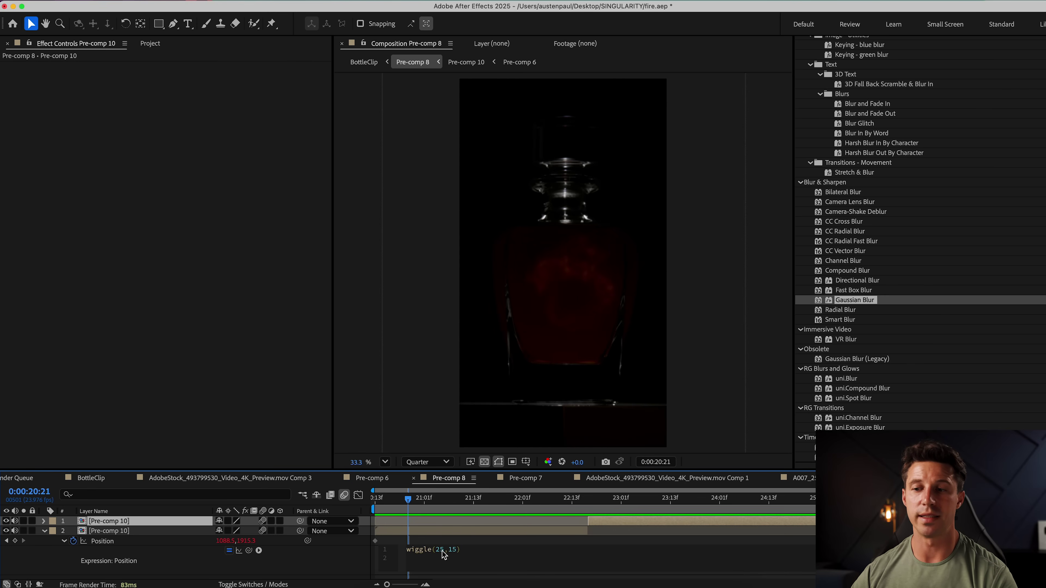
{"action": "left_click", "coordinate": [378, 503]}
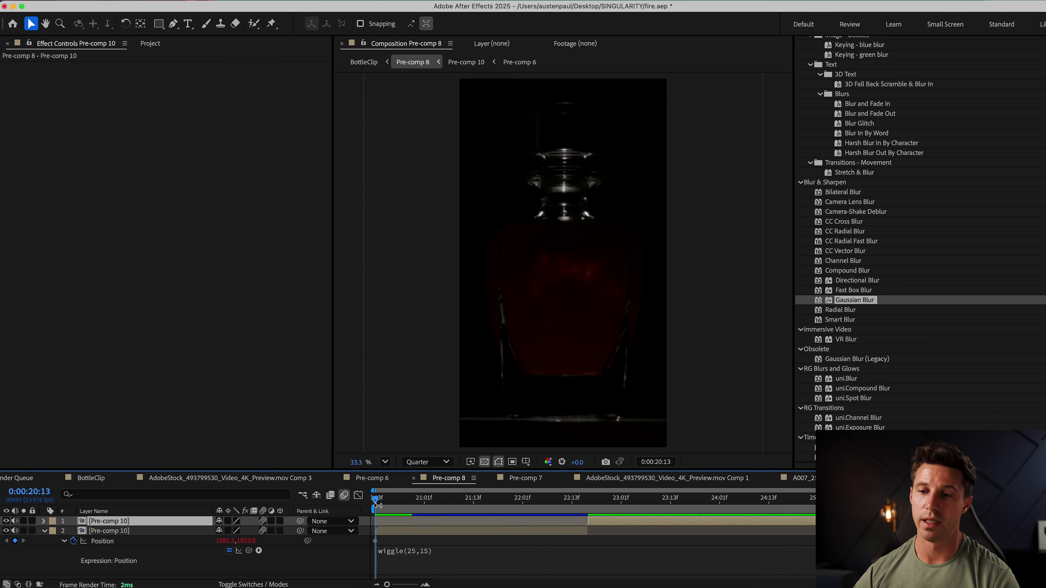
{"action": "key", "text": "space"}
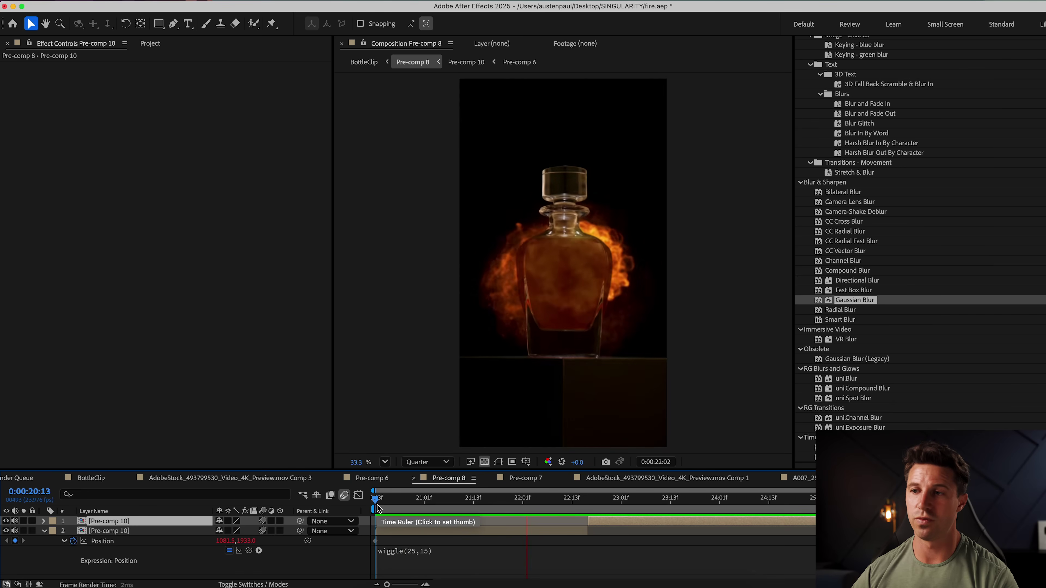
Pre-compose both split Pre-comp 10 layers into a new Pre-comp 11
{"action": "left_click", "coordinate": [523, 531]}
{"action": "left_click", "coordinate": [612, 521], "text": "shift"}
{"action": "right_click", "coordinate": [612, 522]}
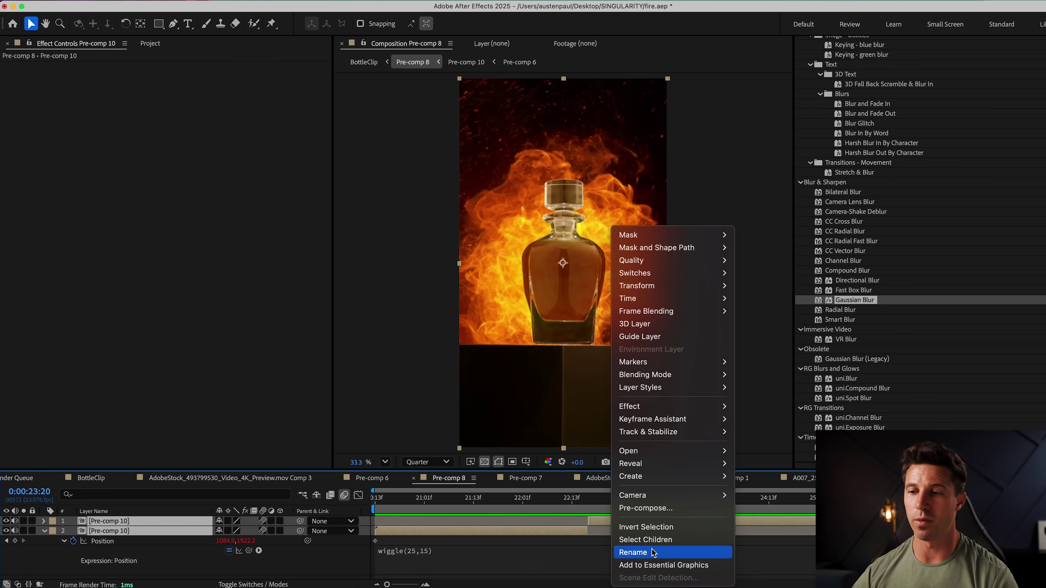
{"action": "left_click", "coordinate": [657, 510]}
{"action": "left_click", "coordinate": [650, 387]}
Set Pre-comp 11's Scale to 101%, checking it around 22:16
{"action": "left_click", "coordinate": [369, 507]}
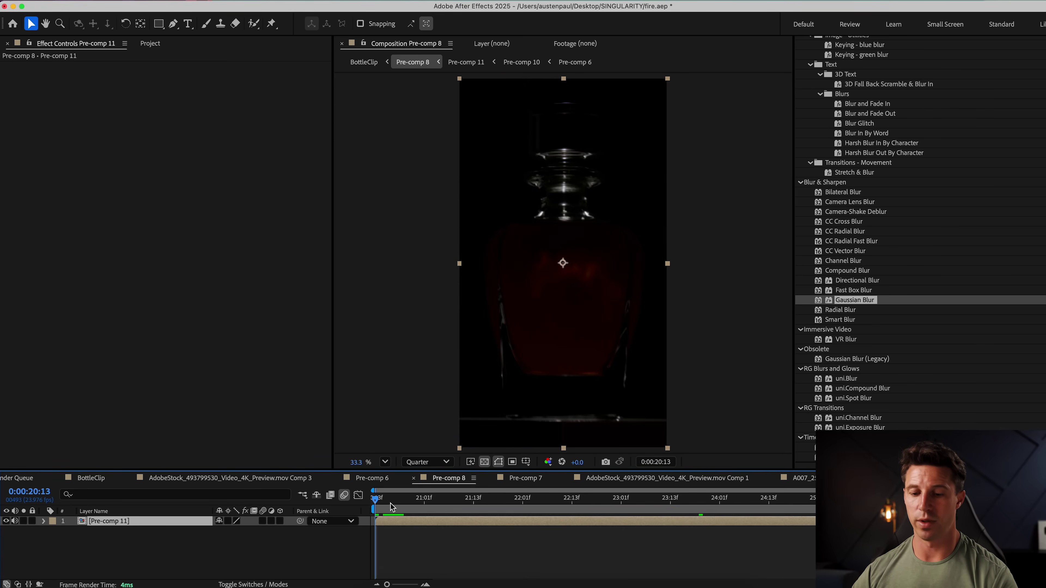
{"action": "left_click_drag", "start_coordinate": [483, 501], "coordinate": [581, 511]}
{"action": "left_click", "coordinate": [236, 531]}
{"action": "type", "text": "101"}
{"action": "key", "text": "Return"}
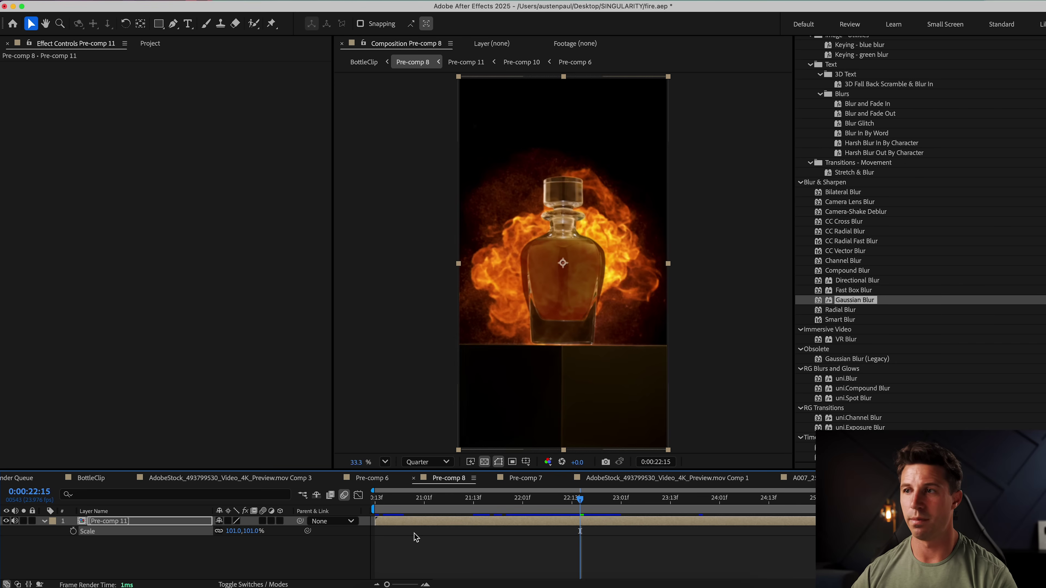
{"action": "key", "text": "space"}
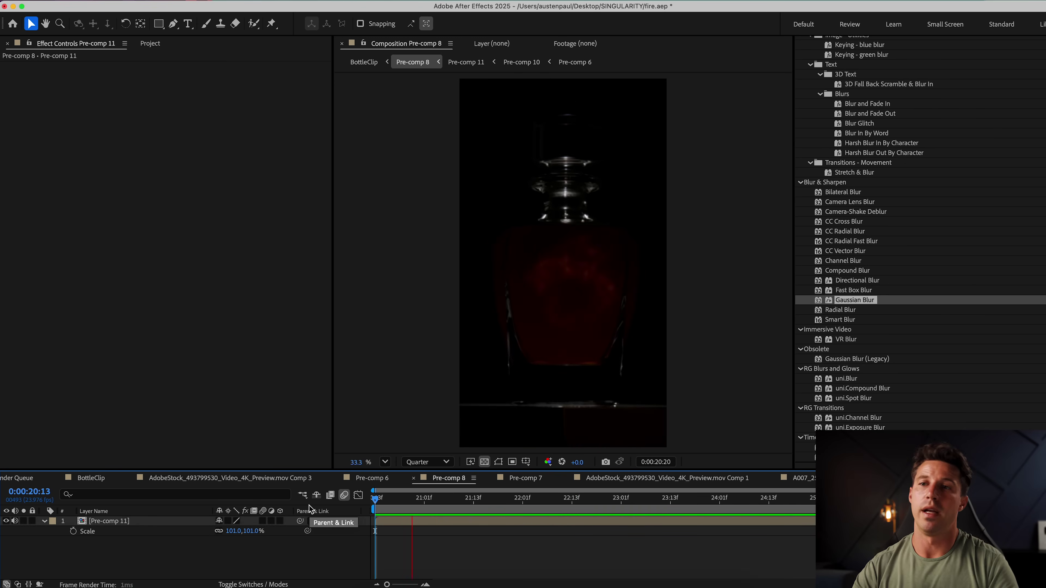